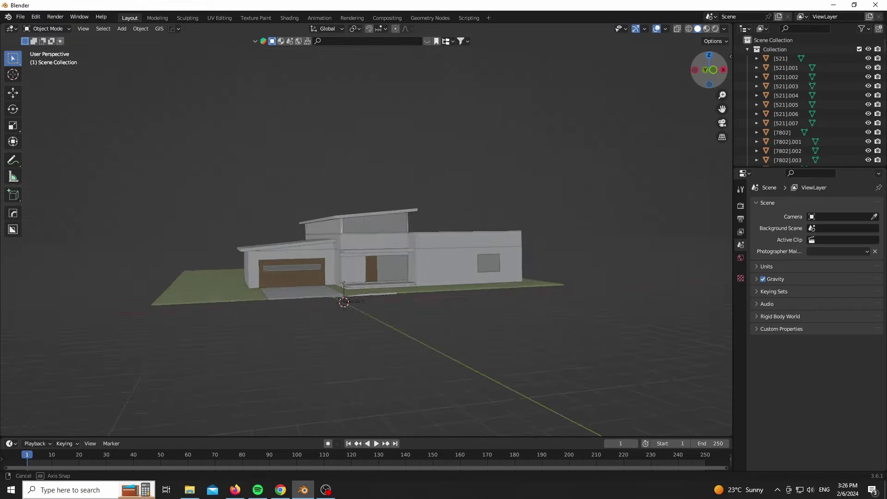
Step: Switch to Chrome to view the 3D Warehouse page of the Modern House with Interior model, and return to Blender
click(280, 490)
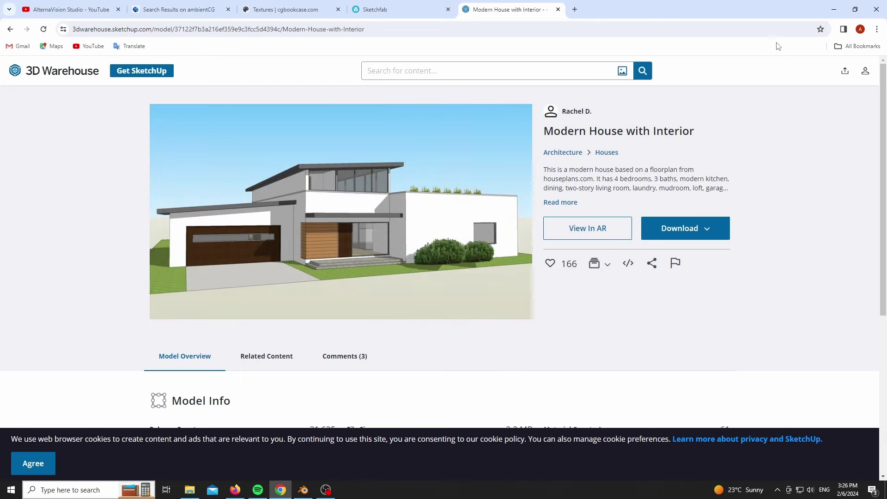
click(834, 9)
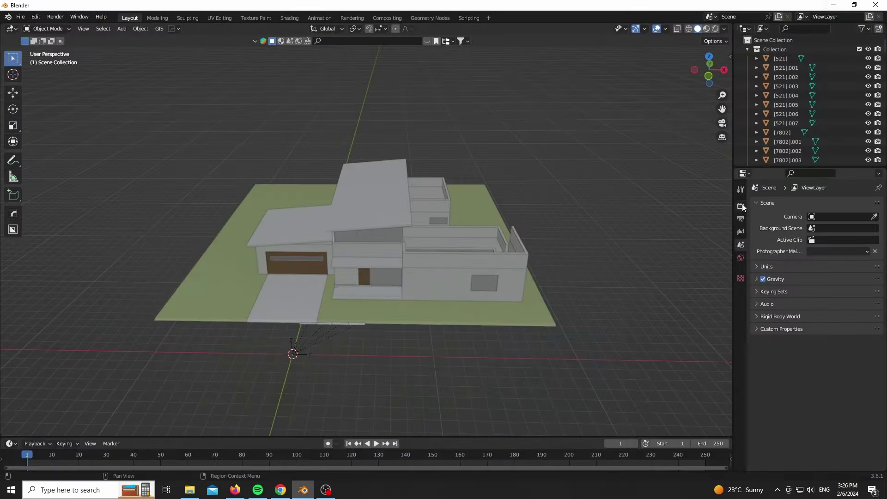
Step: Set the render engine to Cycles and the render device to GPU Compute
click(740, 206)
click(824, 202)
click(826, 234)
click(827, 227)
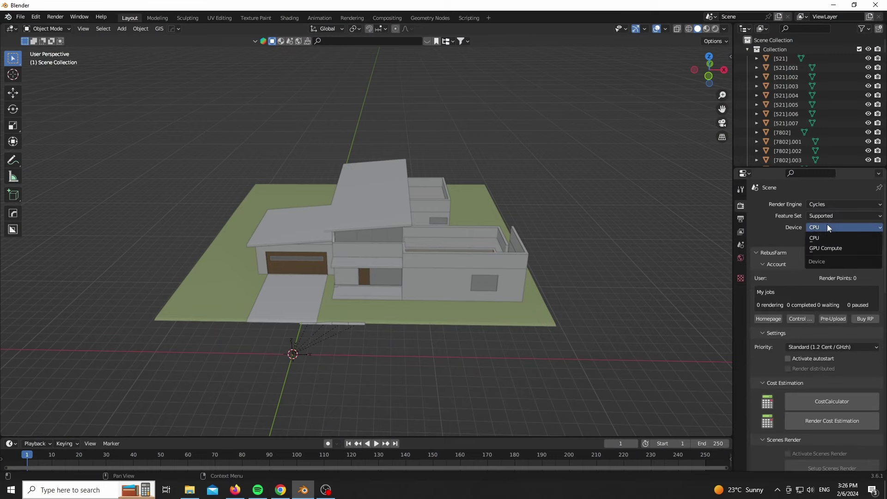
click(825, 248)
Step: Preview the whole house in rendered shading, and return the viewport to solid shading
scroll(340, 331, up, 4)
key(z)
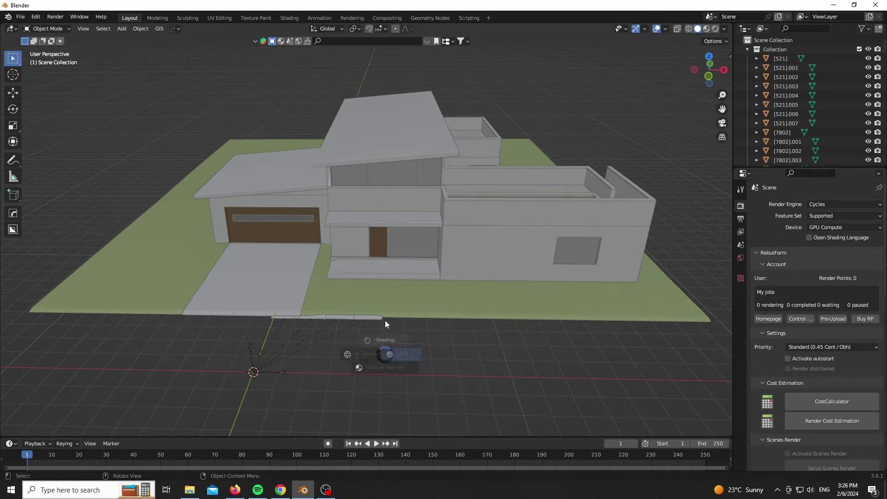
click(389, 268)
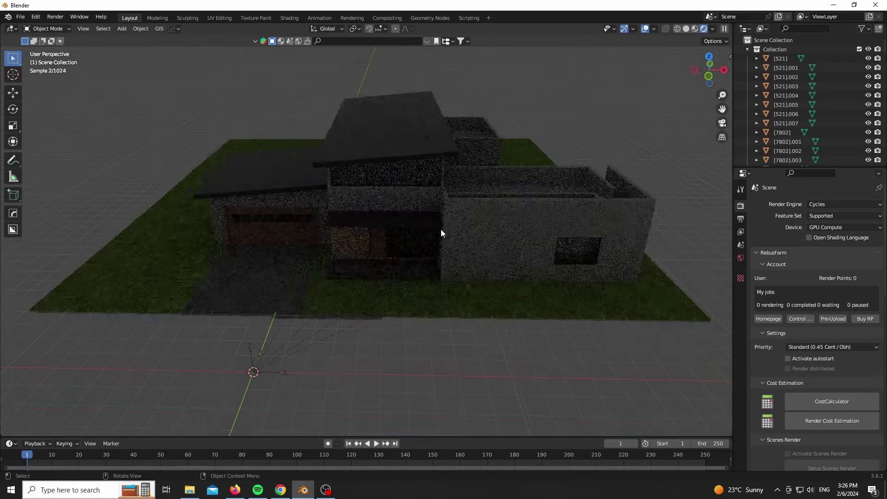
scroll(442, 218, up, 1)
drag(714, 70, 724, 43)
key(z)
click(413, 293)
Step: Select the garage door's Espresso.002 material slot and search the online material library for wood
scroll(179, 271, up, 6)
click(193, 286)
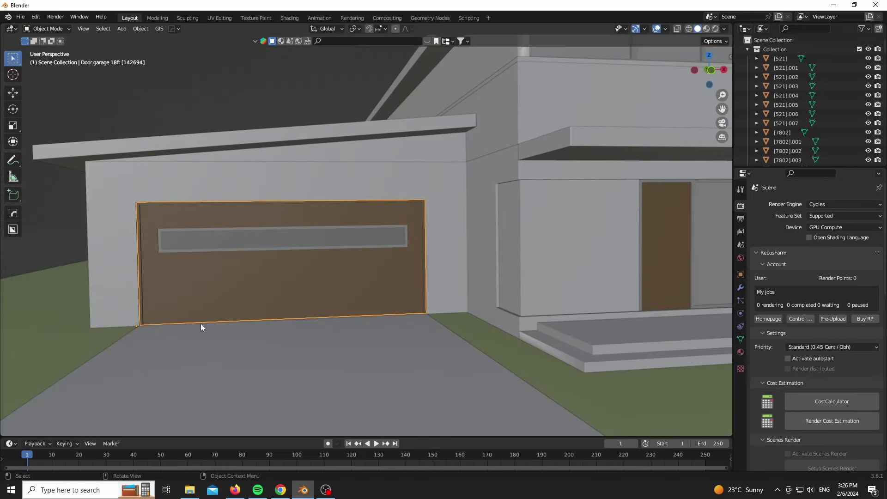
scroll(205, 322, down, 2)
click(740, 352)
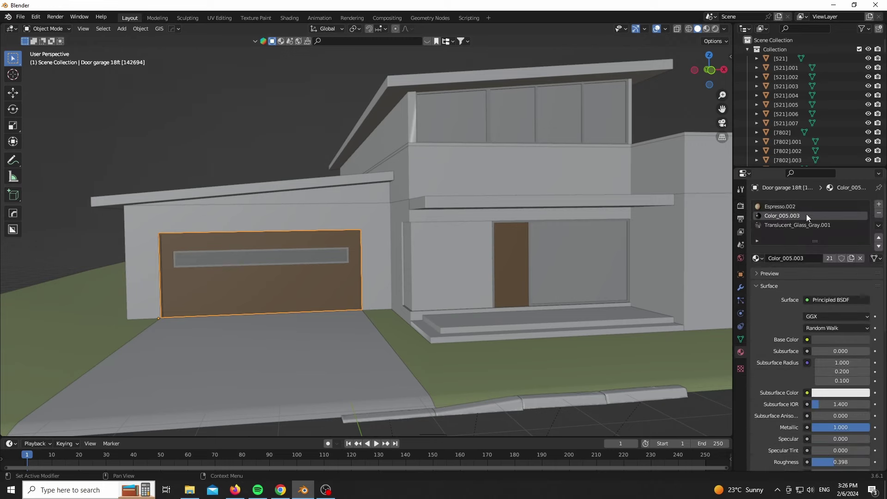
click(774, 207)
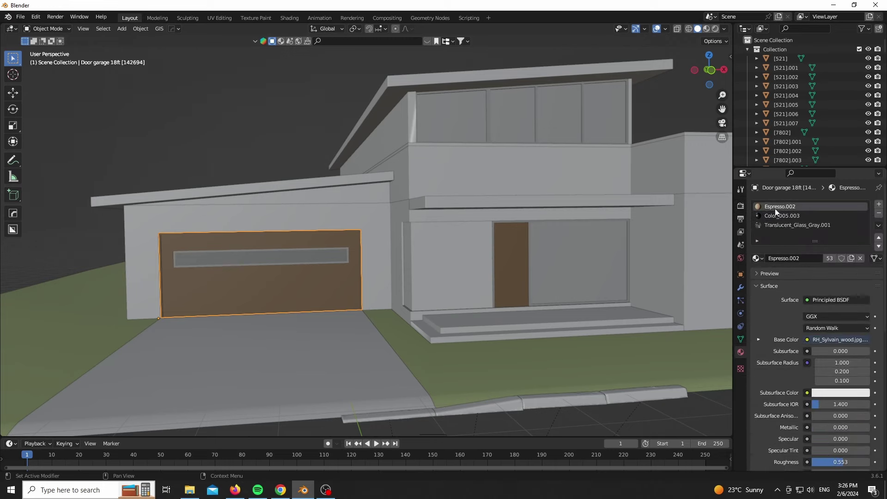
click(339, 42)
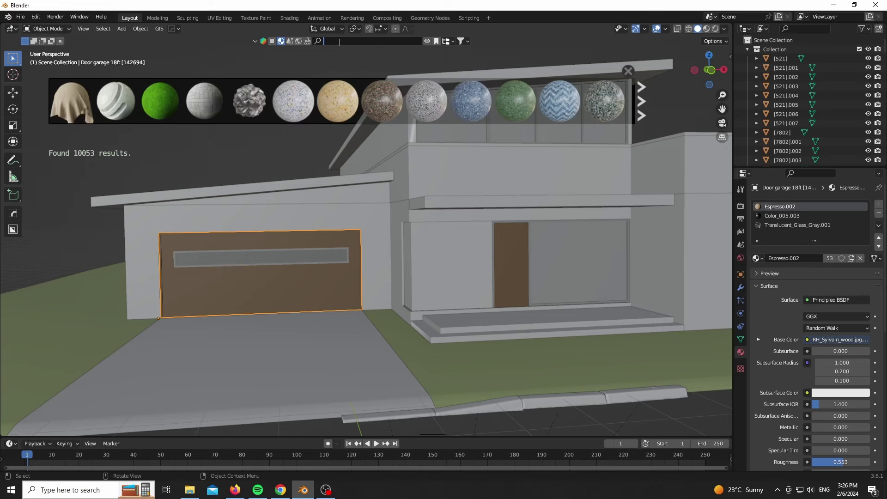
key(Return)
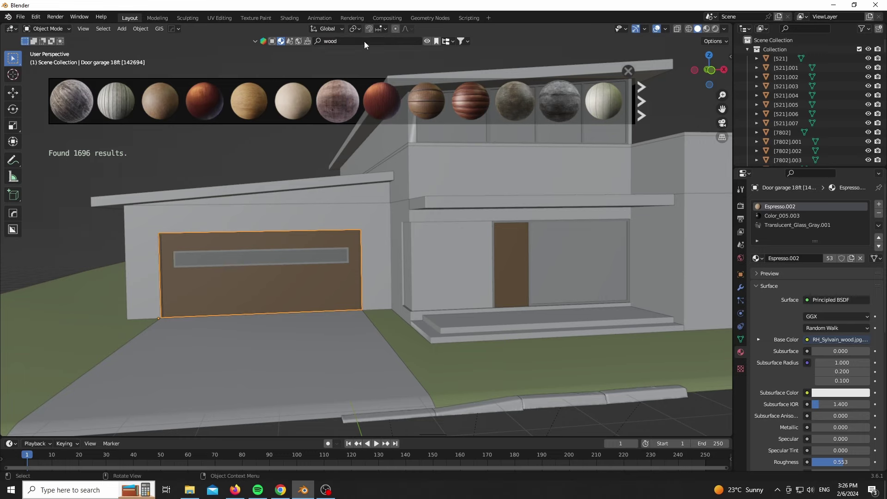
Step: Select the upper-storey wall with the Plastered Wall.001 material and search the online material library for plaster
click(457, 201)
scroll(353, 258, down, 3)
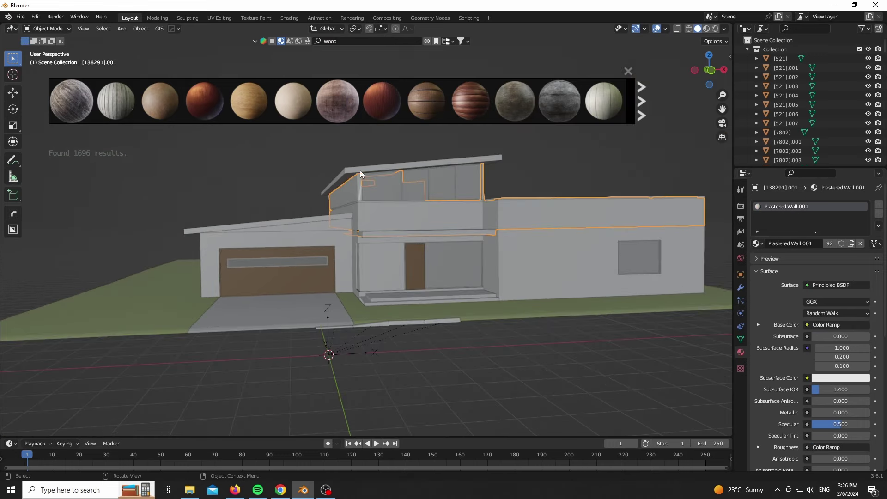
scroll(356, 173, up, 4)
scroll(300, 218, down, 2)
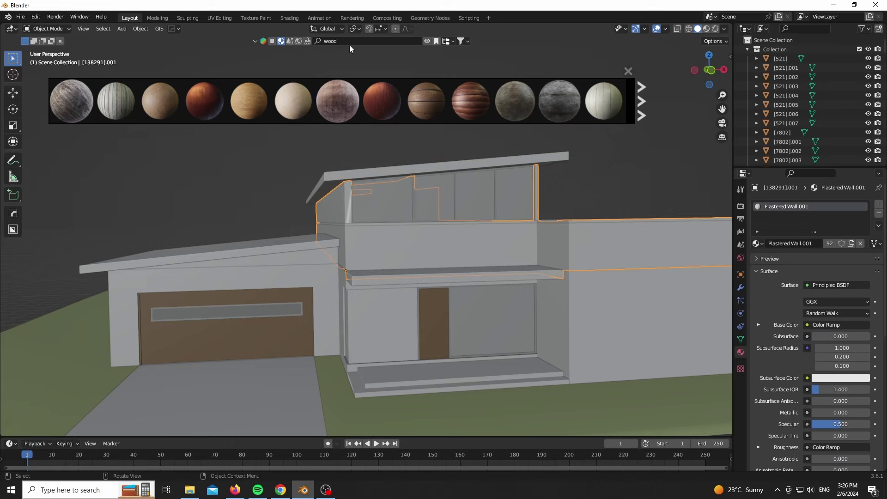
click(362, 44)
text(plaster)
key(Return)
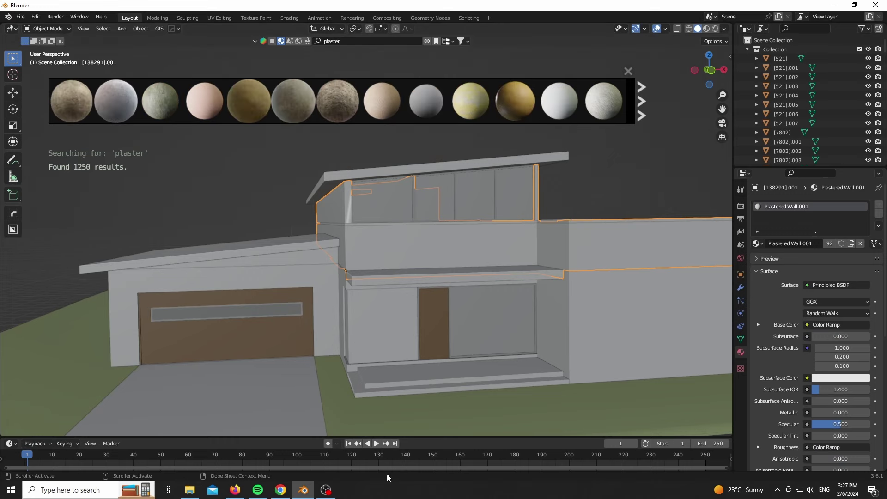
Step: Browse the plaster materials onto the next page of results and hide the asset results
mouse_move(536, 100)
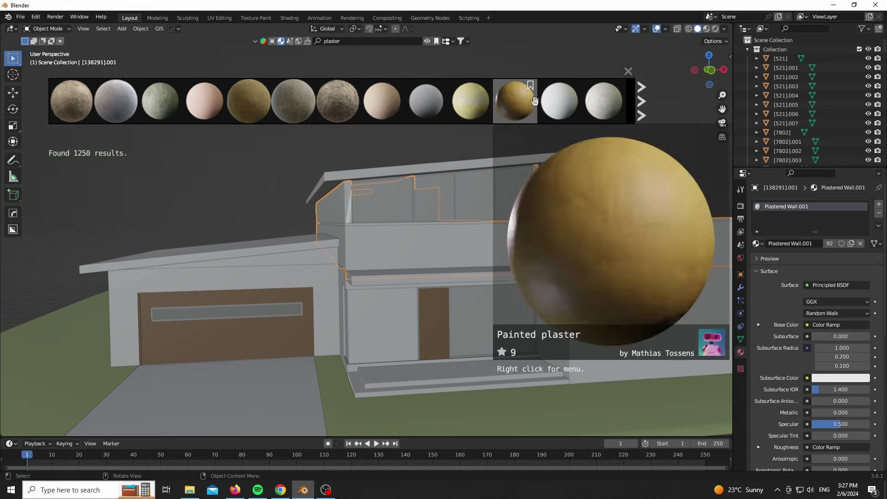
click(643, 105)
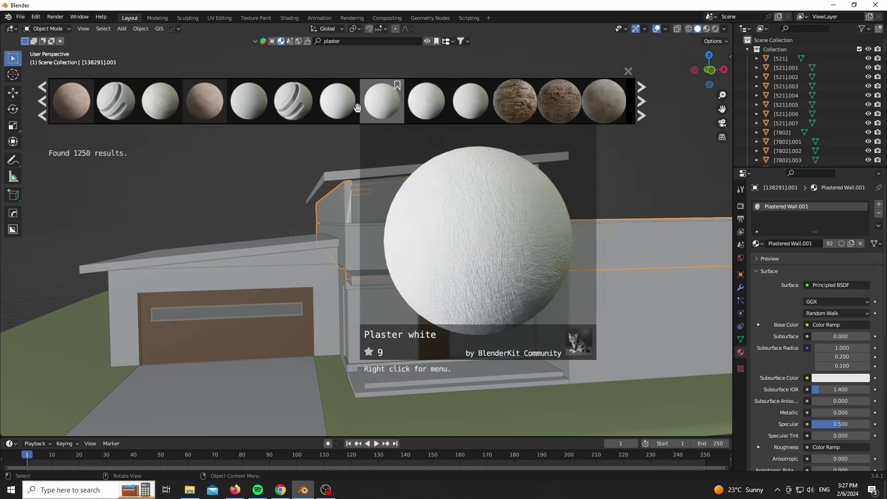
click(429, 42)
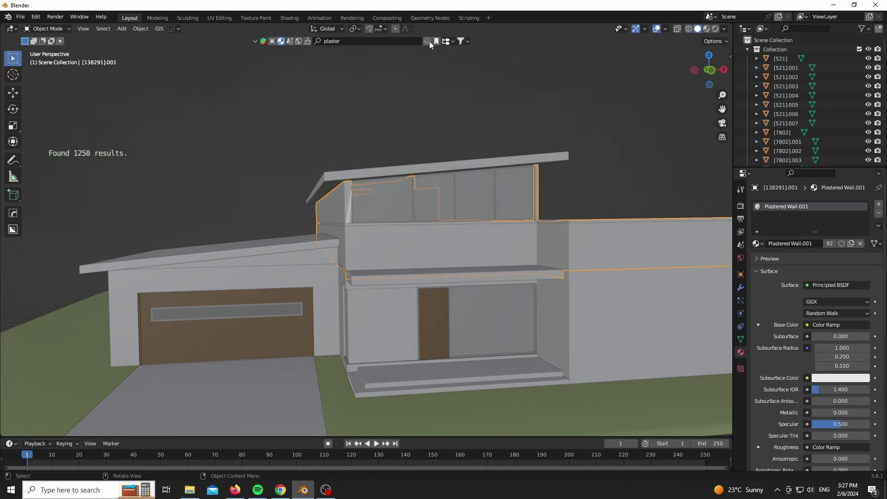
Step: Add a Weighted Normal modifier with Keep Sharp enabled to the upper-storey wall
scroll(236, 279, down, 4)
scroll(386, 303, up, 5)
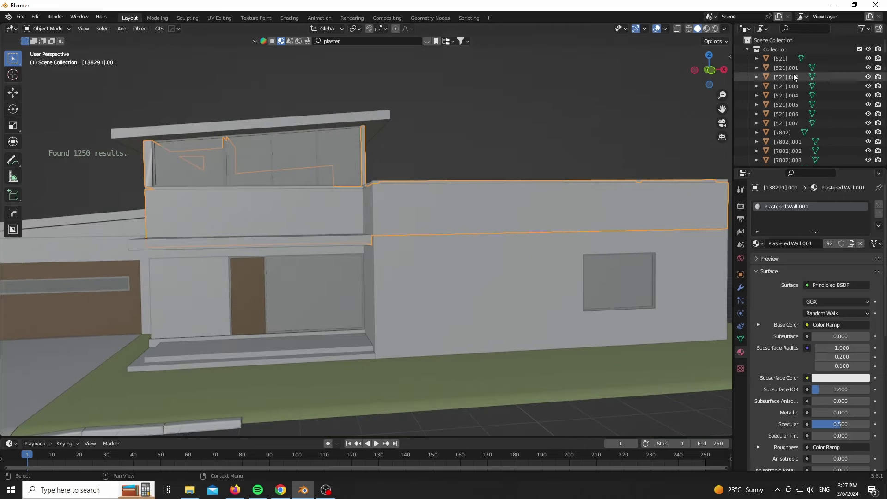
drag(714, 70, 260, 177)
scroll(296, 204, up, 4)
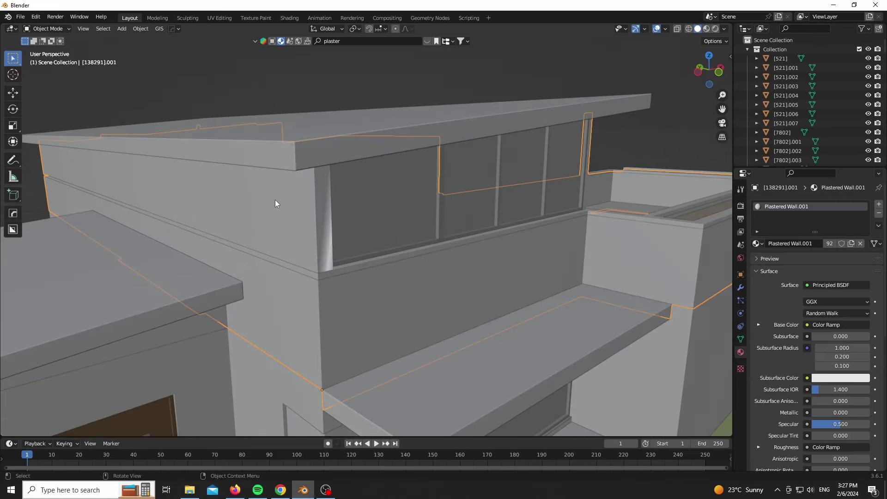
click(740, 287)
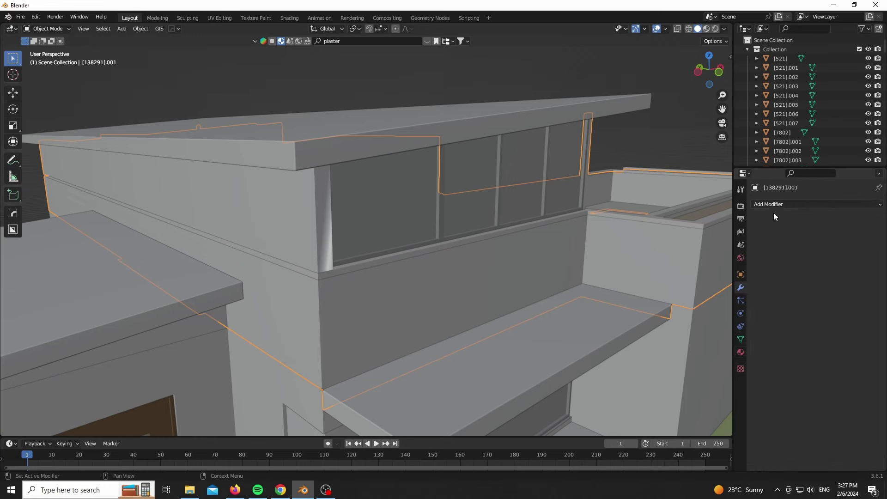
click(776, 201)
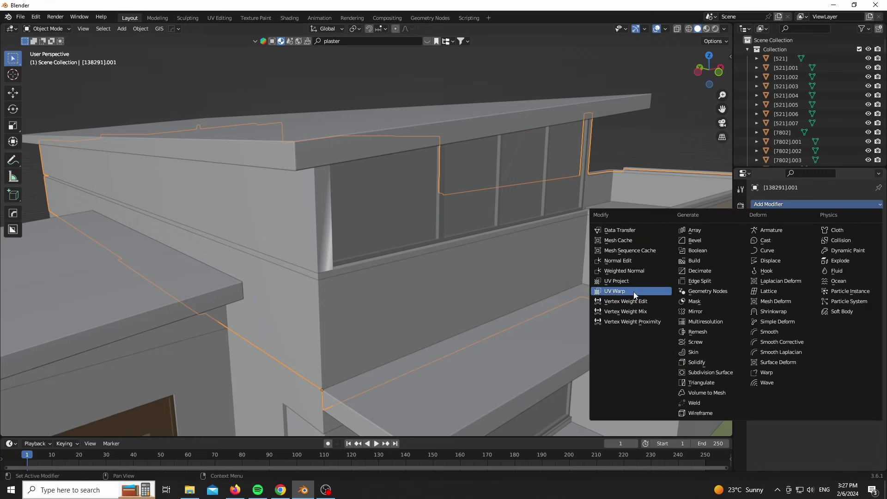
click(622, 270)
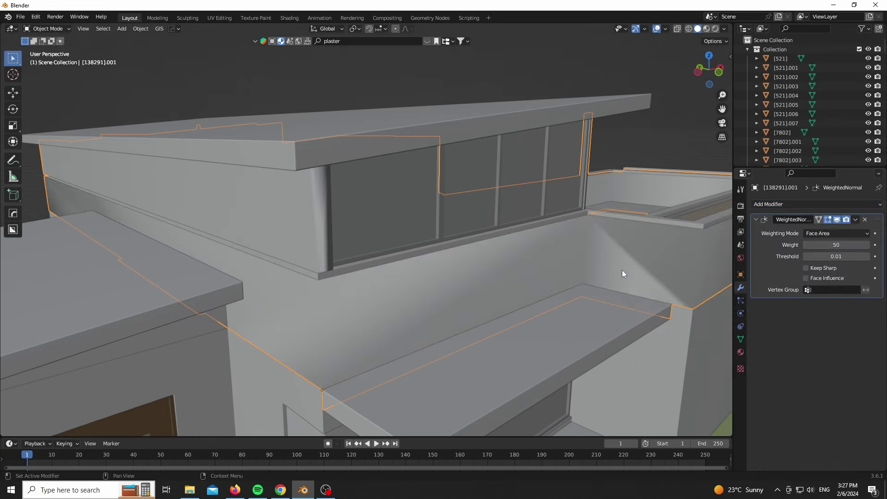
click(826, 267)
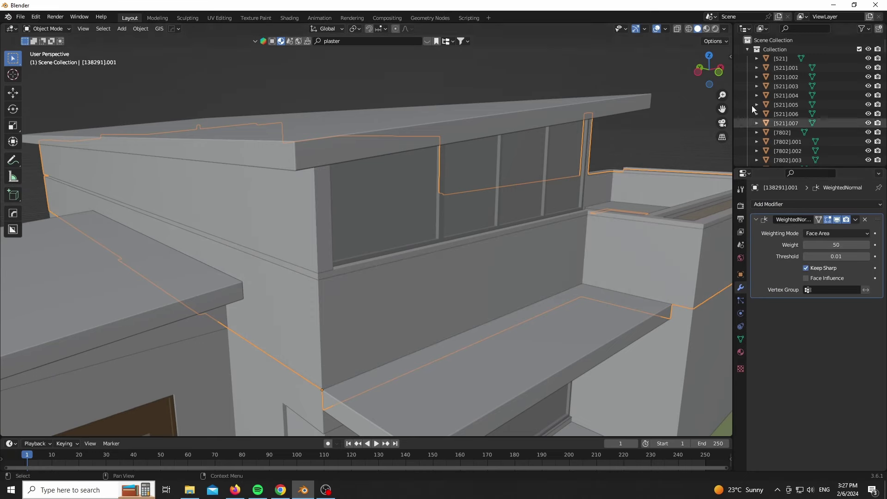
Step: Remove the Weighted Normal modifier from the upper-storey wall
drag(709, 70, 217, 181)
scroll(155, 174, down, 7)
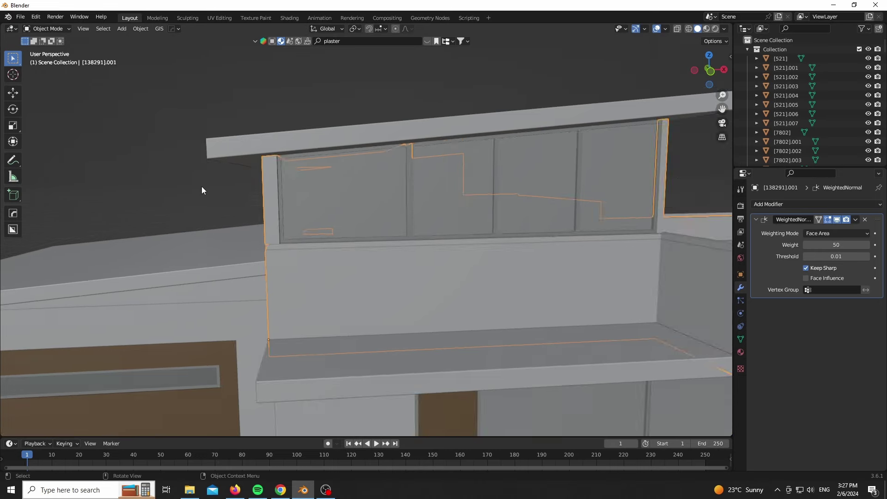
click(865, 219)
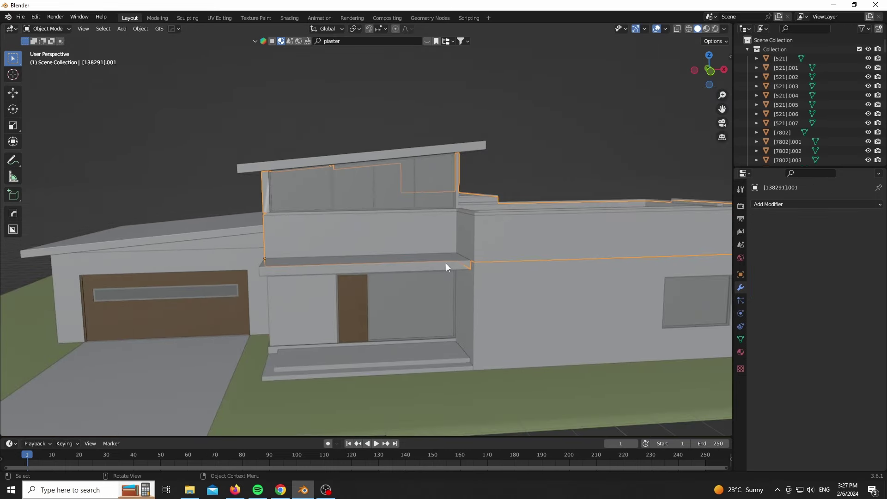
Step: Display the house in material preview shading
key(z)
click(467, 383)
drag(707, 72, 729, 83)
scroll(483, 197, down, 6)
scroll(419, 271, up, 5)
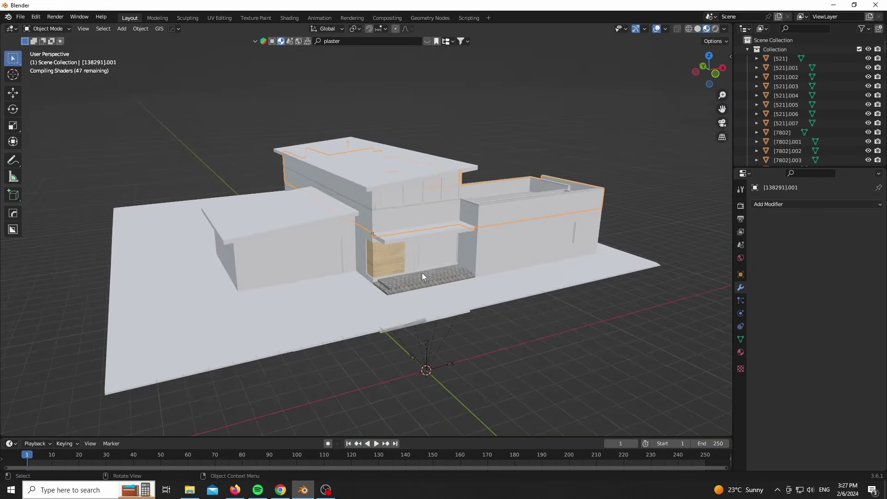
scroll(416, 278, down, 2)
scroll(417, 278, up, 1)
Step: Select the entrance door and window object and split off a Shader Editor beside the 3D viewport
click(408, 248)
drag(2, 25, 270, 42)
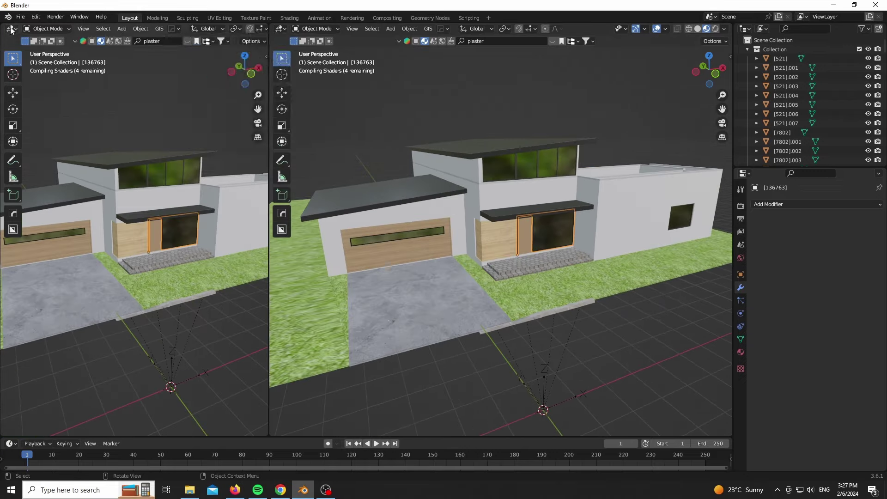
click(12, 29)
click(36, 116)
scroll(56, 302, up, 3)
middle_drag(56, 302, 104, 296)
Step: Show the [Translucent_Glass_Gray]3.001 material of the entrance door and window, and examine the glazing up close
click(741, 351)
scroll(178, 134, up, 2)
click(843, 218)
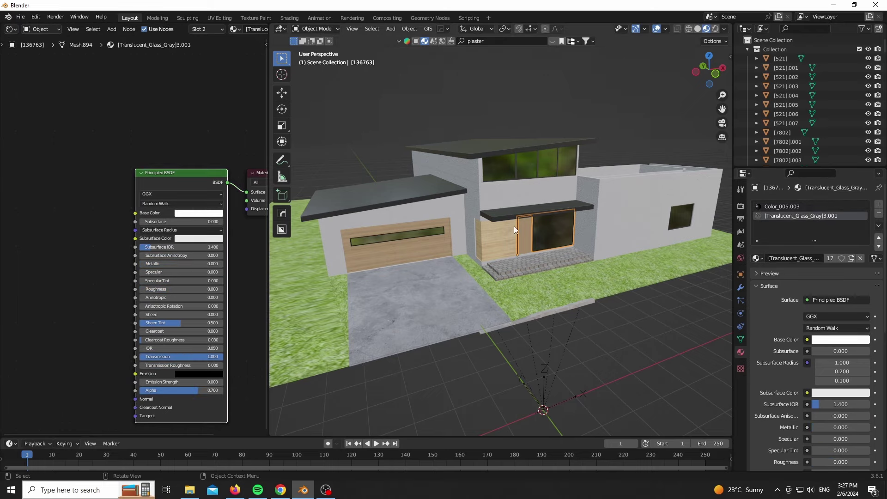
scroll(545, 229, up, 6)
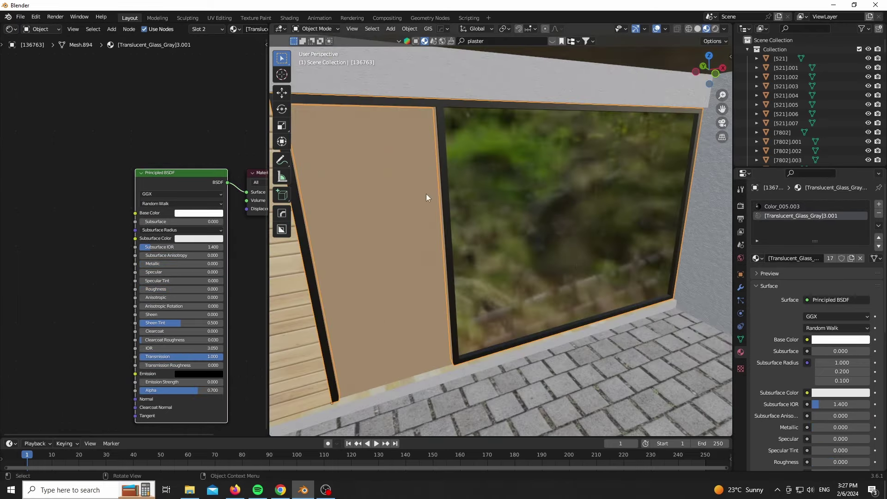
scroll(426, 193, down, 8)
Step: Examine the material nodes of the porch paving and the concrete driveway
click(467, 277)
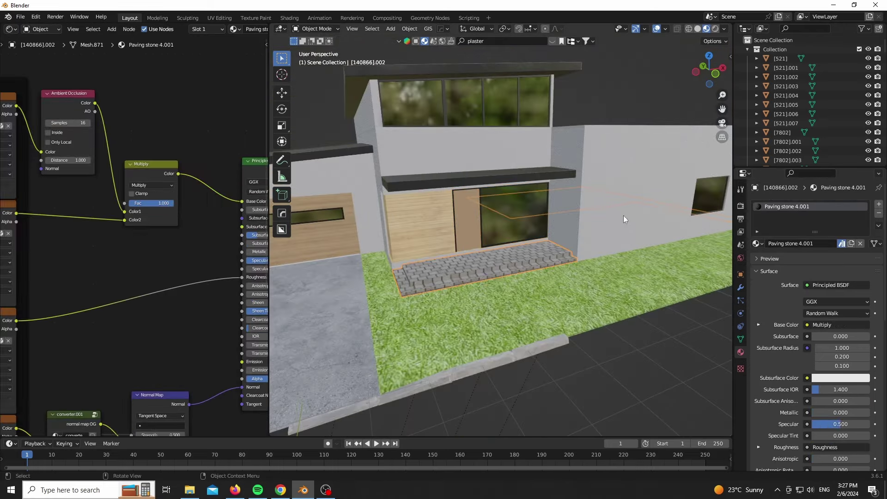
scroll(509, 252, down, 5)
click(356, 309)
scroll(422, 238, up, 6)
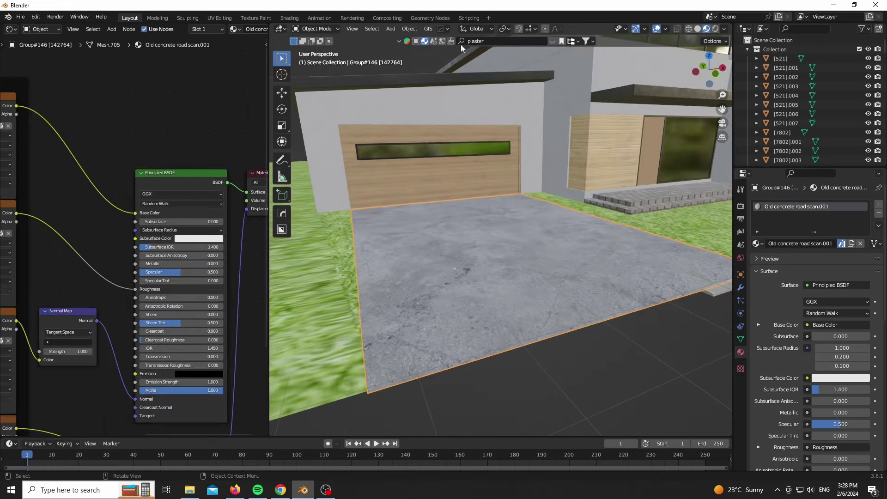
Step: Search the online material library for asphalt and hide the asset results
click(491, 42)
text(asphalt)
key(Return)
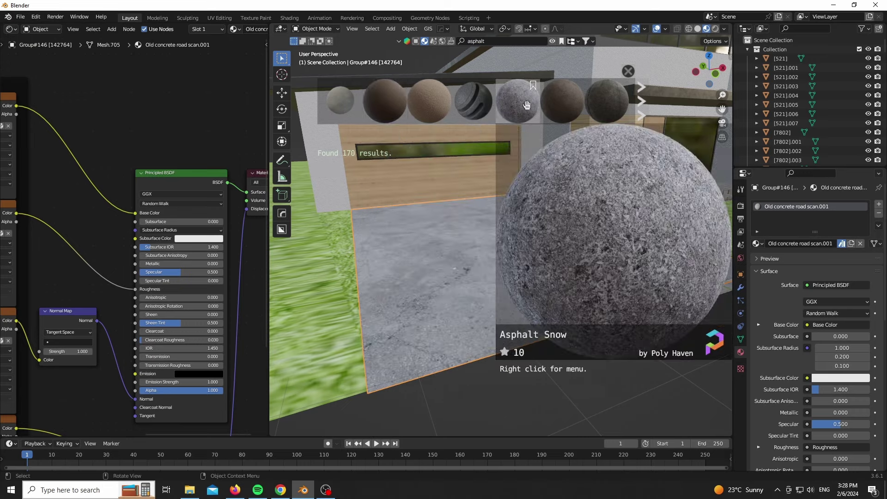
click(553, 42)
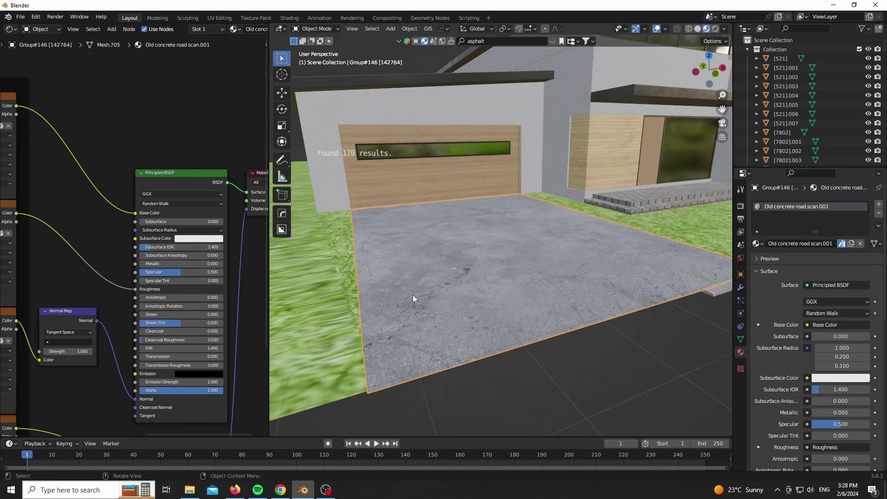
Step: Preview the roof material's wall_031.jpg.001 image texture and Color Ramp nodes separately, and restore the Principled BSDF to the output
scroll(373, 284, down, 5)
scroll(511, 198, up, 8)
click(461, 153)
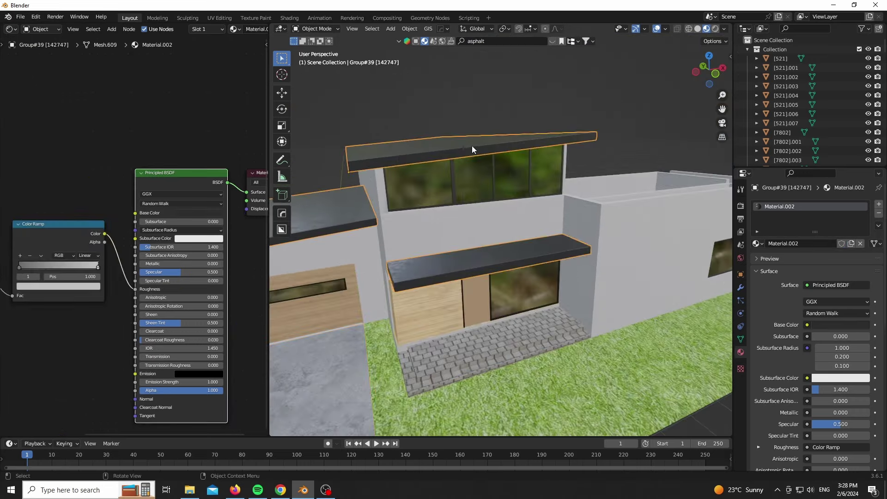
scroll(71, 115, up, 4)
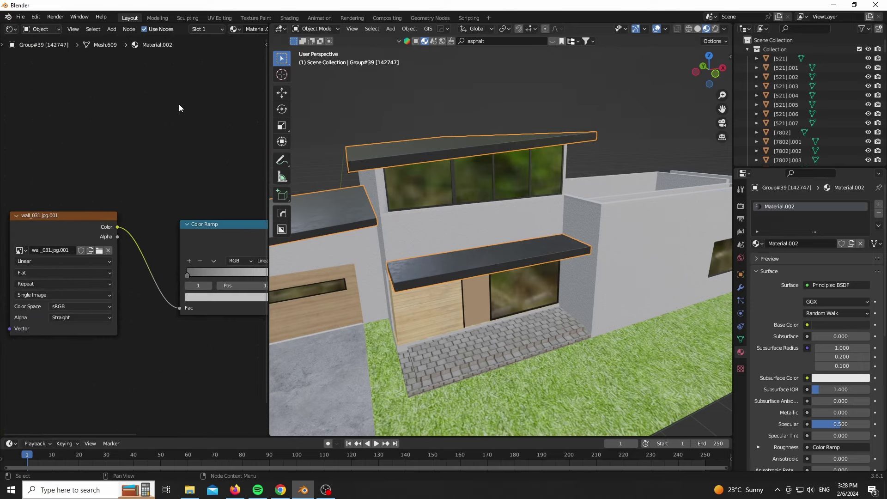
middle_drag(178, 104, 177, 115)
ctrl+shift+click(95, 237)
middle_drag(143, 178, 60, 154)
ctrl+shift+click(137, 216)
middle_drag(184, 168, 58, 157)
ctrl+shift+click(167, 140)
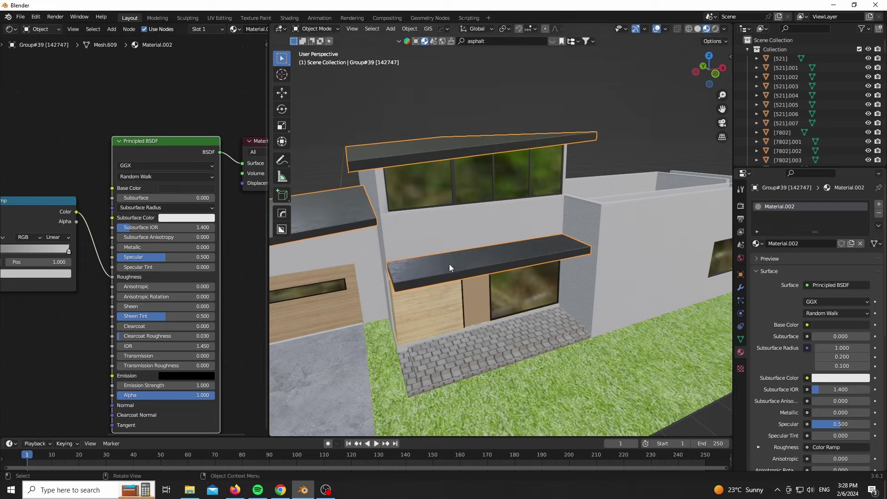
Step: Inspect the mesh of the upper plastered wall and the pine wood panel beside the entrance
click(437, 212)
scroll(430, 198, down, 4)
key(Tab)
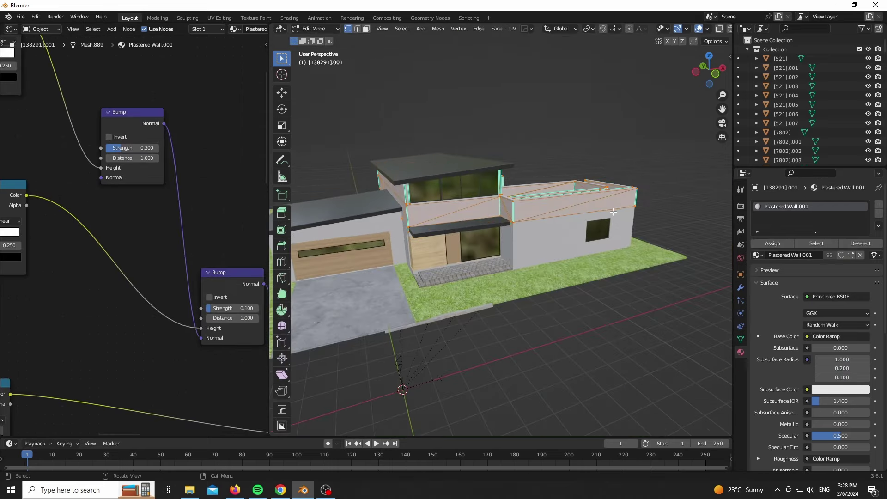
key(Tab)
click(425, 259)
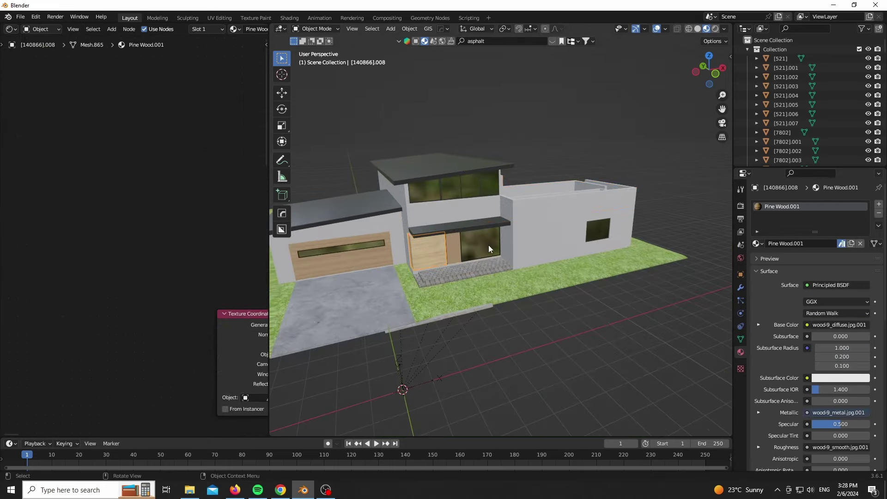
Step: Separate the mesh of the entrance door and window object by material
click(489, 245)
scroll(487, 245, up, 5)
key(Tab)
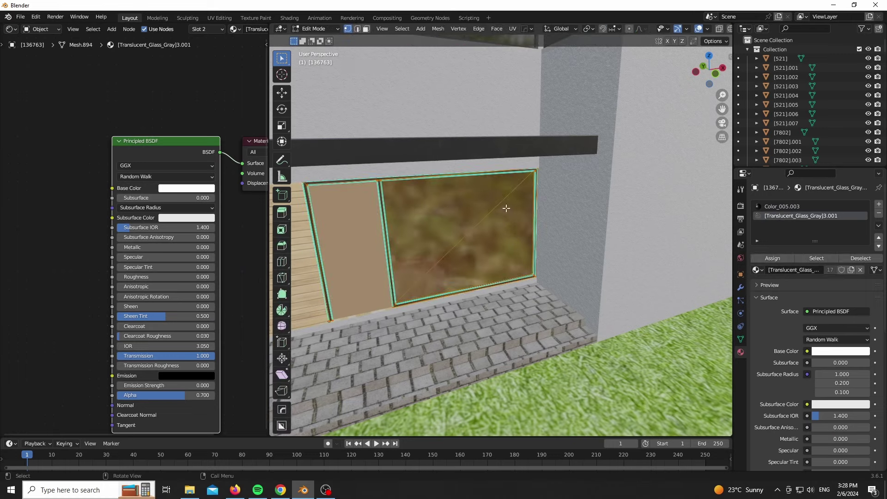
key(p)
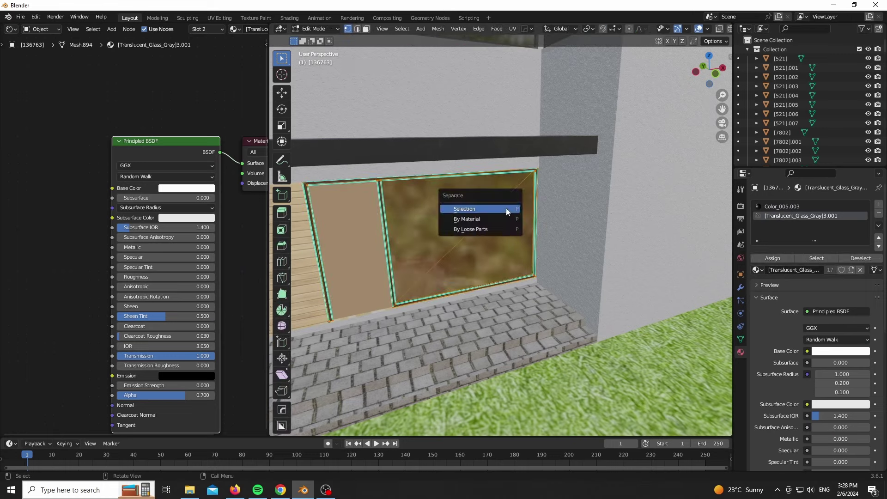
click(479, 221)
key(Tab)
Step: Select the separated entrance frame and use Select Linked on its Color_005.003 material, and clear the selection
click(464, 215)
click(378, 181)
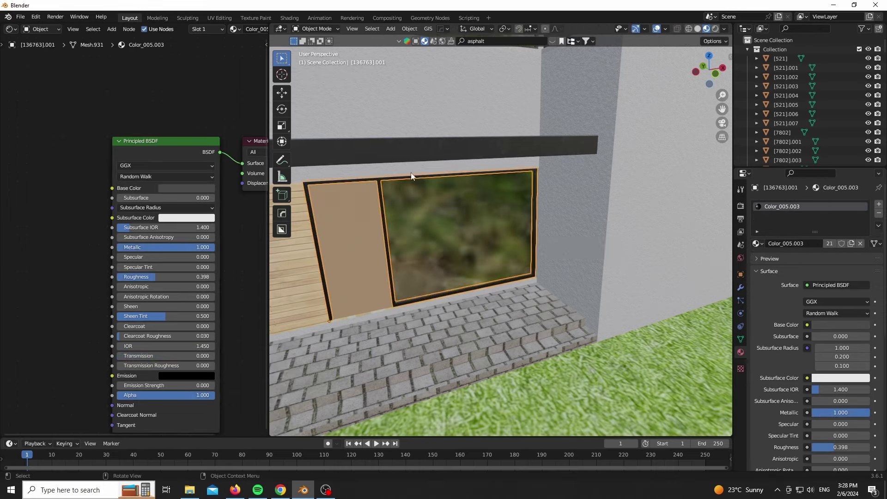
scroll(389, 181, down, 10)
key(F3)
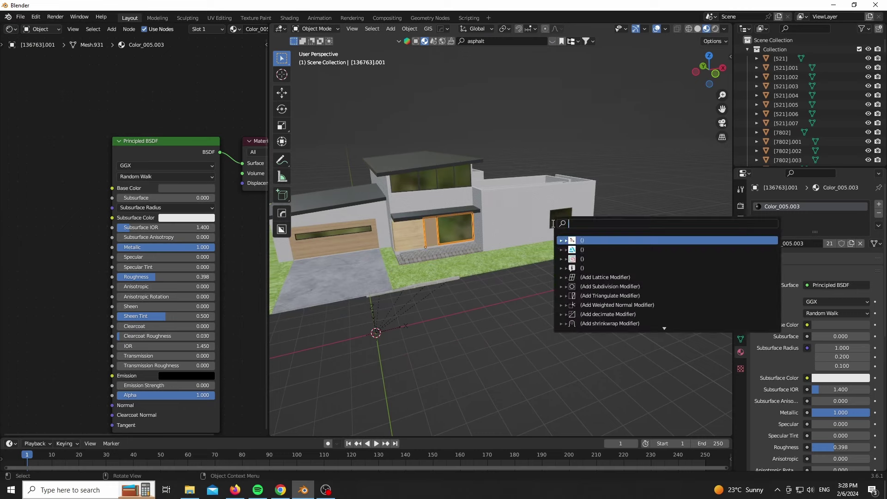
text(select linked)
click(589, 249)
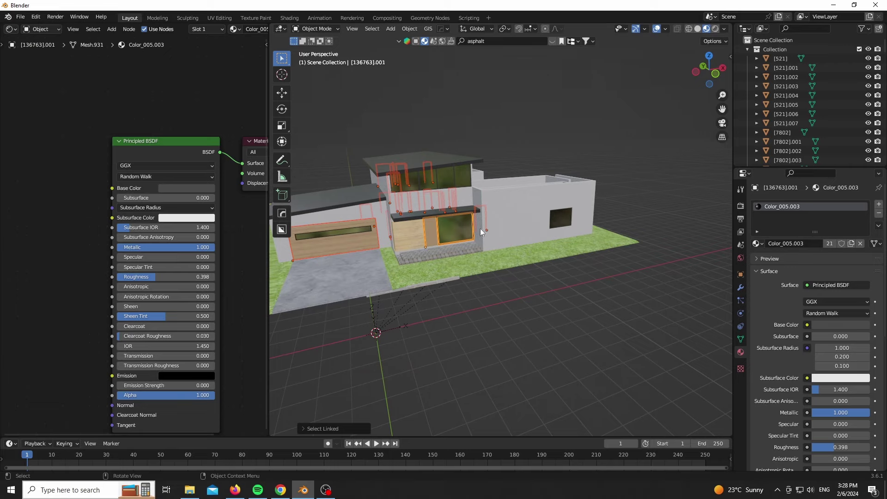
drag(724, 60, 683, 69)
click(584, 124)
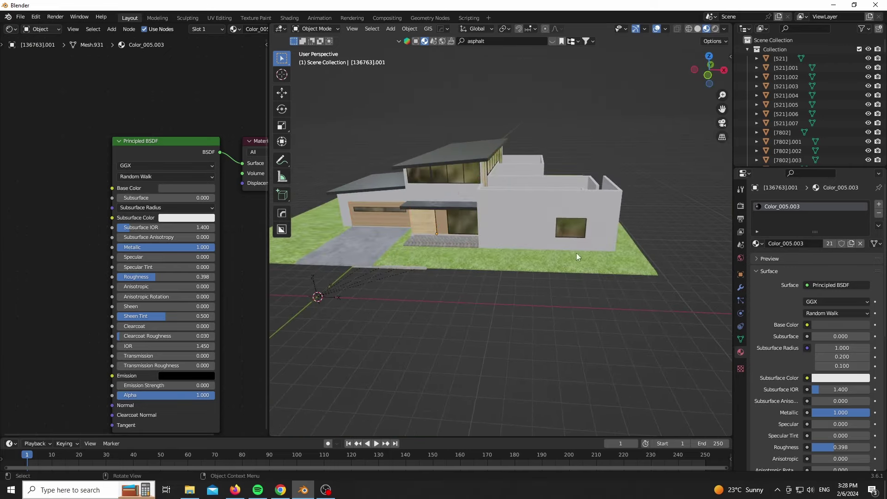
Step: Separate the meshes of all objects in the scene by material
scroll(438, 199, up, 4)
scroll(512, 223, down, 5)
key(a)
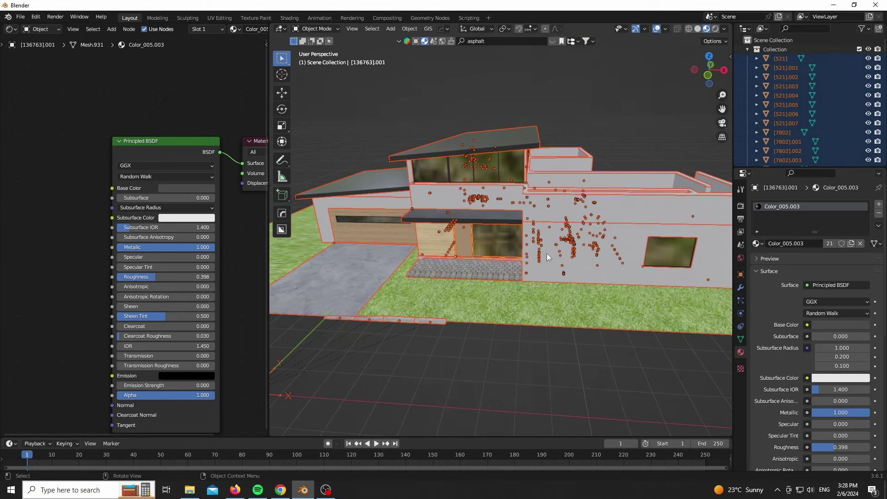
key(Tab)
key(a)
key(p)
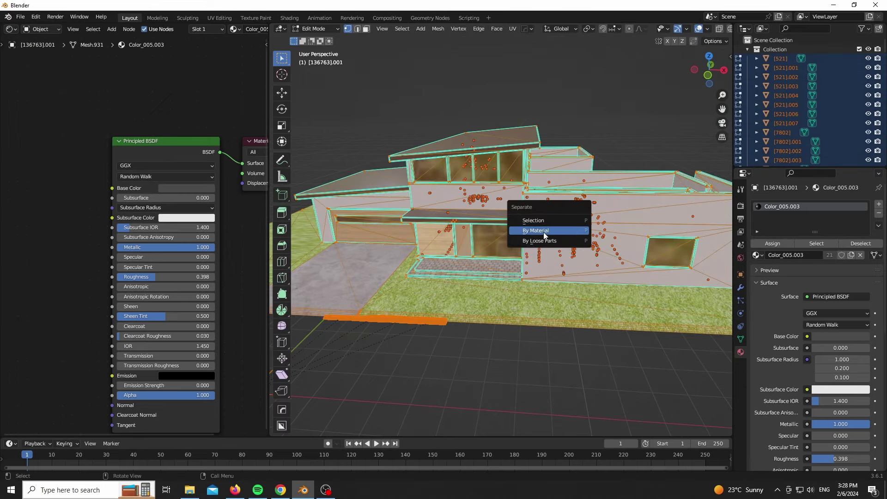
click(537, 229)
key(Tab)
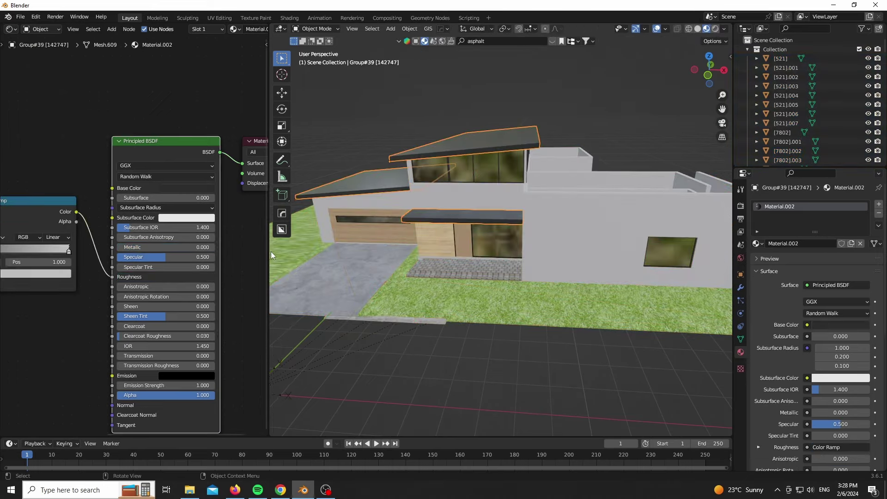
Step: Widen the 3D viewport over the shader editor and select the curb piece at the driveway's front edge
drag(266, 251, 3, 257)
scroll(392, 182, down, 2)
scroll(487, 139, down, 1)
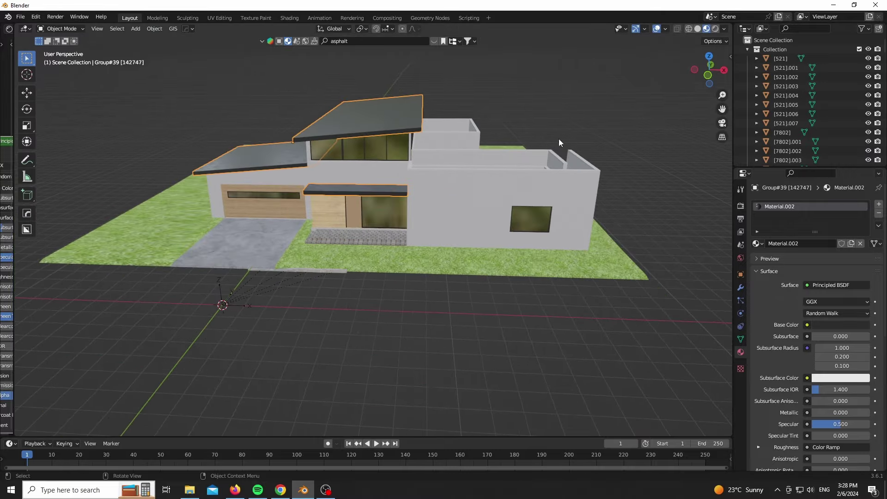
scroll(564, 282, down, 2)
scroll(424, 252, up, 5)
scroll(334, 345, up, 2)
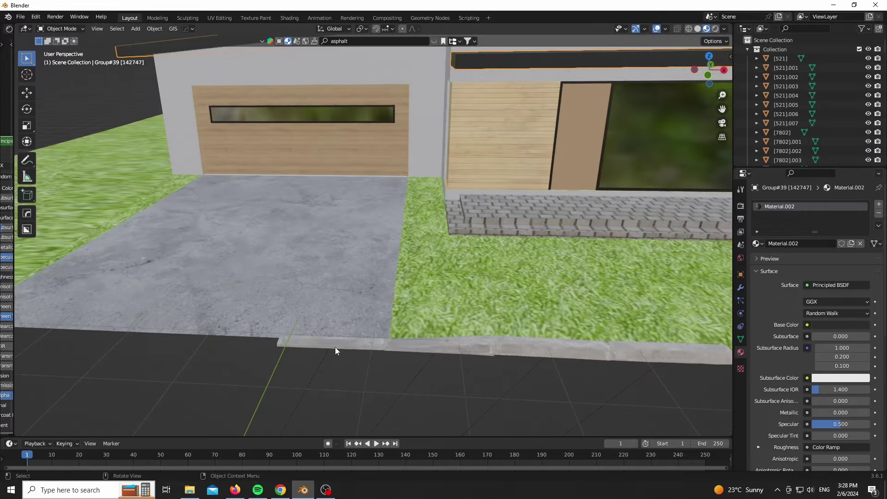
click(334, 345)
scroll(430, 353, up, 3)
scroll(207, 267, down, 2)
scroll(207, 268, down, 1)
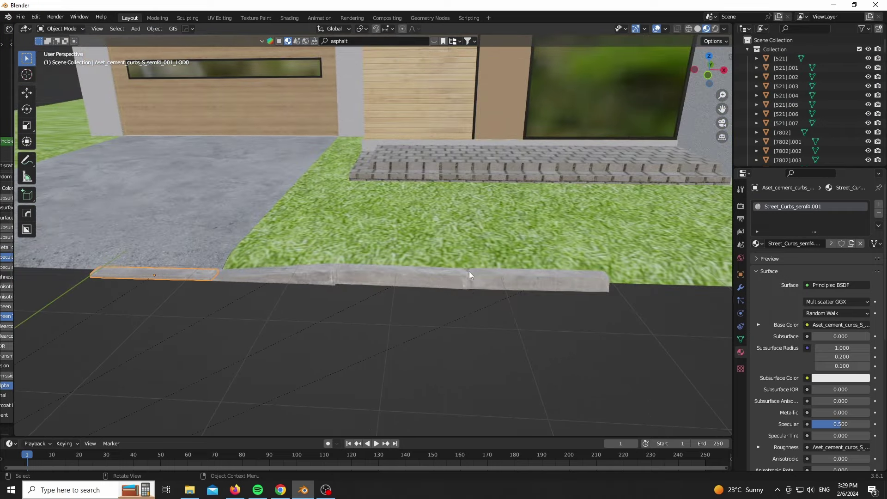
Step: Switch to the browser, look through Sketchfab's downloadable curb models, and return to Blender
click(280, 489)
click(374, 10)
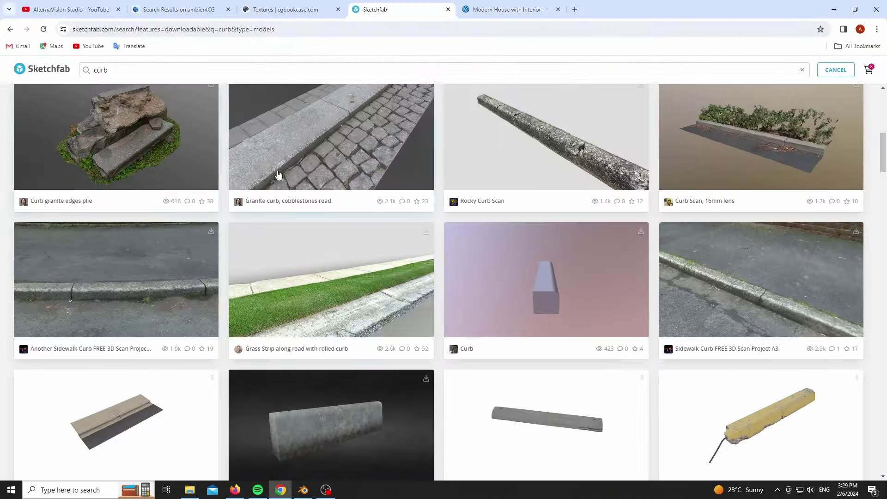
scroll(268, 200, down, 5)
scroll(283, 232, down, 7)
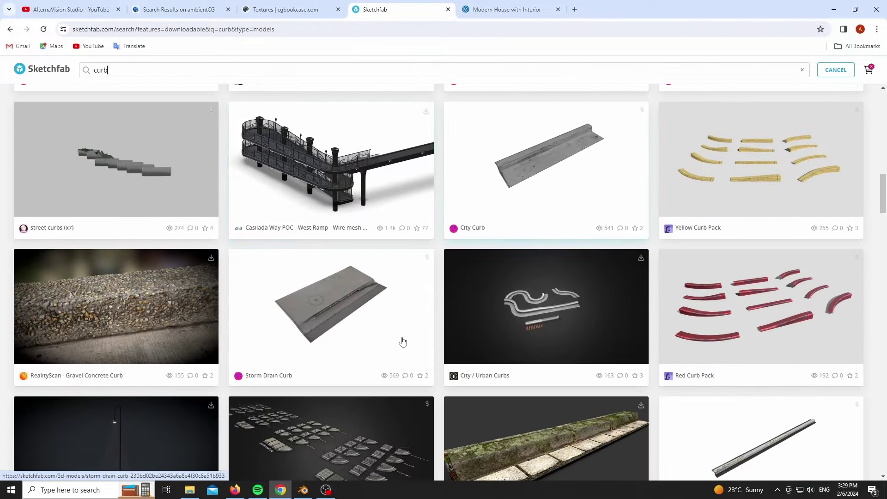
scroll(545, 338, down, 8)
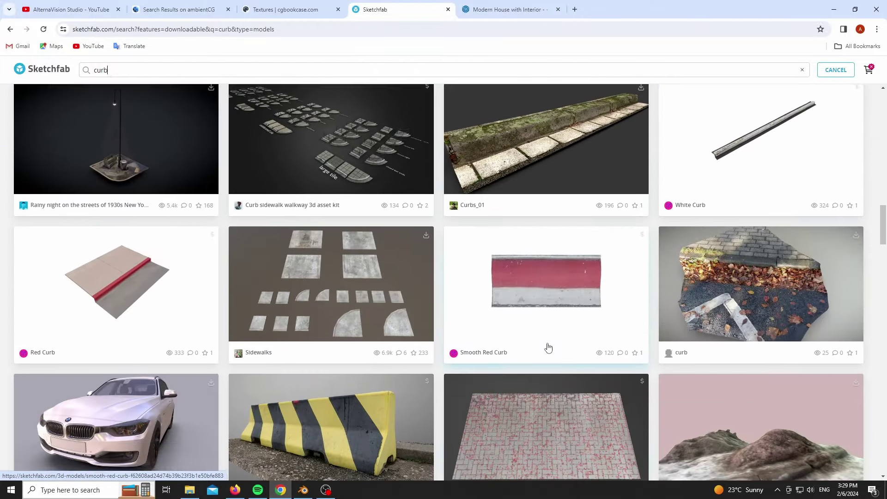
scroll(849, 306, up, 3)
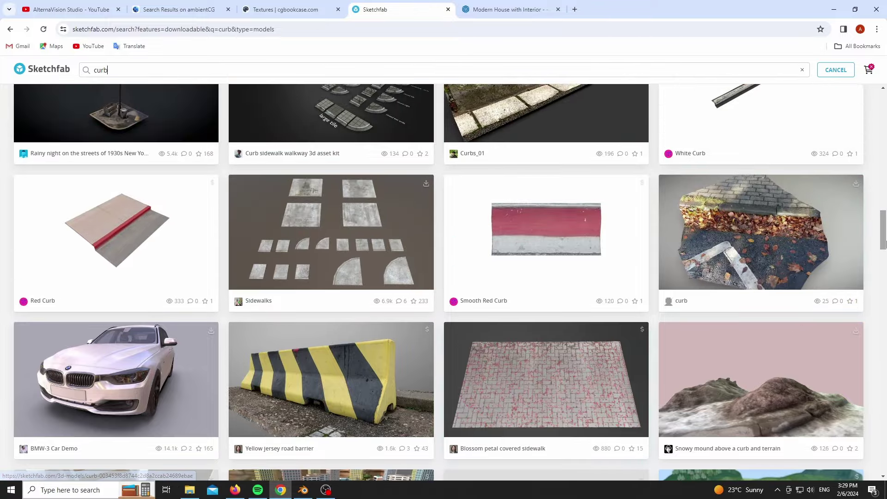
drag(883, 234, 886, 115)
scroll(462, 305, down, 6)
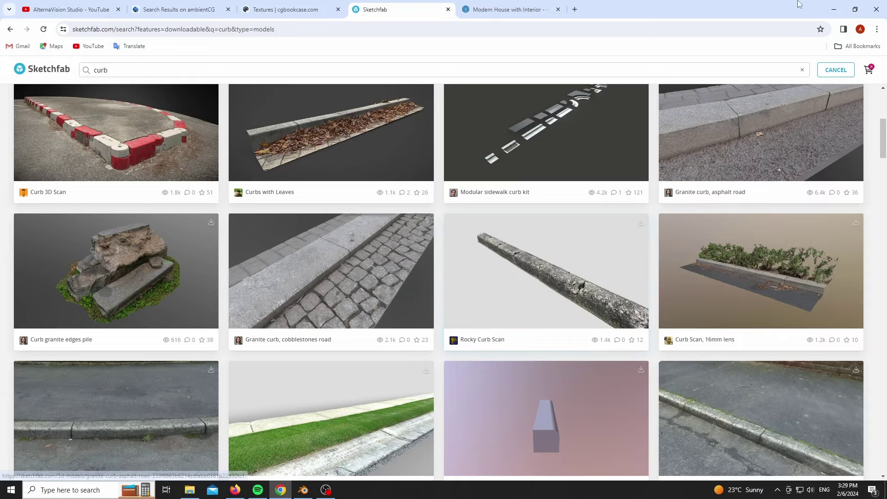
click(832, 7)
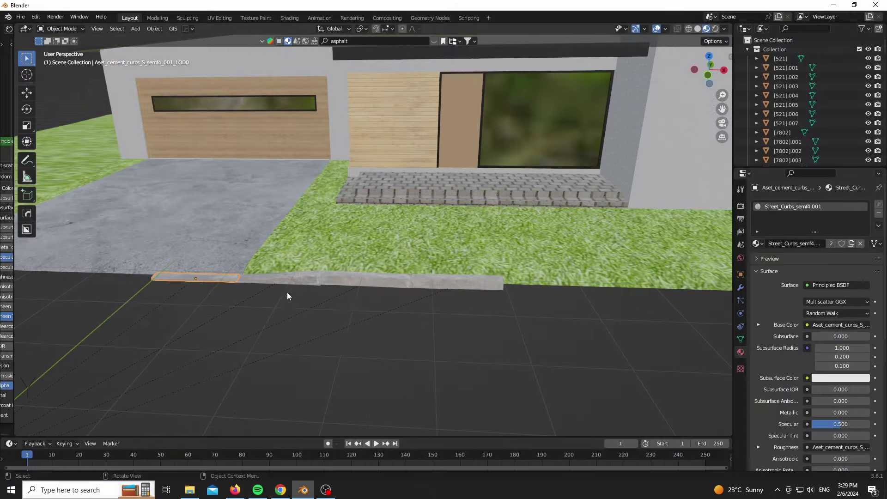
Step: Rotate the end curb piece along the lawn in the top view
key(KP_7)
scroll(444, 268, up, 3)
click(445, 270)
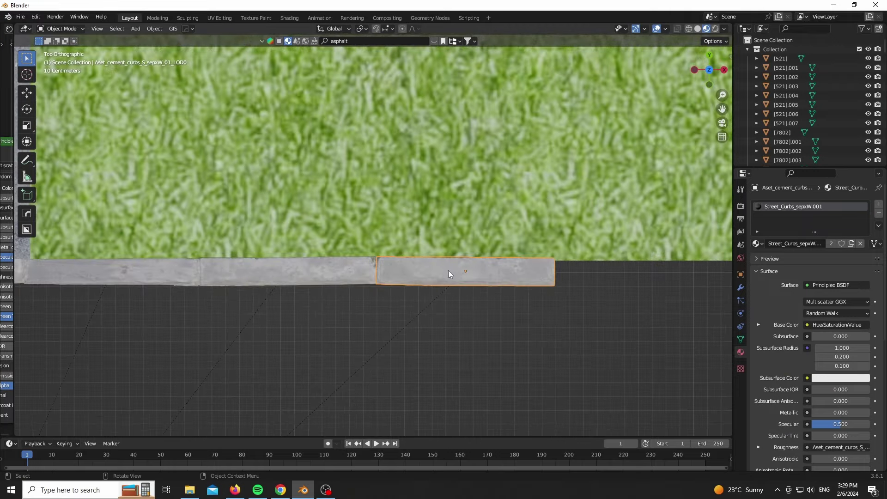
key(r)
click(573, 295)
Step: Duplicate the last two curb pieces along X and align the copies with the end of the row
shift+click(277, 273)
scroll(218, 295, down, 7)
key(shift+d)
key(x)
click(641, 328)
scroll(314, 272, up, 7)
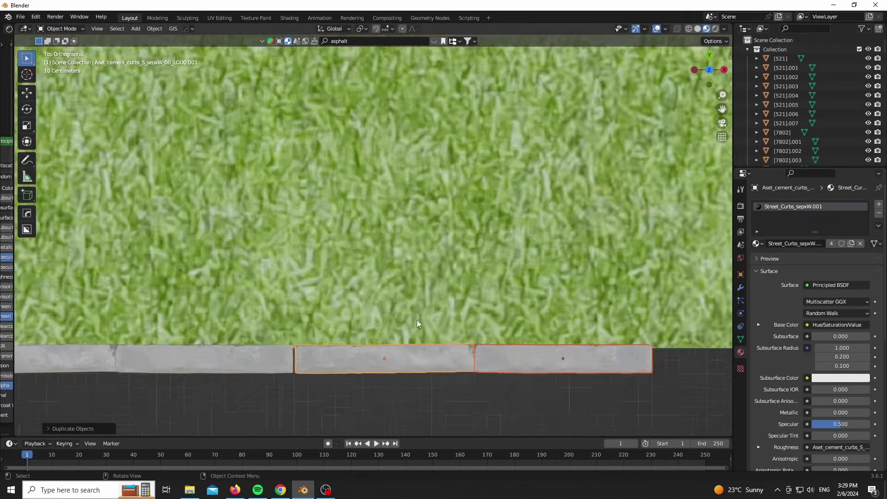
key(g)
key(x)
click(562, 358)
Step: Duplicate a single curb piece along X to the end of the row
click(196, 331)
key(shift+d)
key(x)
click(462, 340)
Step: Select the five lawn curb pieces together and duplicate them along X to continue the row
drag(438, 362, 143, 326)
scroll(134, 328, down, 1)
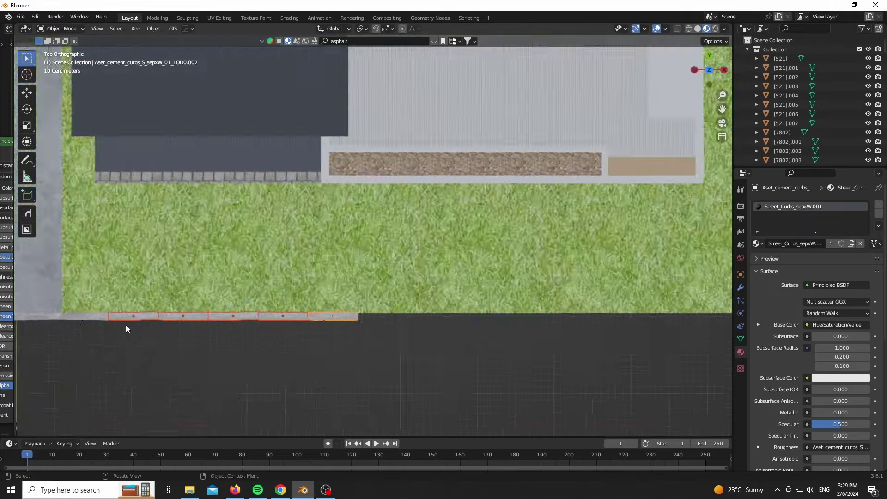
shift+middle_drag(126, 328, 393, 365)
scroll(383, 360, down, 3)
key(shift+d)
key(x)
click(582, 348)
Step: Duplicate one more curb piece along X to extend the lengthened lawn row
scroll(390, 307, up, 3)
click(271, 322)
key(shift+d)
key(x)
click(538, 357)
Step: Select the newest group of curb pieces and duplicate it along X toward the lawn's far corner
scroll(487, 359, up, 1)
shift+middle_drag(488, 359, 519, 392)
drag(518, 393, 213, 326)
scroll(139, 327, down, 4)
key(shift+d)
key(x)
click(406, 384)
Step: Duplicate the selected curb section along negative X to the lawn on the other side of the driveway
scroll(500, 336, down, 7)
scroll(575, 340, up, 1)
key(shift+d)
key(x)
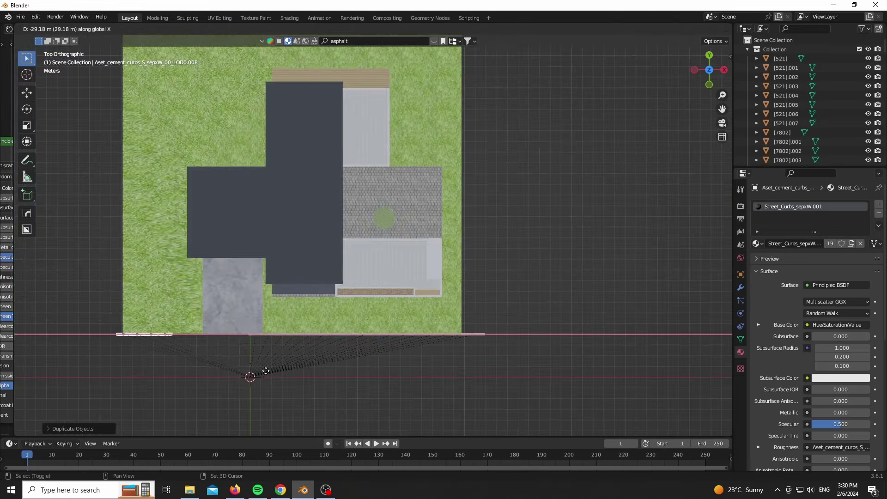
click(286, 369)
Step: Duplicate the curb piece beside the driveway in place and rotate the copy 180°
scroll(228, 336, up, 12)
click(559, 322)
shift+middle_drag(279, 364, 346, 342)
key(shift+d)
right_click(541, 291)
key(r)
key(1)
key(8)
key(0)
key(Return)
Step: Move the rotated curb copy along X toward the opposite side of the driveway
scroll(607, 293, down, 2)
key(g)
key(x)
click(353, 315)
Step: Duplicate the driveway's low curb piece repeatedly along X across its front edge, rotating one of the copies
click(516, 300)
key(shift+d)
key(x)
click(295, 322)
key(shift+d)
key(x)
click(362, 329)
key(r)
click(444, 235)
key(shift+d)
key(x)
click(601, 323)
Step: Move the three selected driveway curb pieces along X against the neighbouring piece
drag(423, 359, 239, 300)
key(g)
key(x)
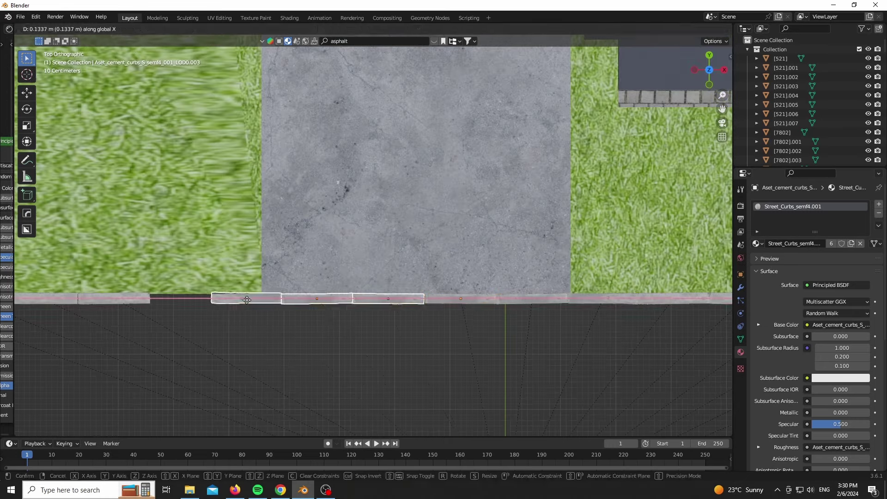
click(263, 301)
Step: Rotate the curb piece at the driveway's far end to line it up with the row
scroll(274, 289, up, 6)
click(338, 330)
click(274, 320)
key(r)
click(286, 250)
Step: Move the far lawn's curb pieces along X to close the gap to the driveway curbs
scroll(286, 258, down, 8)
drag(107, 316, 237, 297)
key(g)
key(x)
click(266, 311)
Step: Move the far lawn's curb piece along Z to match the height of the adjoining driveway curb
middle_drag(266, 310, 273, 231)
scroll(352, 259, up, 10)
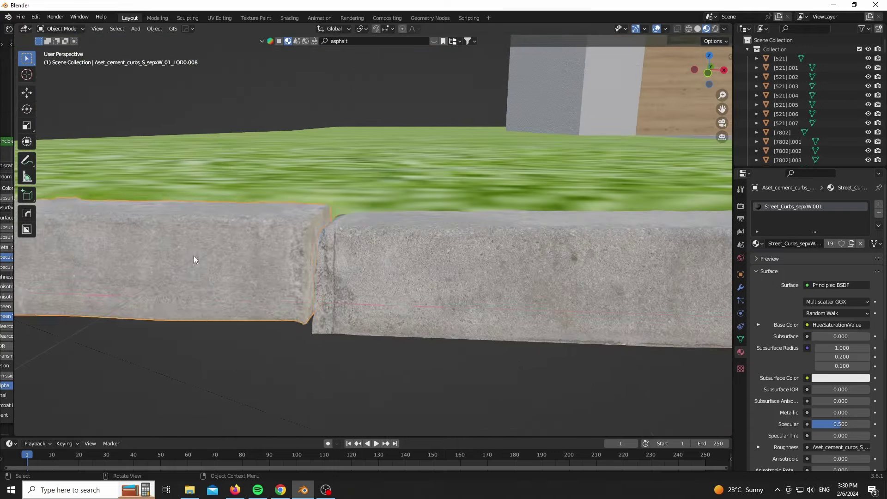
click(220, 268)
key(g)
key(z)
click(220, 268)
Step: Scale the selected far-lawn curb pieces and move them to fit flush with the adjoining curb
scroll(220, 269, down, 5)
shift+click(95, 300)
key(s)
click(471, 299)
scroll(513, 307, up, 5)
key(g)
key(z)
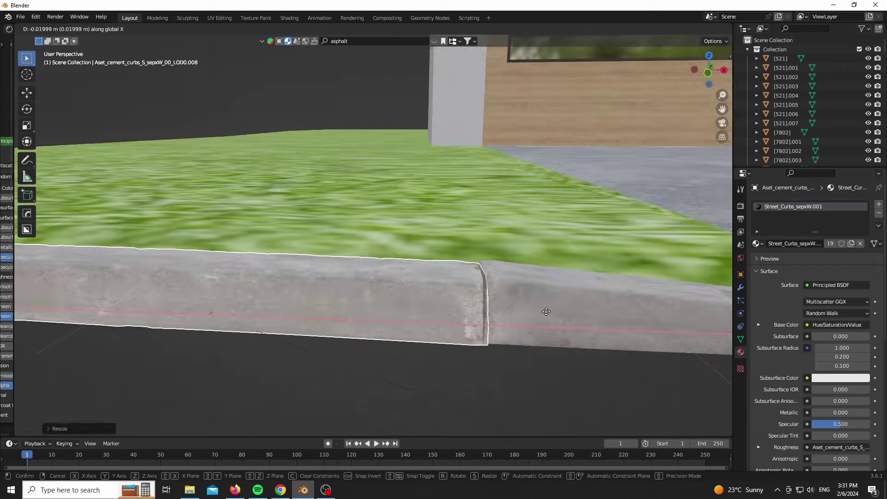
key(z)
click(528, 306)
Step: Add a plane at the world origin and set its Y dimension to 12 m
scroll(462, 305, down, 8)
click(388, 339)
shift+middle_drag(601, 296, 370, 287)
scroll(576, 284, up, 4)
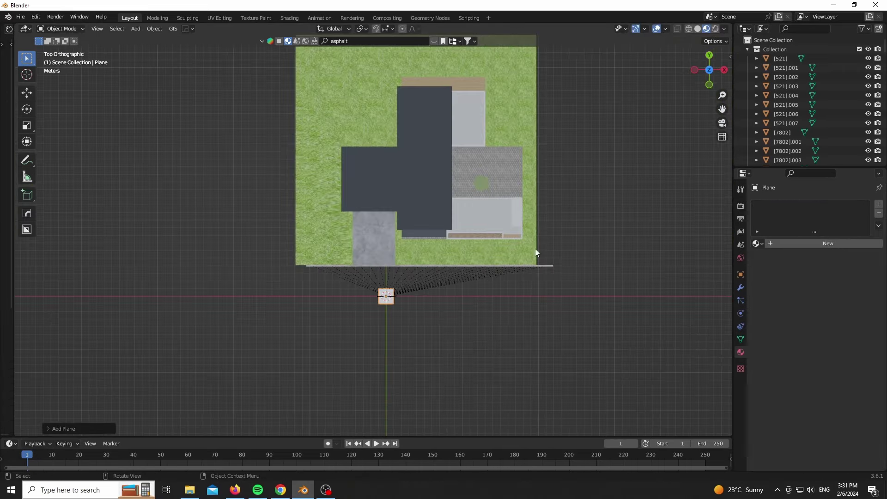
key(n)
click(685, 208)
text(12)
key(Return)
Step: Move the plane along Y until its edge meets the curb line, and set its Y dimension to 12 m
key(g)
key(y)
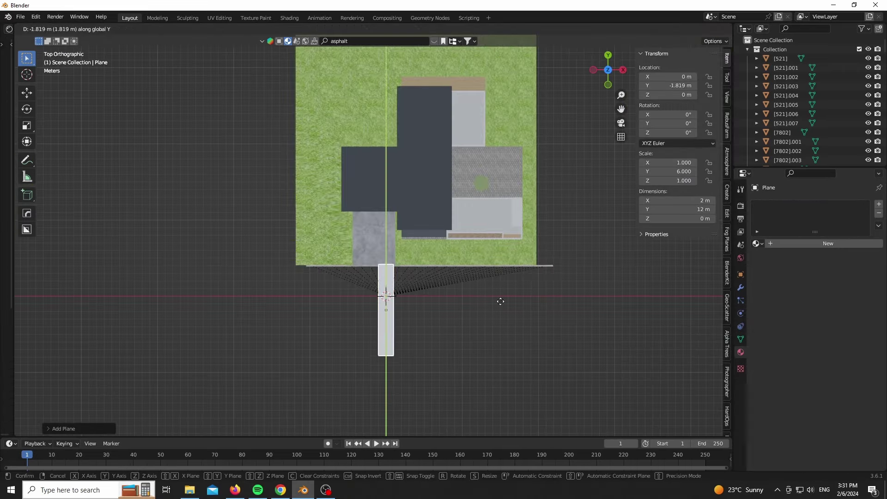
click(500, 302)
key(g)
key(y)
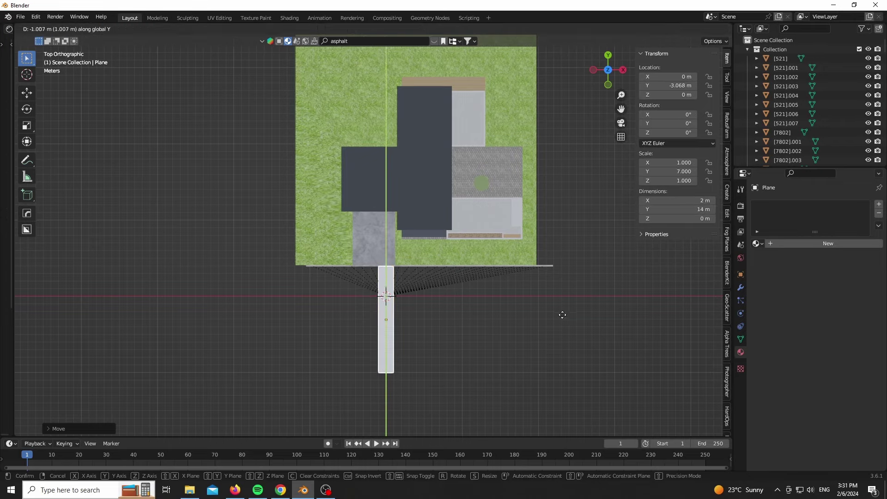
right_click(563, 315)
click(688, 209)
text(12)
key(Return)
Step: Lower the plane along Z to about -0.09 m
scroll(396, 280, up, 7)
key(KP_1)
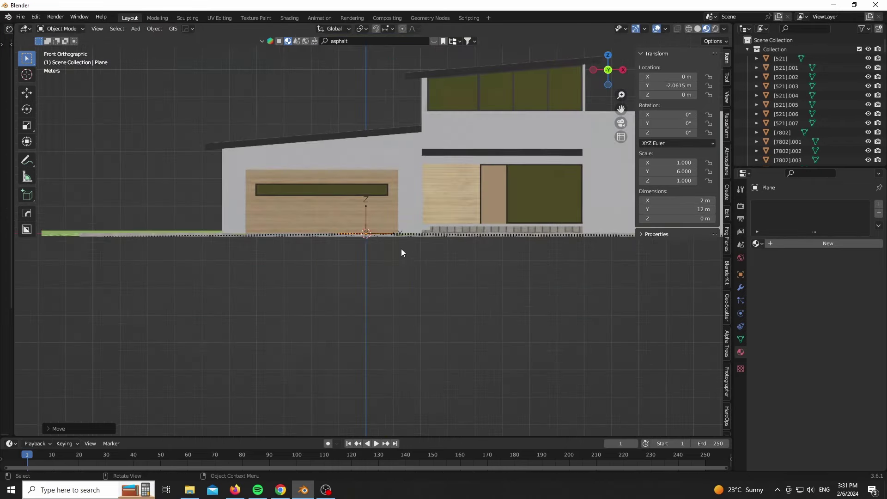
scroll(393, 231, up, 9)
key(g)
key(z)
click(393, 241)
Step: Lower the plane further to a Z location of about -0.12 m, so it sits at the foot of the curb
middle_drag(249, 158, 320, 188)
scroll(321, 188, down, 4)
shift+middle_drag(531, 295, 376, 273)
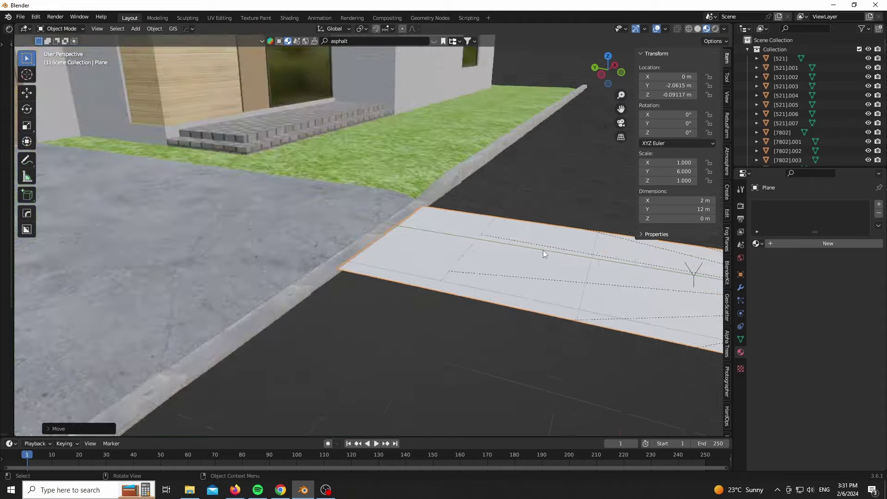
scroll(375, 273, up, 4)
key(g)
key(z)
key(z)
click(378, 393)
scroll(358, 360, down, 5)
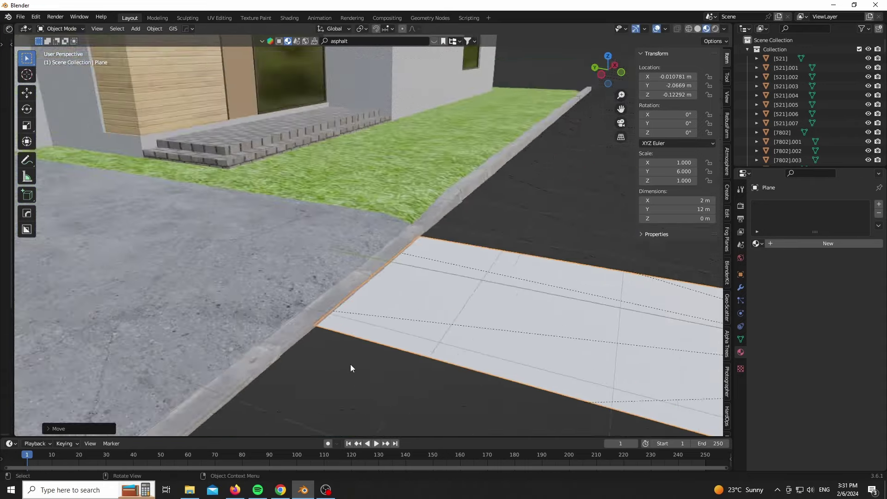
Step: Scale the plane's mesh along X by 10 and again by 3, for a 60 m long road
key(KP_7)
key(Tab)
scroll(389, 243, down, 8)
text(sy1x0)
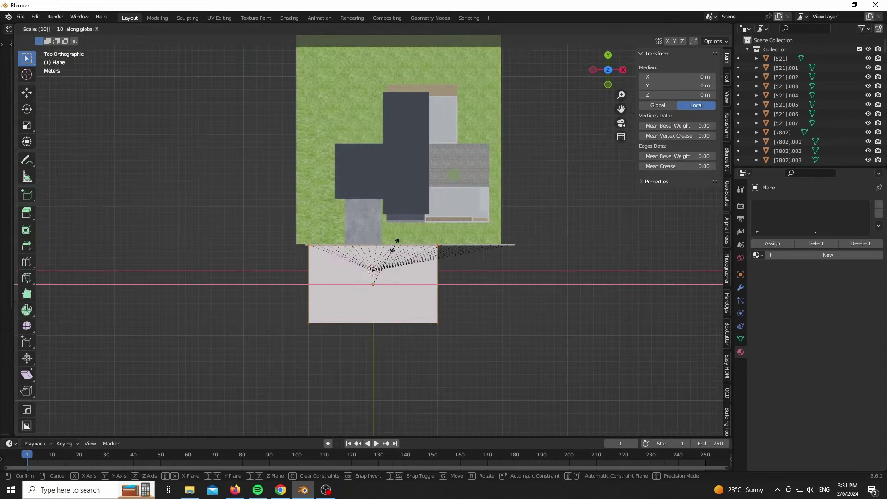
key(Return)
text(sx3)
key(Return)
key(Tab)
Step: Create a new material for the road plane and enlarge the shader editor to show its nodes
scroll(381, 278, up, 6)
middle_drag(381, 278, 322, 273)
scroll(322, 273, down, 2)
scroll(321, 272, down, 3)
click(827, 243)
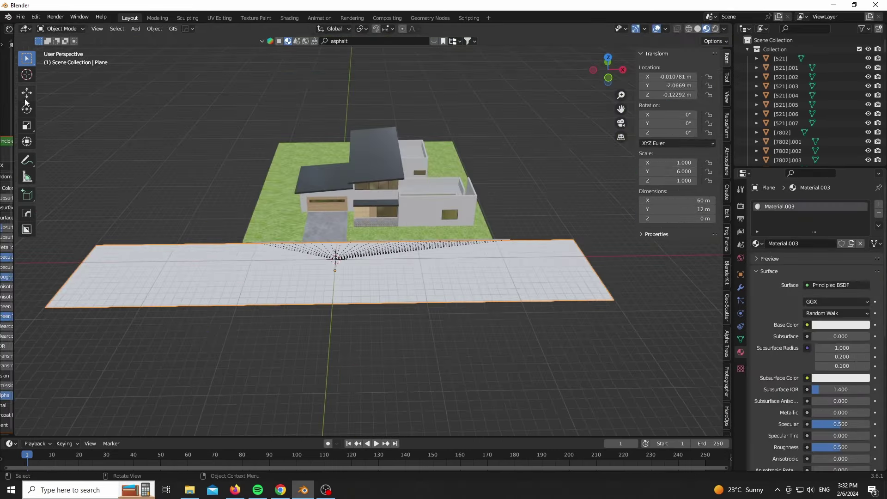
drag(12, 97, 485, 110)
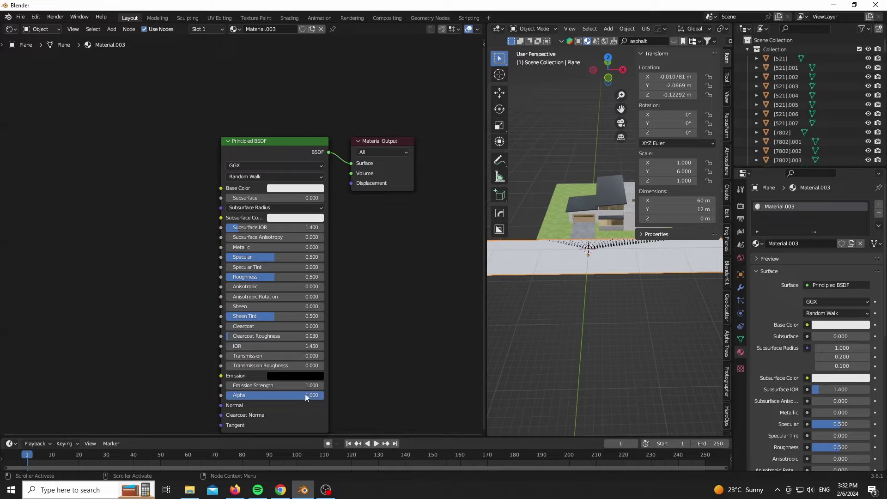
Step: Switch to Chrome and browse the road textures on cgbookcase and ambientCG, then return to Blender
click(281, 490)
click(508, 9)
click(260, 6)
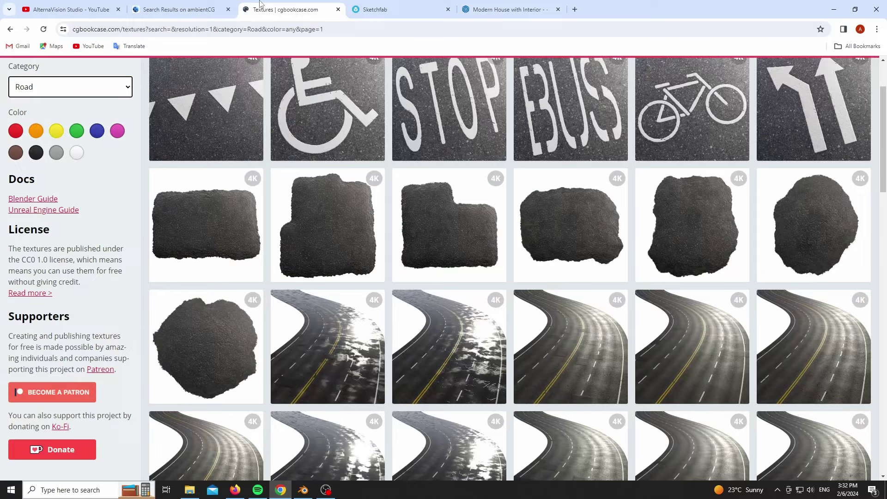
scroll(476, 342, up, 2)
scroll(455, 357, down, 10)
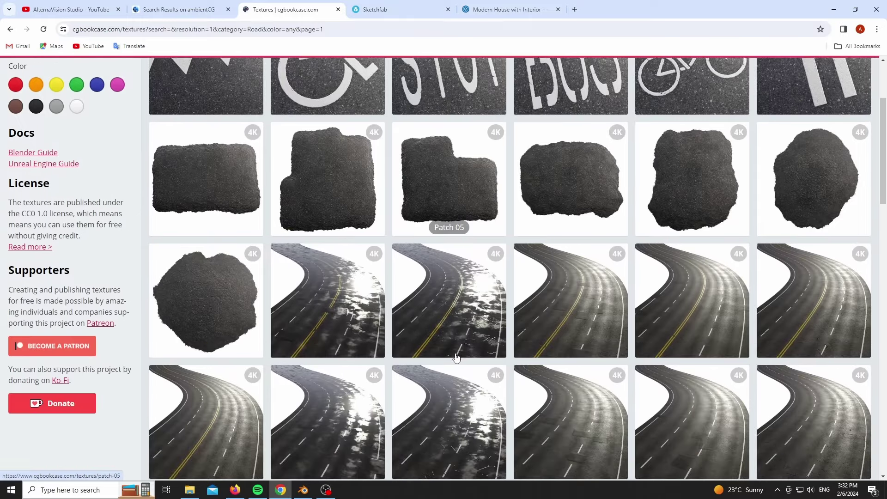
scroll(455, 357, down, 10)
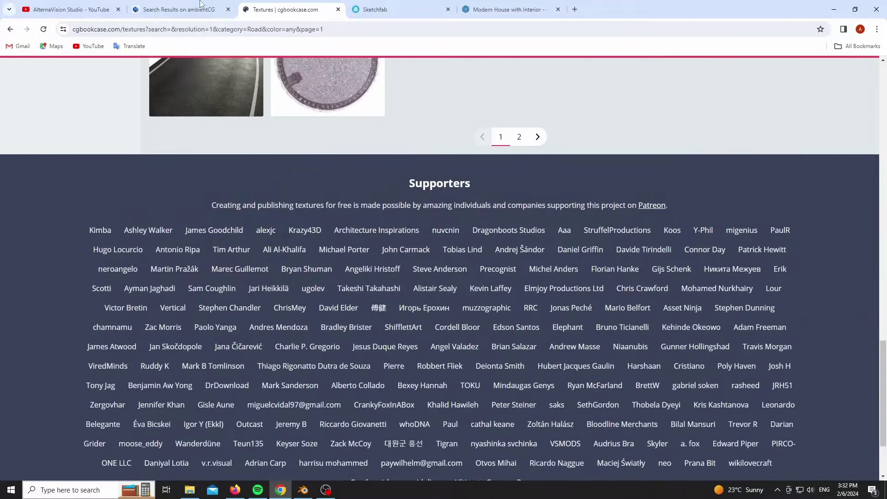
click(174, 5)
scroll(293, 222, down, 5)
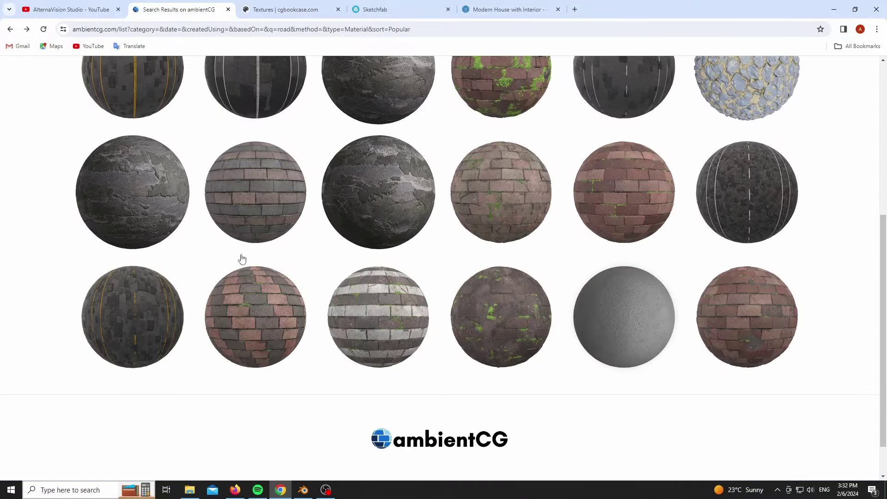
scroll(456, 268, up, 4)
scroll(456, 268, up, 4)
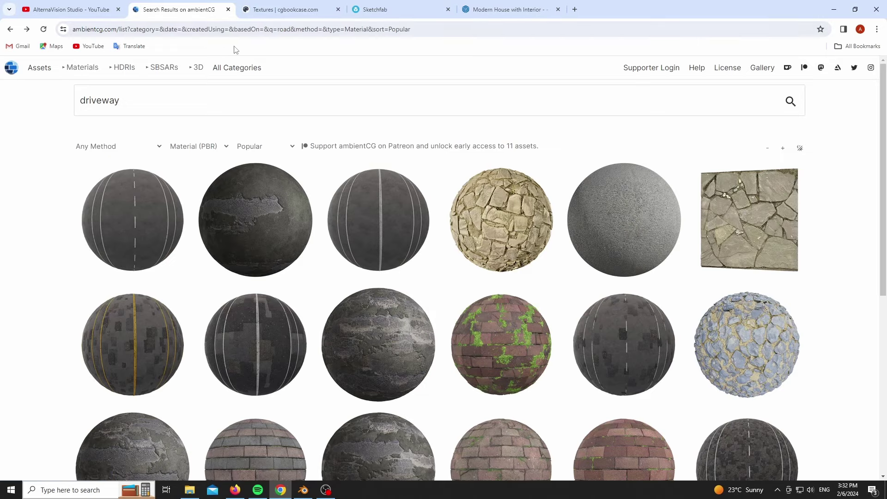
scroll(331, 299, down, 2)
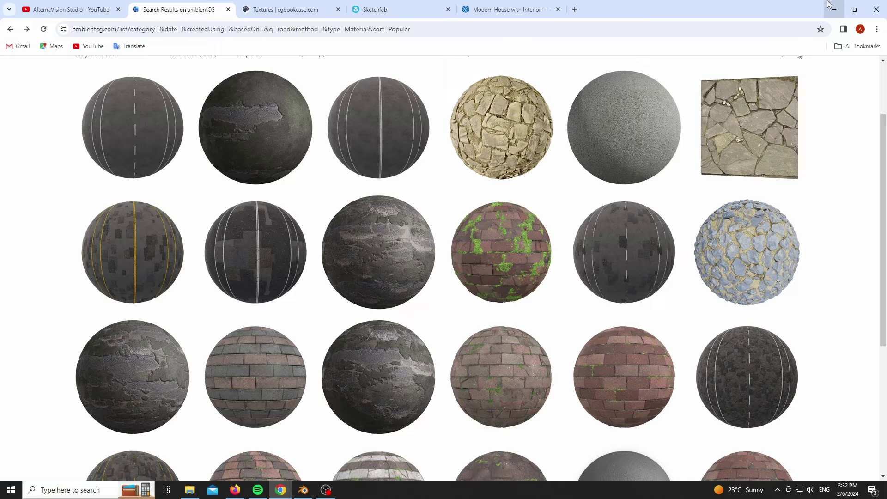
click(839, 9)
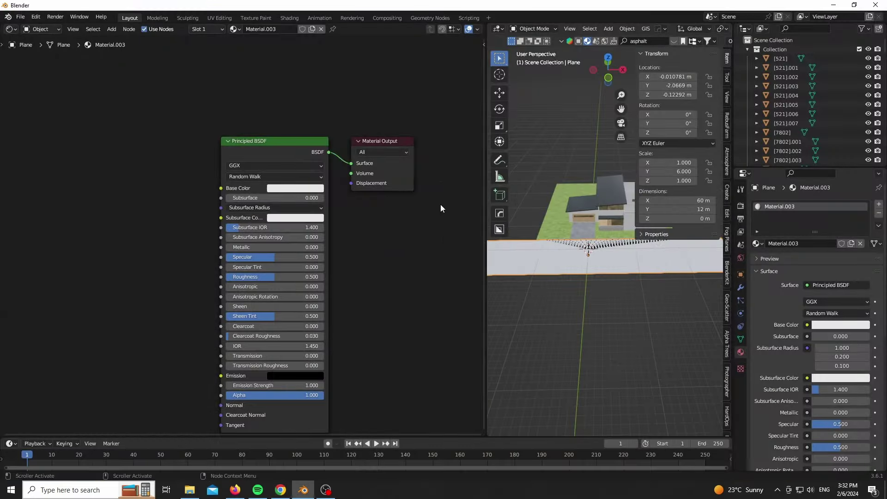
Step: Add the AM251_street_up_V1_Diffuse, AM251_street_up_V1_Glossiness and AM251_street_up_medium_V1_Normal images from the Maps folder to the road material
mouse_move(189, 495)
click(194, 455)
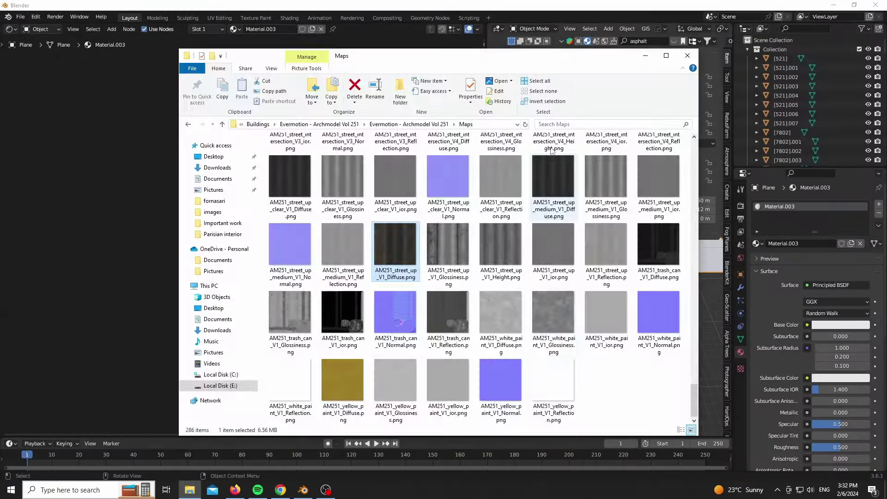
drag(469, 62, 591, 71)
drag(520, 264, 169, 79)
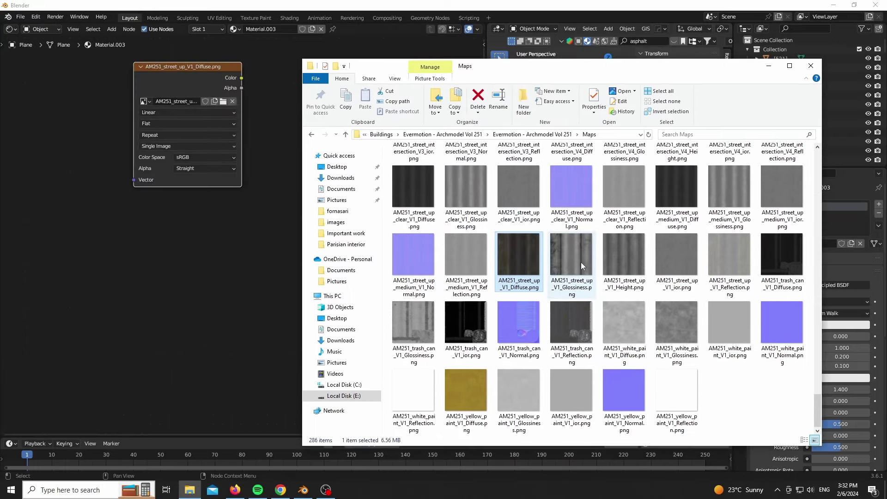
drag(156, 238, 157, 239)
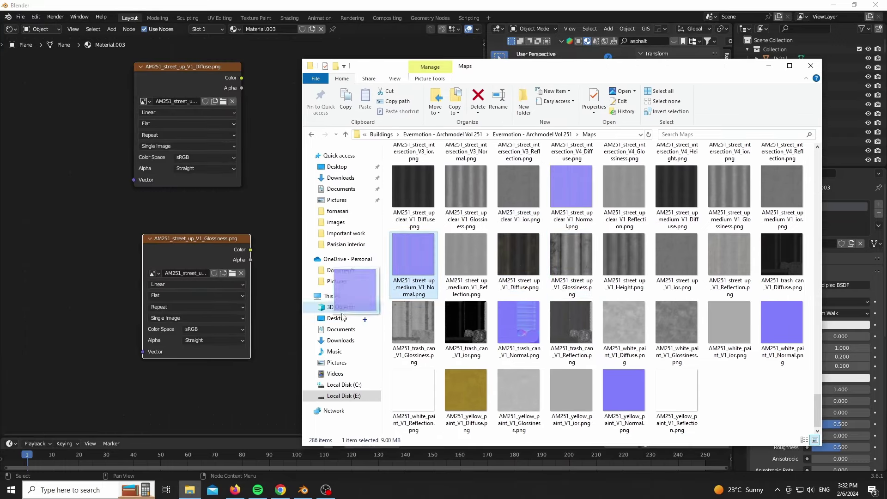
drag(417, 253, 171, 398)
Step: Connect the Diffuse image to Base Color and the Glossiness image to Roughness through an Invert Color node
drag(364, 152, 388, 135)
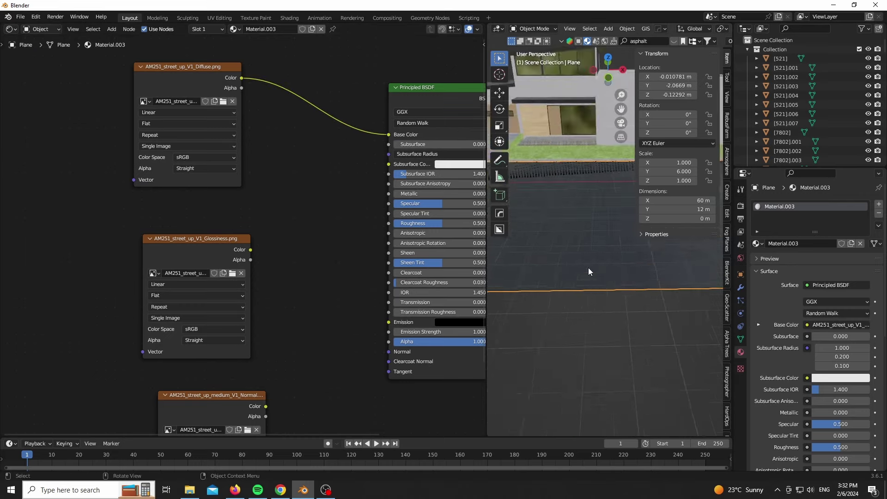
drag(385, 226, 388, 223)
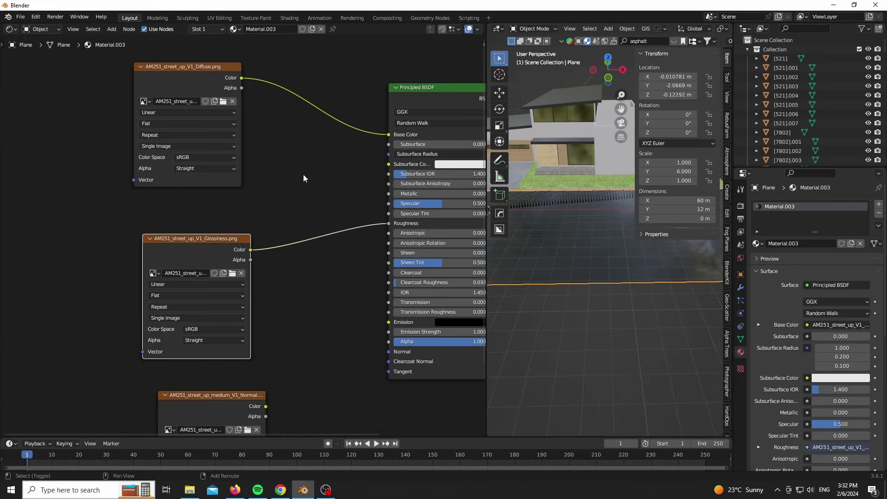
key(shift+a)
click(319, 190)
click(305, 240)
Step: Set the color space of the Glossiness and Normal images to Non-Color
middle_drag(298, 286, 184, 140)
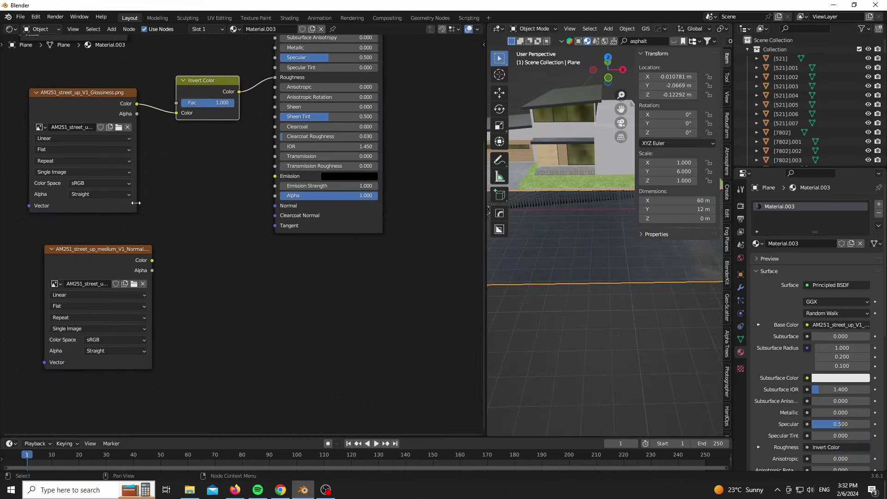
click(112, 185)
click(170, 254)
click(111, 341)
click(194, 414)
Step: Connect the Normal image to the shader's Normal input through a Normal Map node
drag(281, 210, 277, 206)
drag(101, 262, 2, 269)
key(shift+a)
click(219, 206)
text(b)
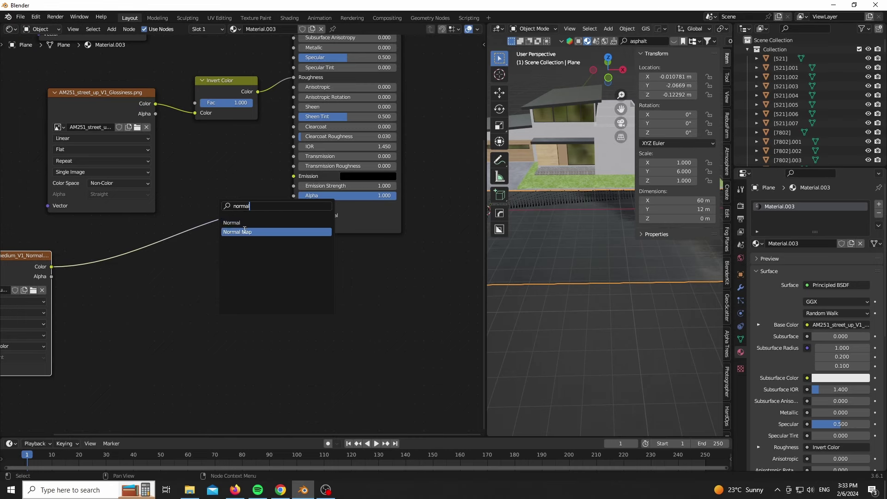
click(245, 230)
click(230, 257)
Step: Split the shader editor, turn the upper area into a UV editor and widen the 3D view in top view
scroll(590, 267, up, 4)
scroll(590, 298, down, 2)
middle_drag(60, 314, 124, 308)
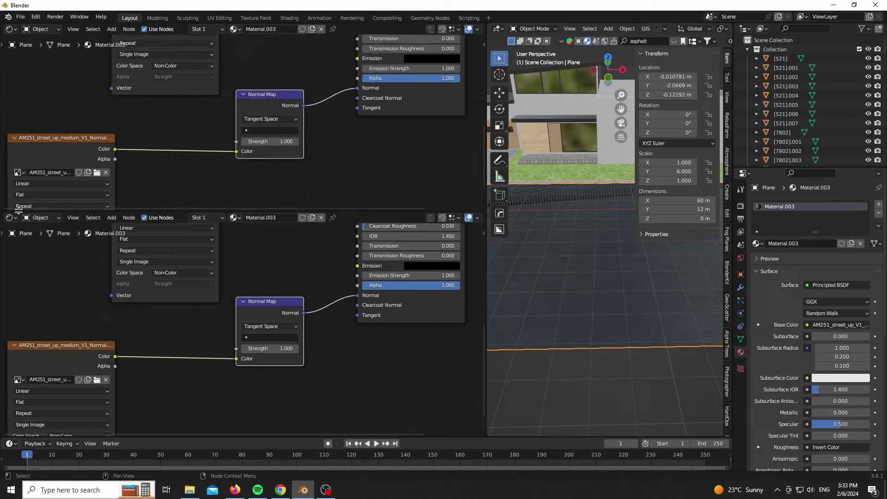
key(KP_7)
drag(486, 364, 292, 364)
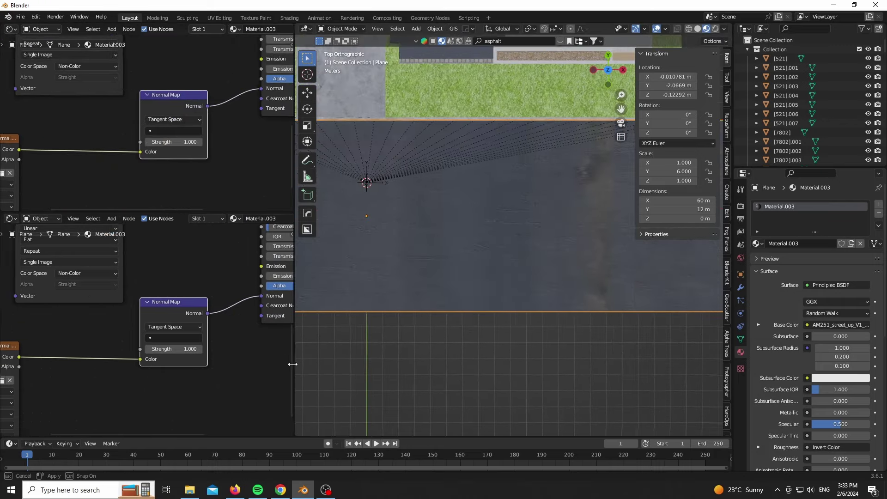
click(10, 29)
click(40, 74)
scroll(470, 272, down, 6)
Step: Apply the road plane's scale and unwrap its UVs
key(Tab)
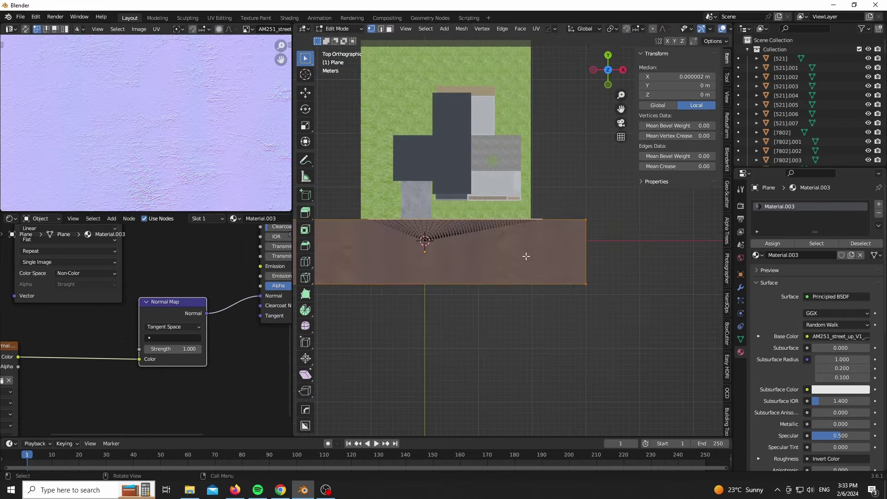
key(u)
click(487, 188)
key(Tab)
key(ctrl+a)
click(550, 267)
key(Tab)
key(u)
click(554, 186)
Step: Rotate the road's UVs by 45° and 90°, scale them by 5, and fine-tune their size by eye
scroll(135, 133, down, 4)
text(r45)
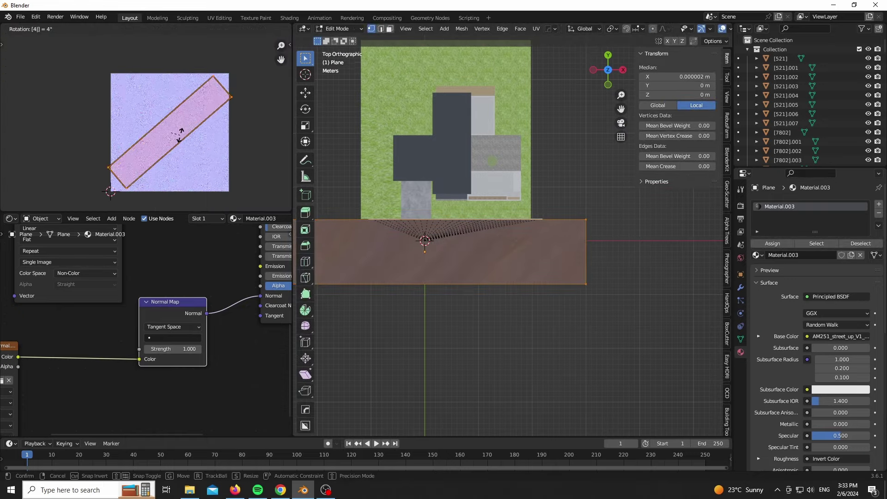
key(Return)
text(r90)
key(Return)
text(s5)
key(Return)
key(s)
click(252, 146)
key(Tab)
Step: Add a centred lengthwise loop cut to the road plane and raise it about 0.07 m along Z
middle_drag(404, 274, 314, 290)
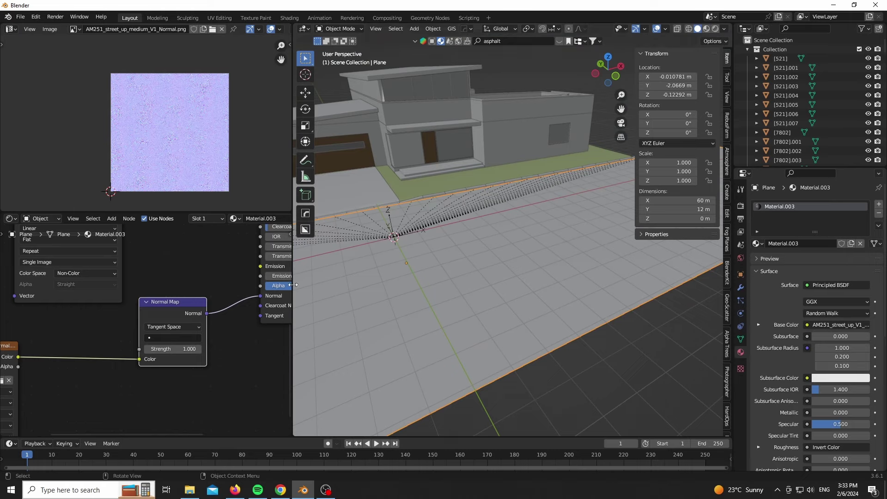
drag(293, 285, 97, 285)
key(Tab)
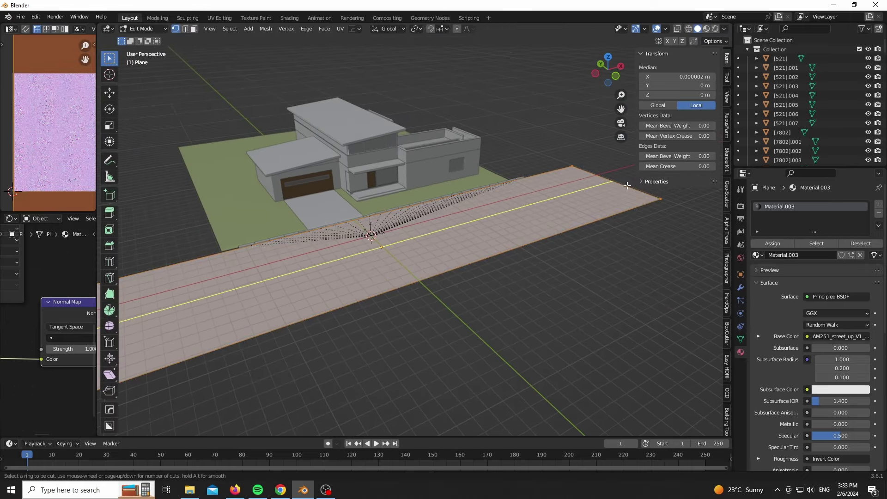
click(628, 184)
right_click(627, 184)
key(g)
key(z)
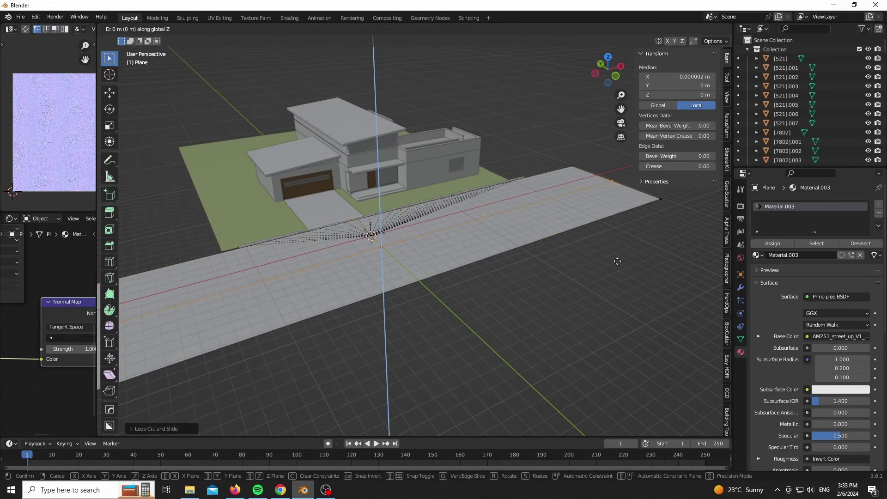
click(620, 248)
Step: Bevel the road's raised centre edge to form a gentle crown, and check it in front view
scroll(577, 267, up, 3)
key(ctrl+b)
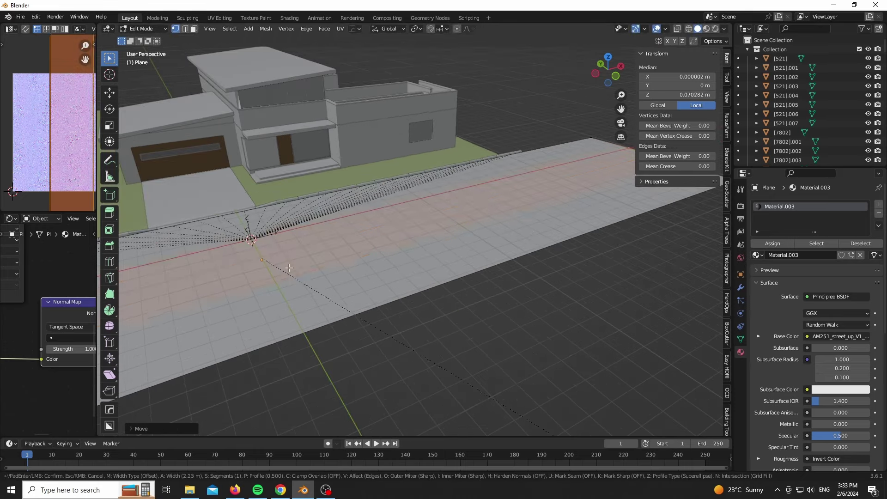
click(682, 376)
key(KP_1)
scroll(400, 206, up, 12)
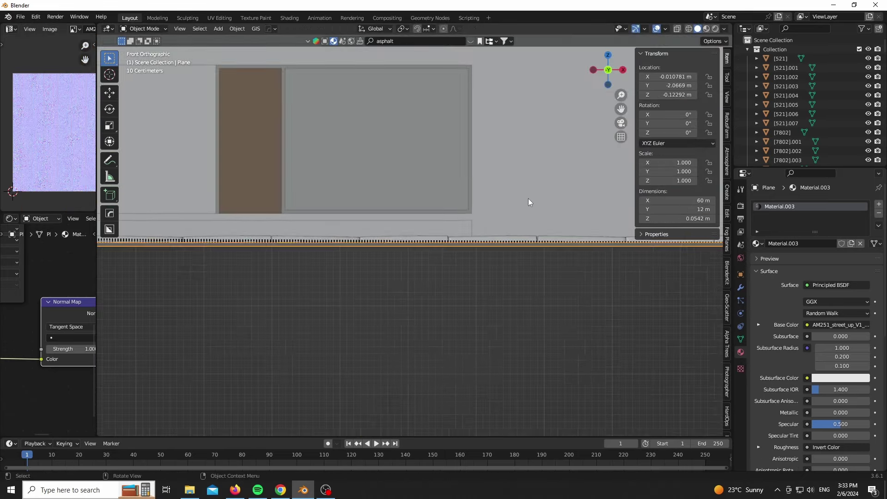
Step: Add a camera at the world origin, set its focal length to 24 mm and look through it
key(KP_7)
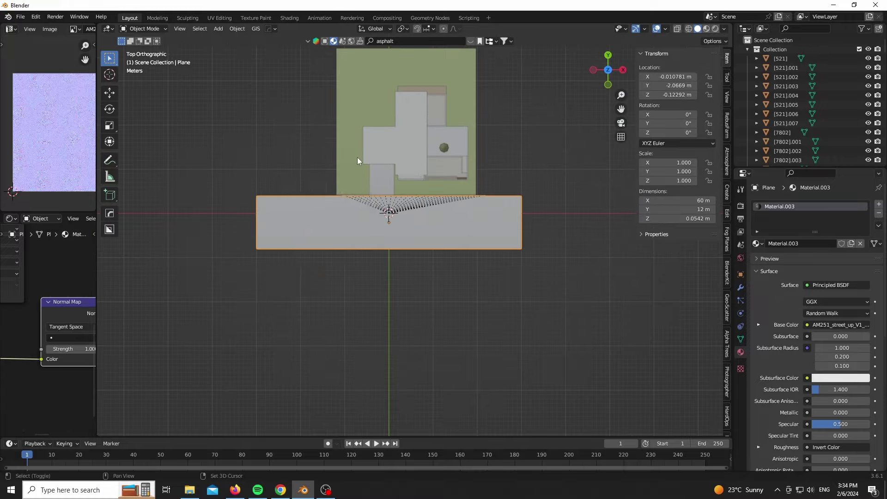
key(shift+a)
mouse_move(308, 295)
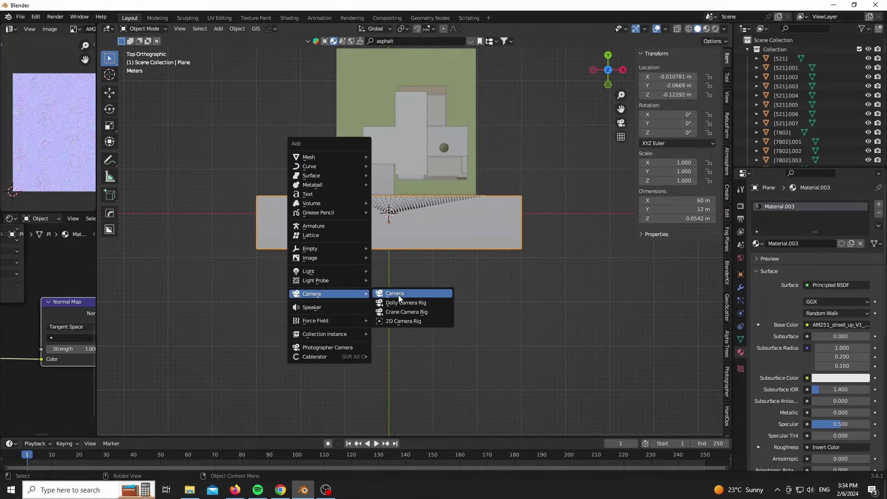
click(398, 294)
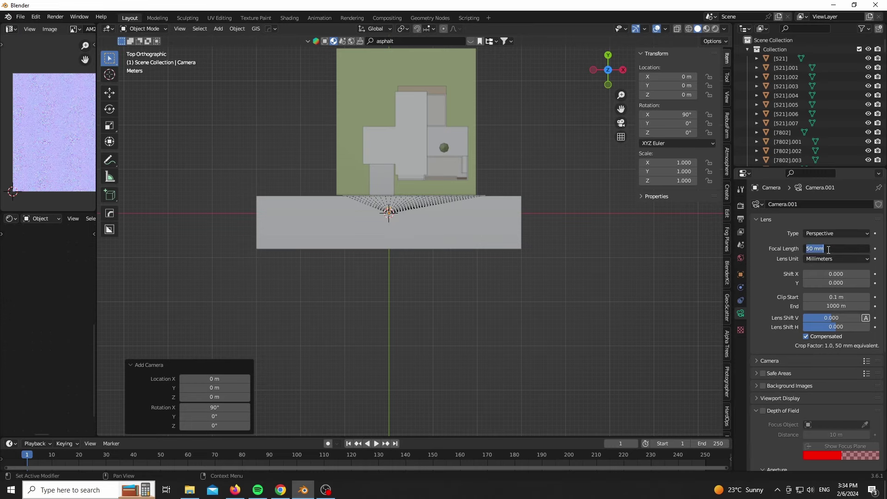
key(KP_0)
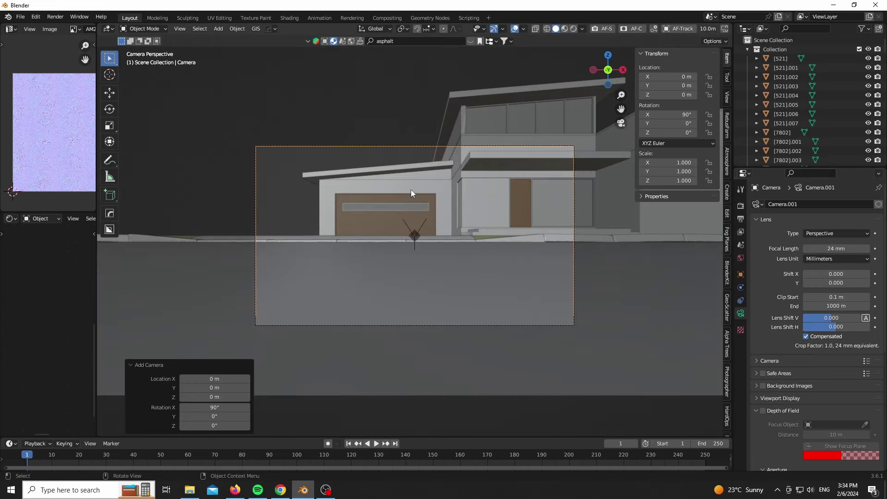
Step: Raise the camera by 1.4 m along Z after a small freehand height adjustment
key(g)
key(z)
click(411, 179)
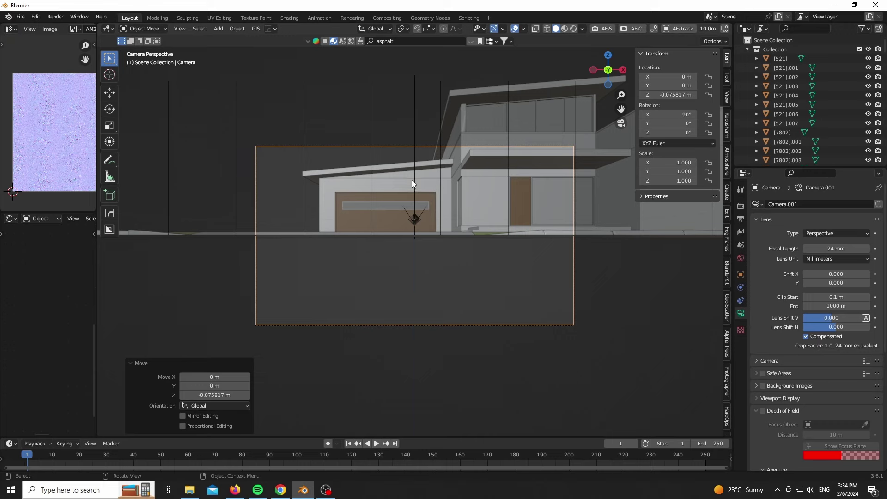
text(gz1.4)
key(Return)
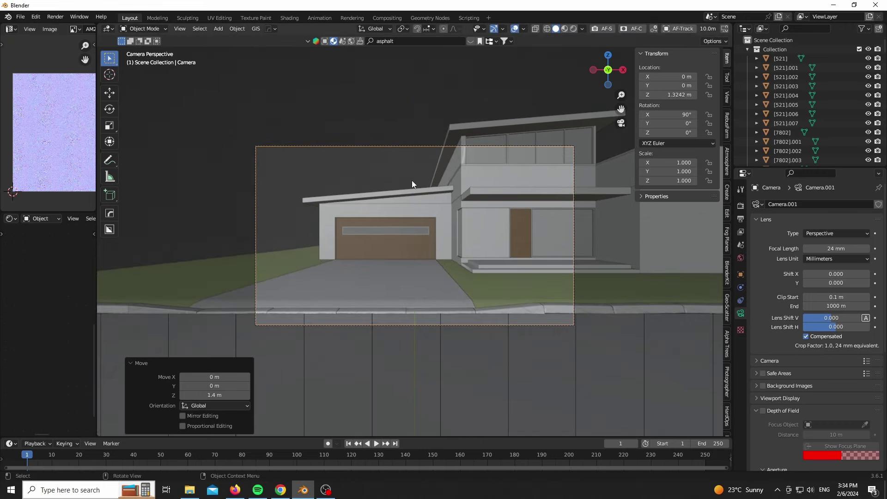
Step: Move the camera back about 13.2 m along Y and about 4.5 m along X to frame the whole house front
scroll(411, 180, down, 5)
key(g)
key(y)
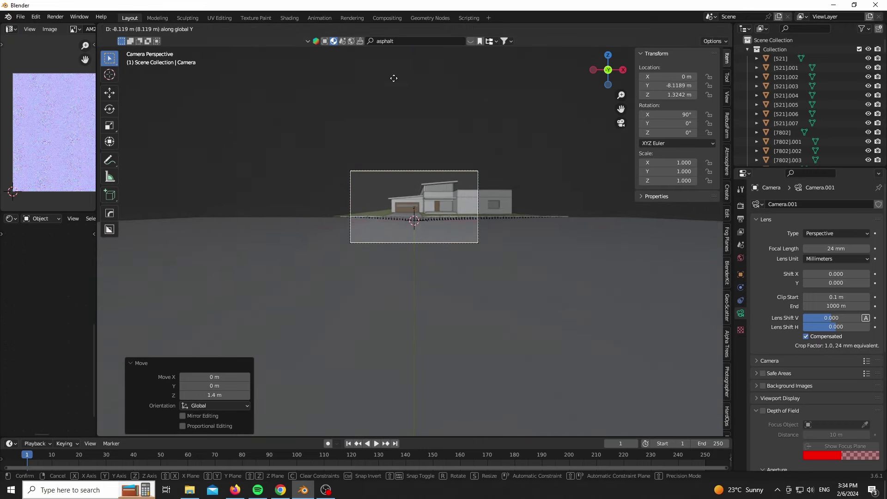
click(419, 260)
key(g)
key(x)
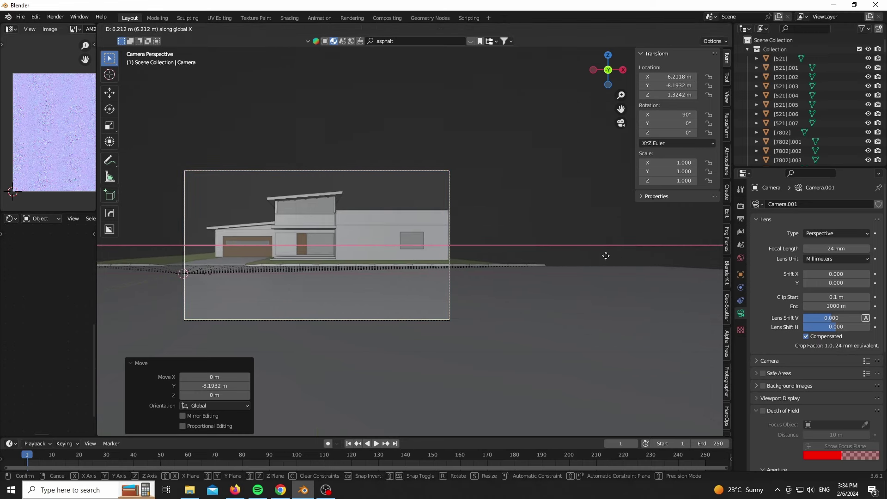
click(554, 264)
key(g)
key(y)
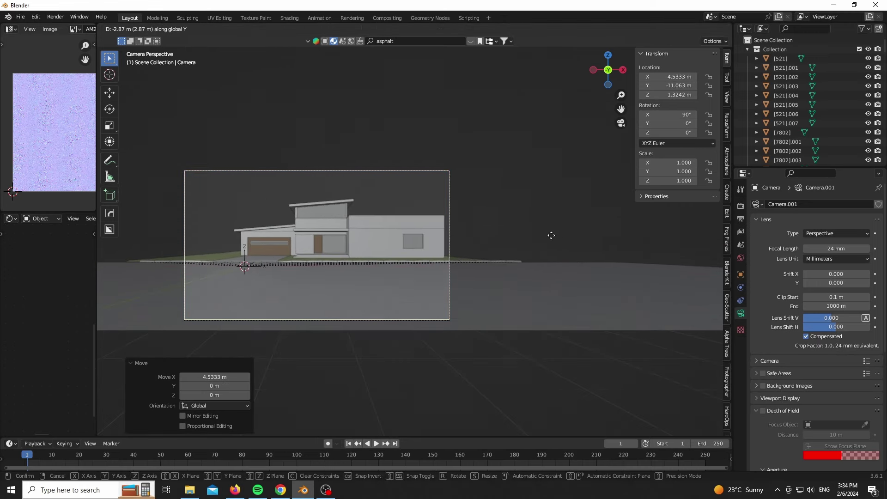
click(543, 168)
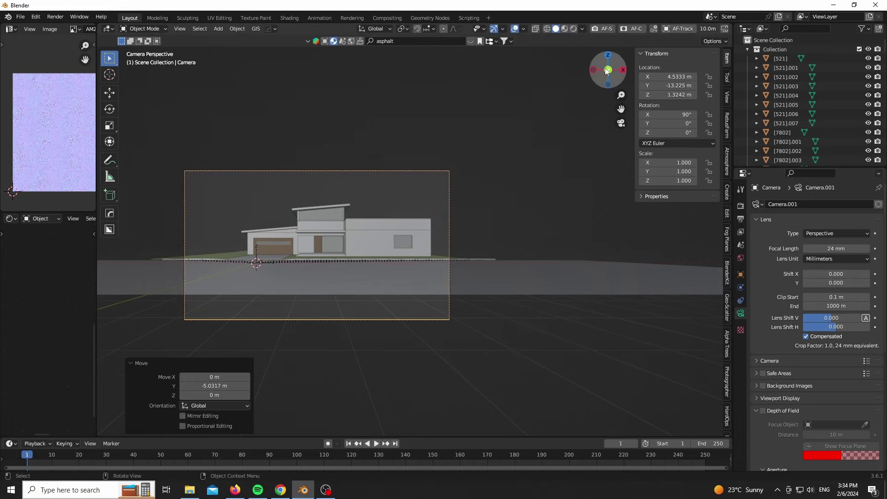
Step: Select a run of curb pieces along the lawn and duplicate them about 12.1 m along negative Y to the road's opposite side
drag(608, 69, 584, 116)
scroll(420, 267, down, 3)
click(426, 250)
scroll(487, 170, up, 2)
scroll(278, 279, up, 7)
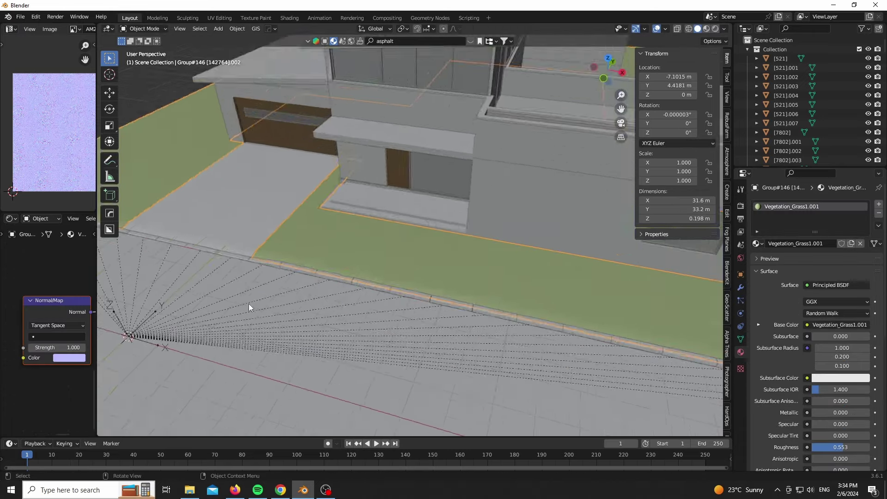
click(320, 247)
scroll(356, 243, down, 4)
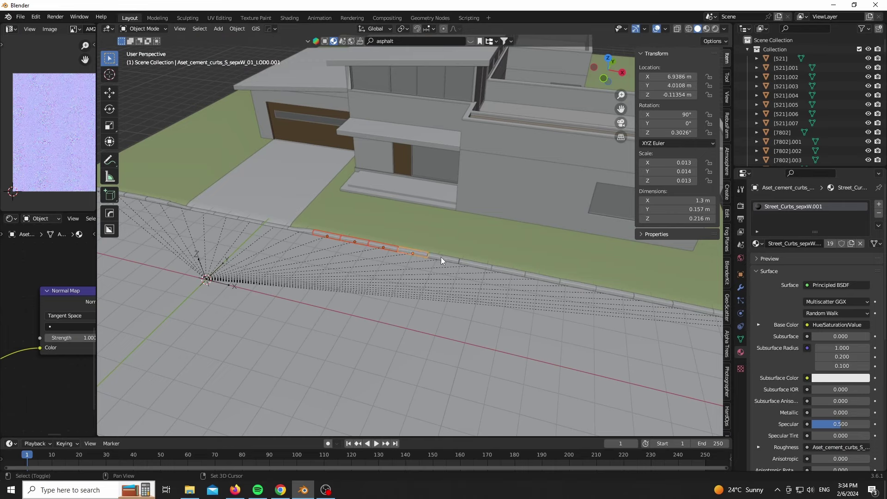
scroll(519, 262, down, 4)
key(shift+d)
key(y)
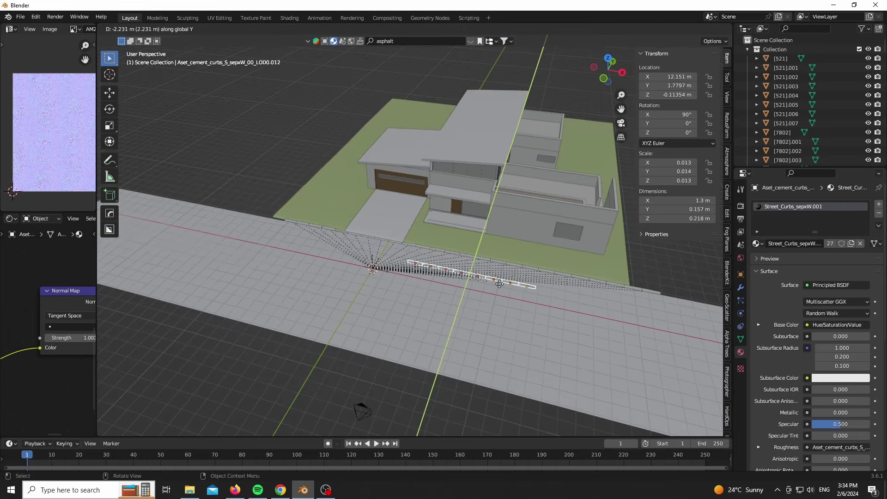
click(474, 375)
Step: Adjust the heights of the duplicated curb pieces and the road plane along Z so the curb meets the road's edge
scroll(474, 375, up, 10)
drag(608, 72, 510, 21)
key(g)
key(z)
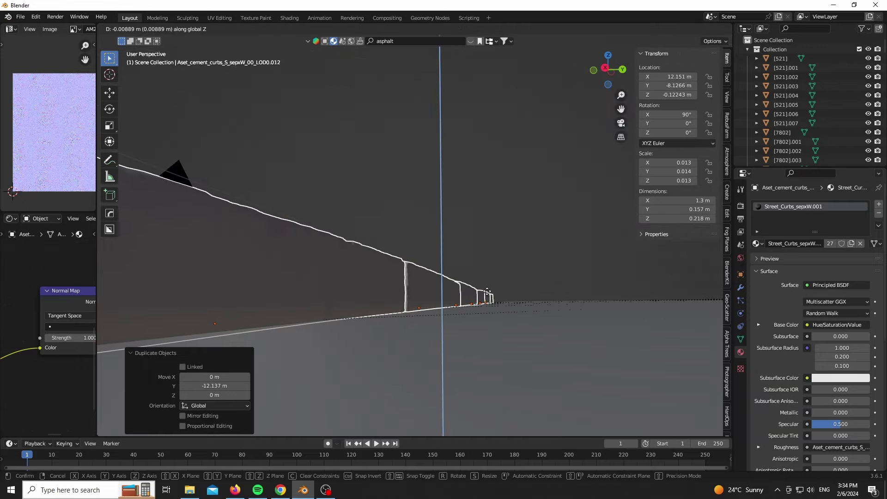
click(489, 297)
click(524, 327)
key(g)
key(z)
click(525, 313)
Step: Select the duplicated curb pieces and shift them about 3 m along negative X within the camera view
middle_drag(526, 312, 467, 283)
shift+drag(546, 298, 107, 221)
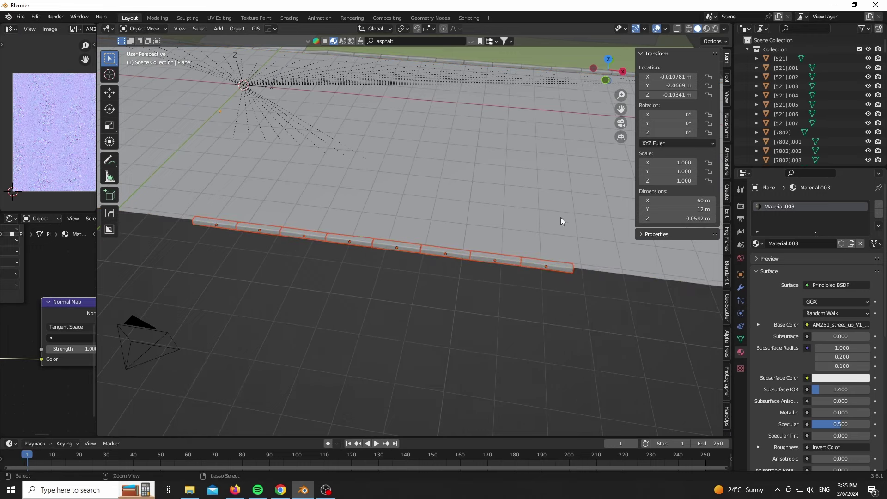
key(KP_0)
key(g)
key(x)
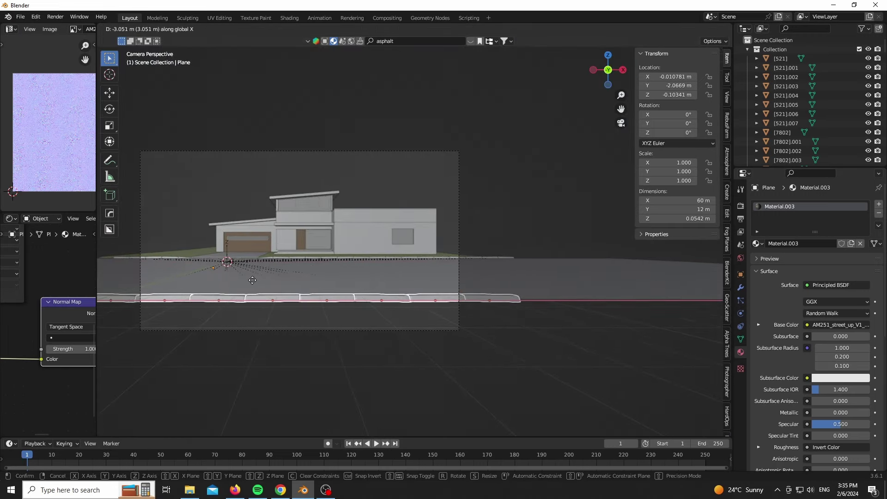
click(251, 280)
Step: Duplicate the lawn mesh's back edge about 45 m along negative Y, across the road, and scale it to 0.52 along X
middle_drag(585, 131, 521, 177)
shift+middle_drag(521, 178, 226, 295)
scroll(232, 247, down, 6)
click(513, 181)
key(Tab)
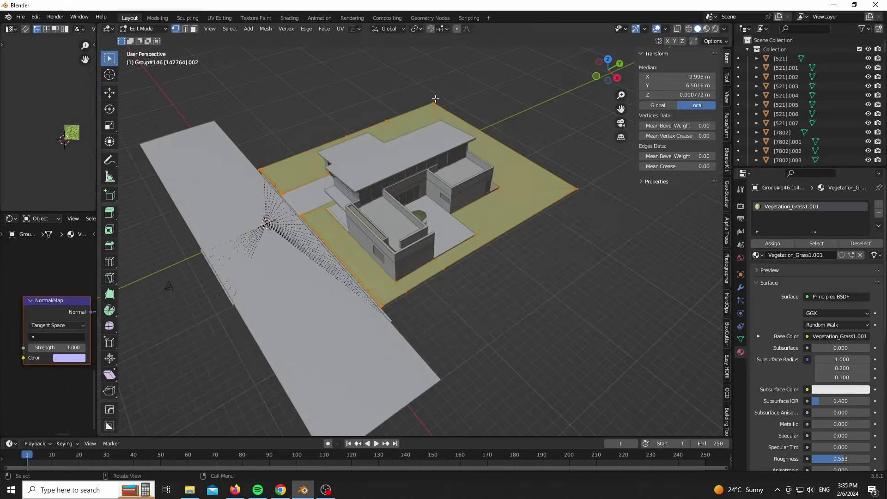
click(434, 102)
shift+click(577, 188)
key(g)
key(y)
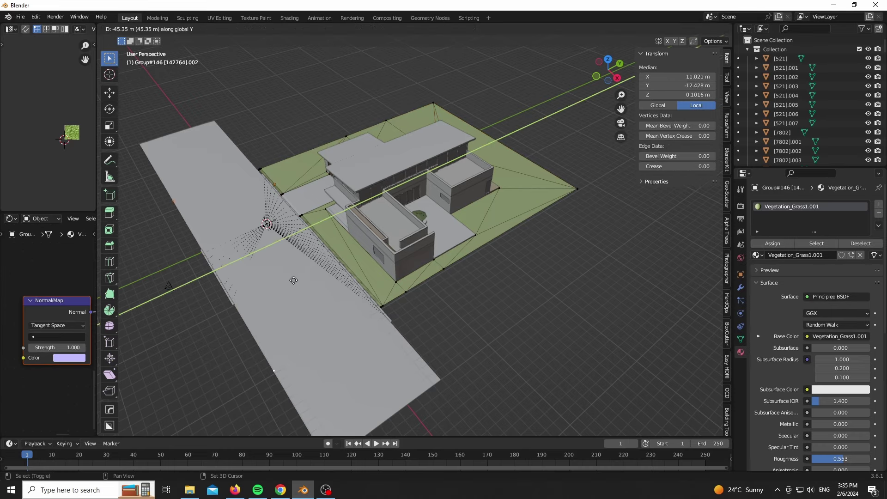
click(275, 290)
key(s)
key(y)
click(294, 261)
Step: Extrude the duplicated lawn edge about 5 m along negative Y into a grass strip, and check it through the camera
key(g)
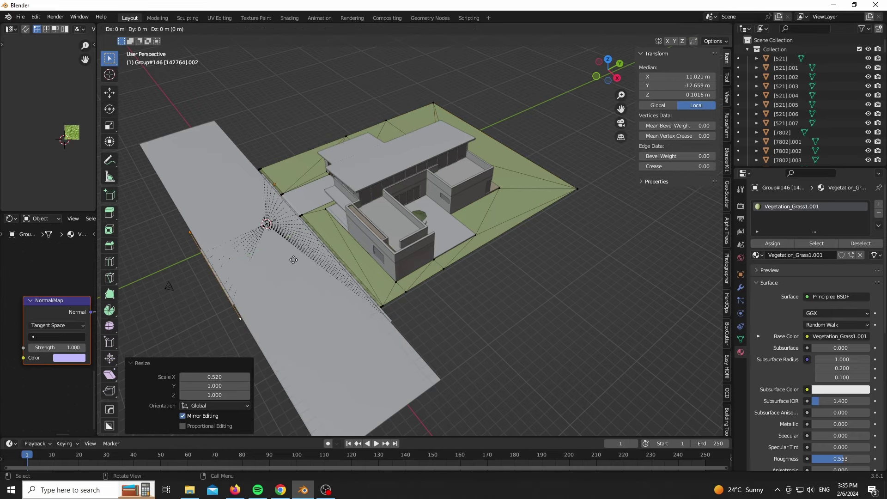
key(y)
click(245, 279)
key(Tab)
key(KP_0)
scroll(478, 280, up, 5)
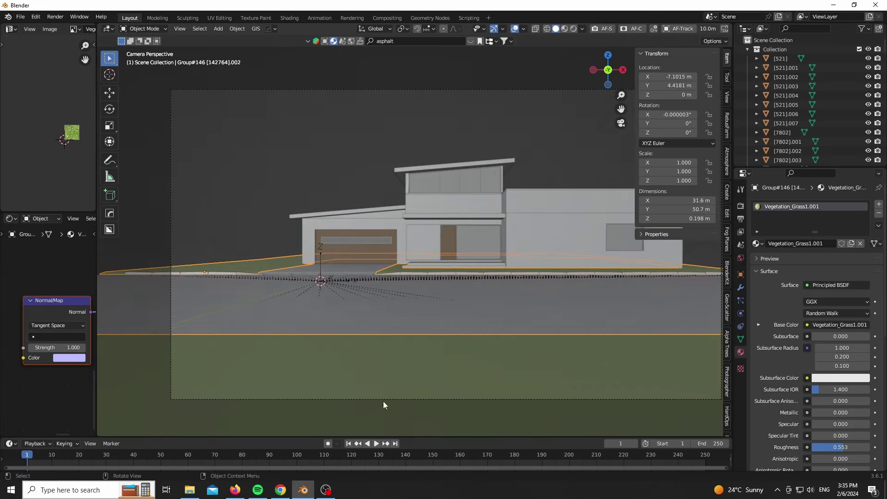
Step: Switch the viewport to rendered shading, limit rendering to a region around the camera frame, and hide the overlays
key(z)
click(375, 344)
scroll(324, 230, down, 1)
key(ctrl+b)
drag(180, 124, 637, 390)
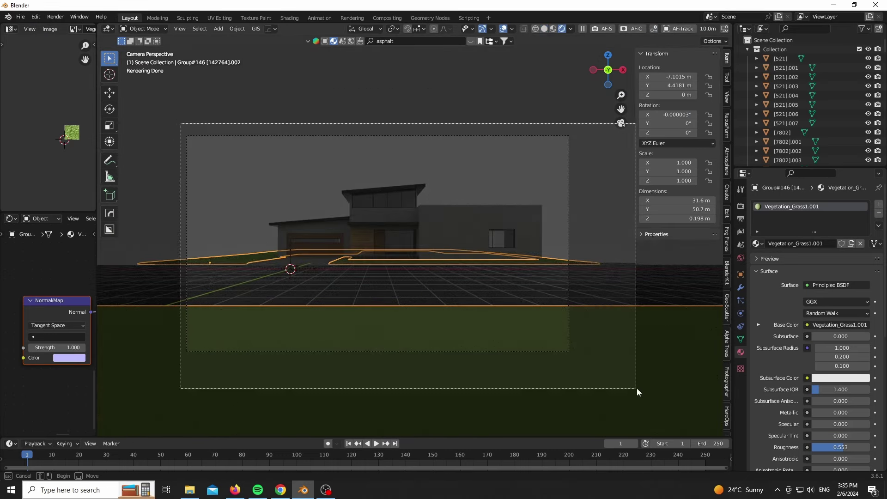
click(504, 29)
scroll(415, 251, up, 2)
Step: Bring up the World settings and enlarge the node editor to work on the World shader
click(741, 258)
click(806, 262)
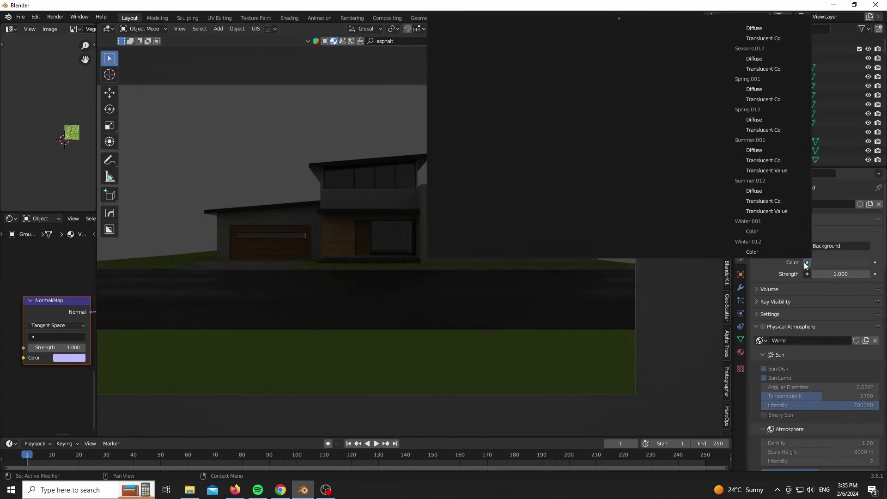
click(807, 262)
drag(97, 263, 305, 259)
click(42, 239)
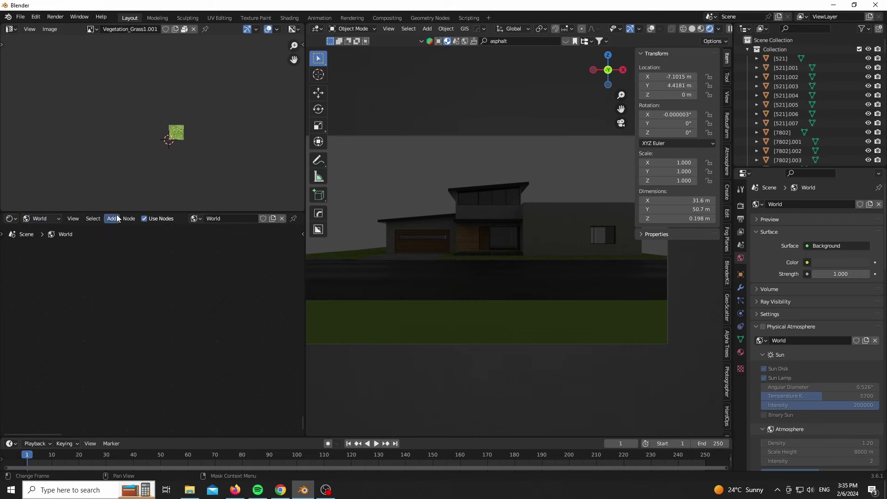
drag(111, 212, 111, 79)
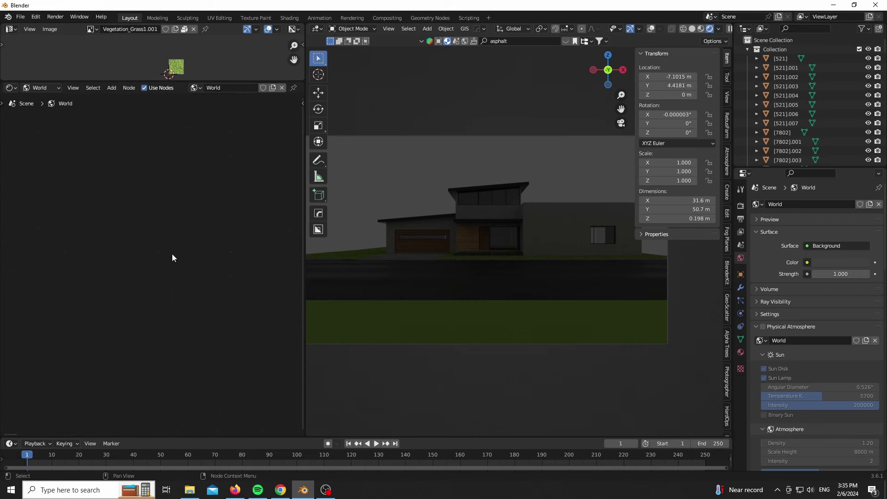
Step: Add a Sky Texture node and connect its colour to the World Background node's Color input
text(sk)
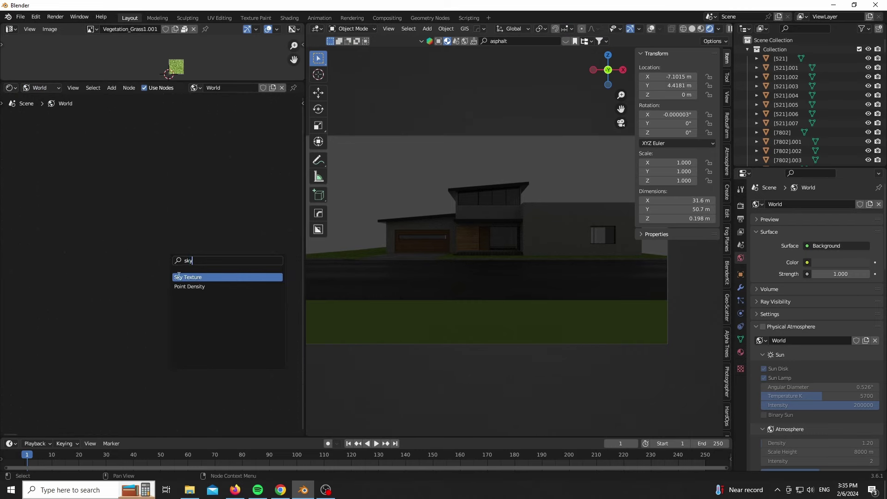
text(y)
click(179, 277)
click(129, 195)
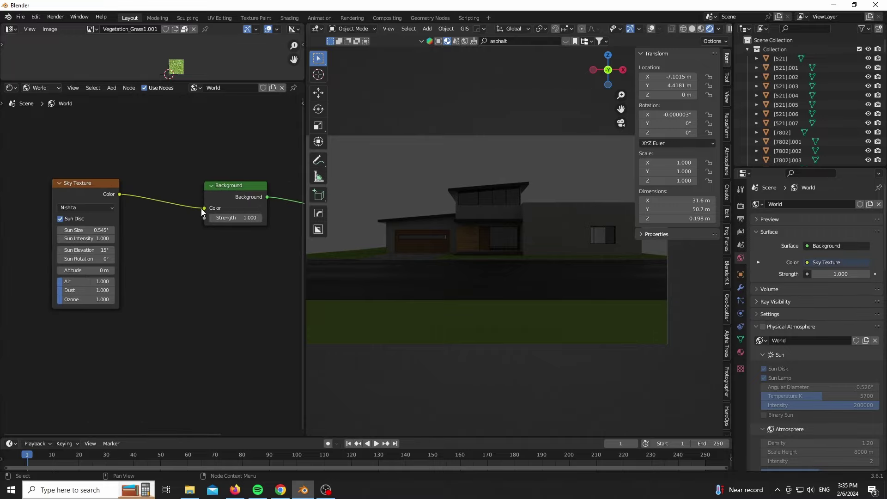
drag(303, 281, 182, 282)
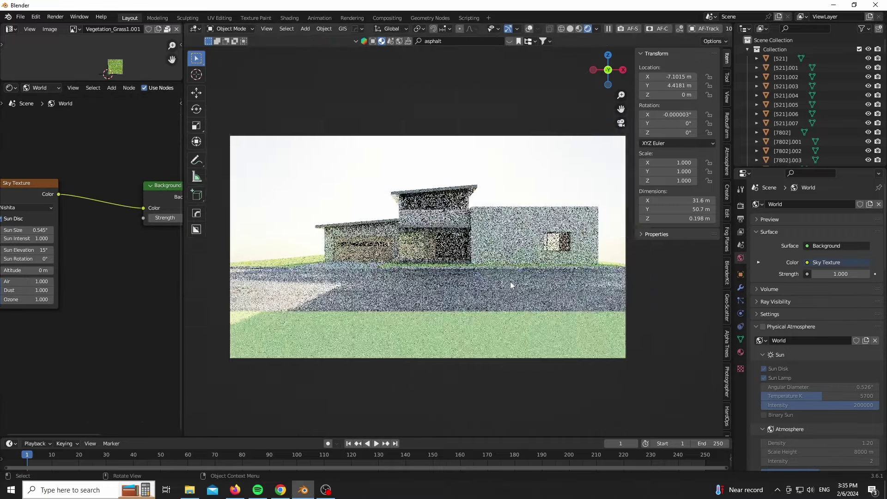
Step: Set the Sky Texture's altitude to 3000 m and its ozone to 4
scroll(511, 285, up, 1)
middle_drag(33, 370, 99, 373)
scroll(99, 370, up, 2)
middle_drag(96, 343, 79, 379)
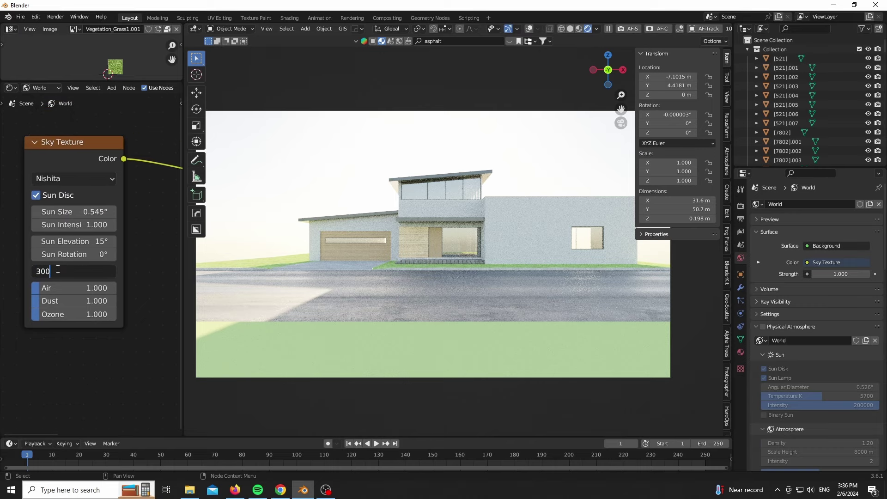
click(57, 270)
text(3000)
key(Return)
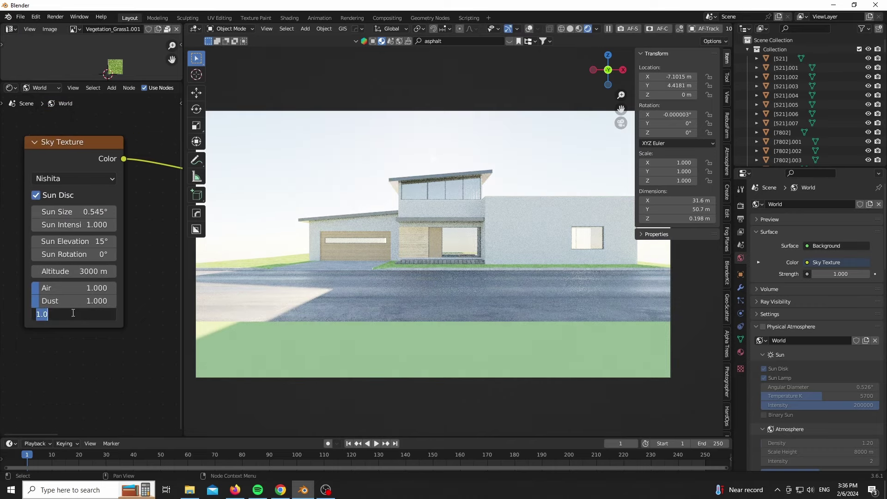
key(Return)
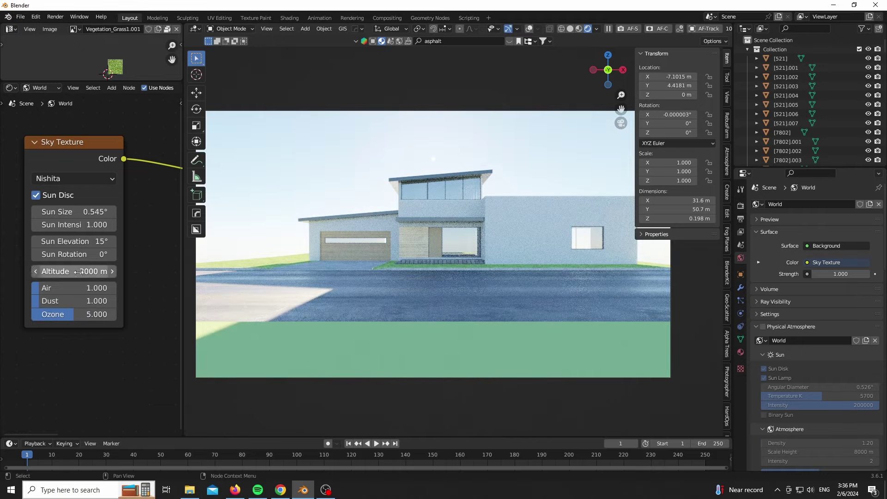
key(Return)
Step: Set the sky's sun elevation to 26° and its sun rotation to 121°
click(75, 244)
text(26)
key(Return)
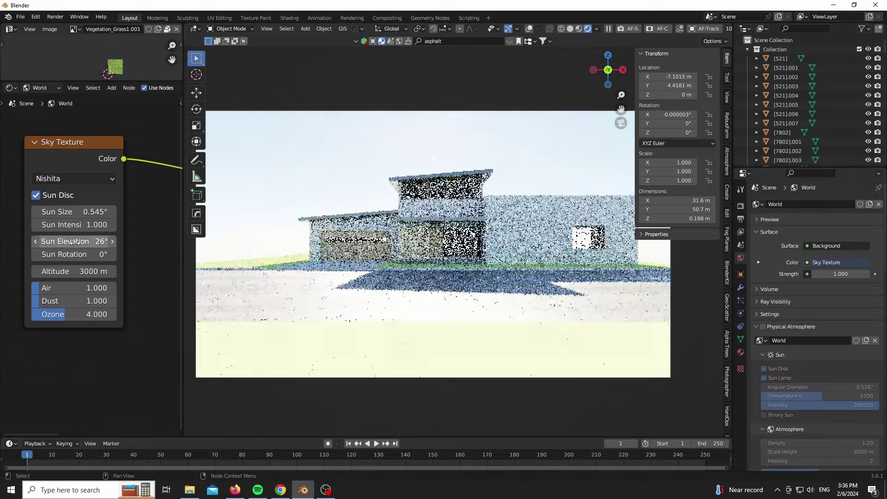
drag(74, 255, 130, 254)
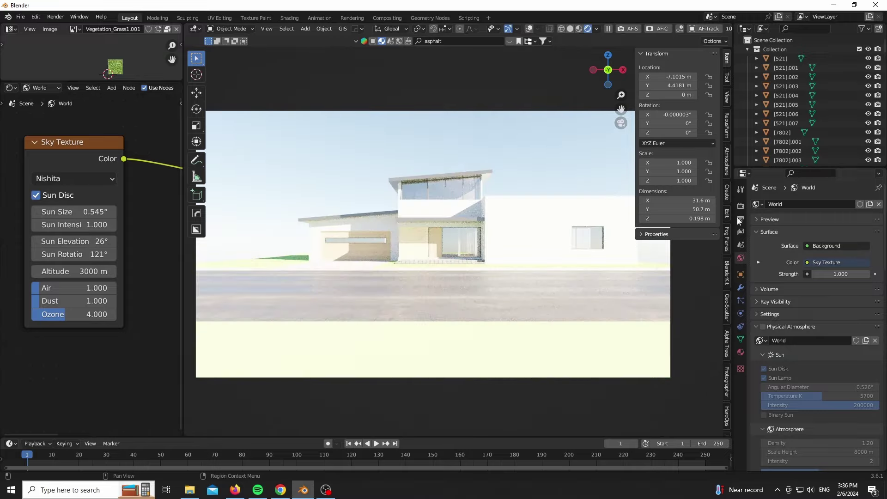
Step: Set the render's colour management view transform to AgX
click(741, 206)
click(757, 253)
drag(884, 231, 884, 300)
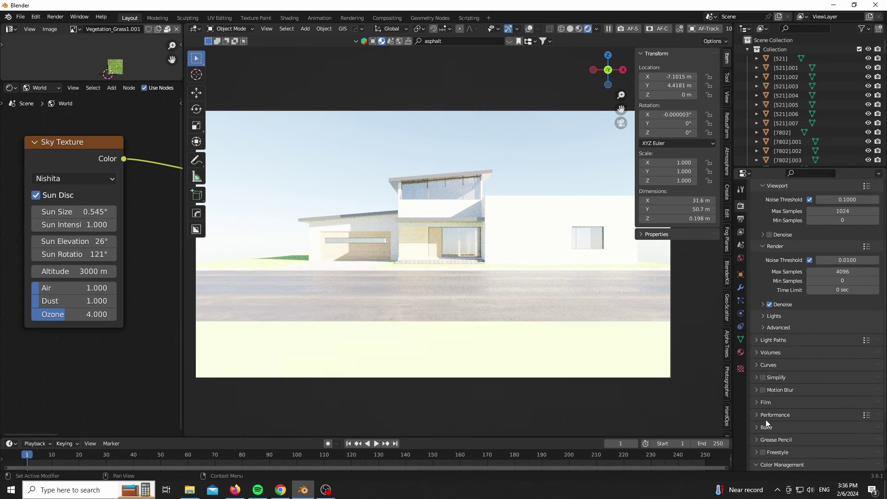
click(780, 463)
scroll(766, 421, down, 5)
click(827, 394)
click(827, 394)
click(825, 405)
click(824, 386)
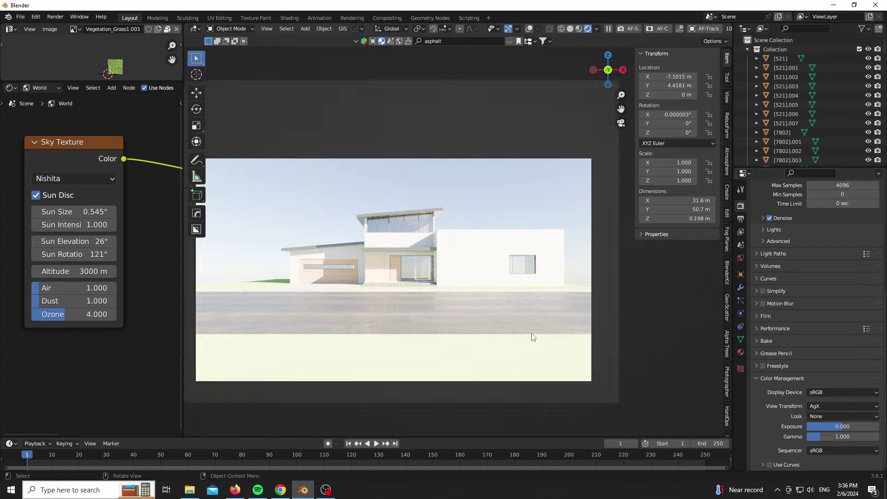
scroll(530, 336, up, 6)
scroll(461, 260, down, 3)
key(g)
key(z)
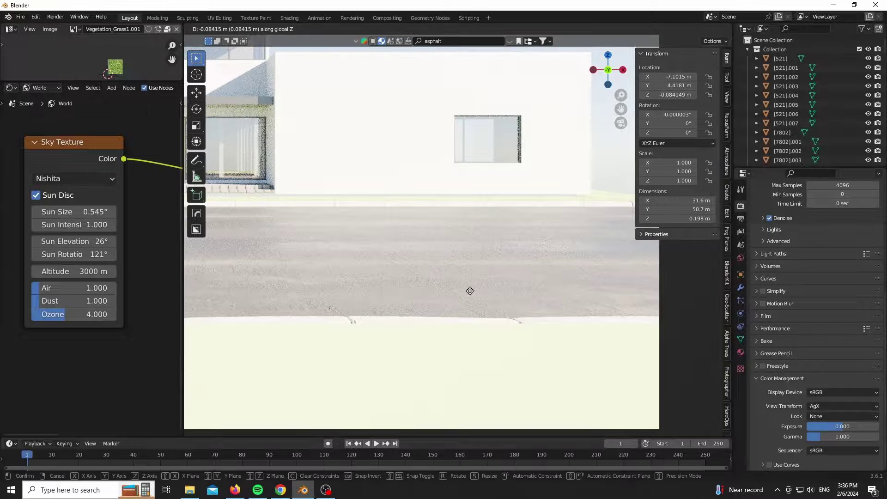
right_click(471, 295)
Step: Select the linked faces of the near-side grass strip and lower them about 0.086 m along Z, checking the curb in camera view
key(Tab)
key(alt+a)
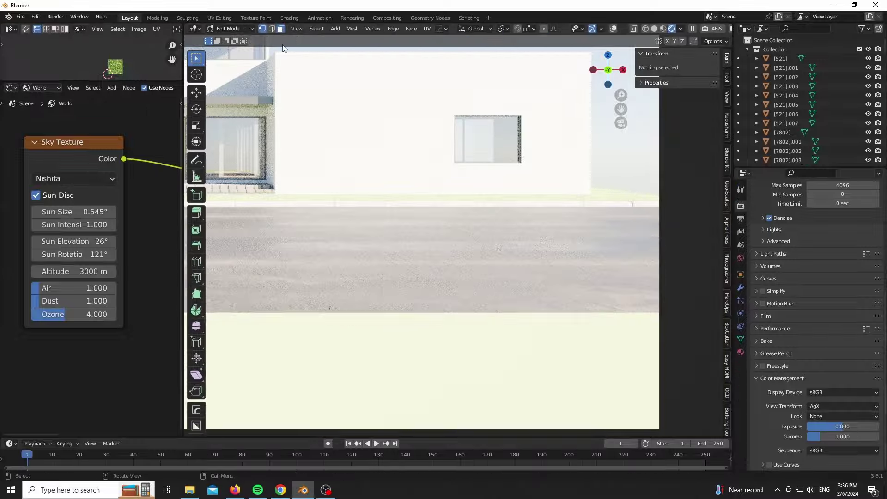
click(301, 112)
key(ctrl+l)
key(g)
key(z)
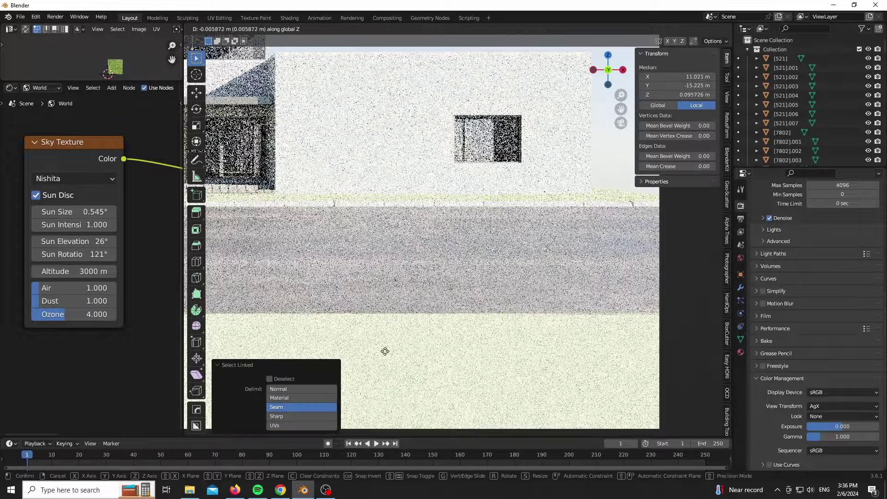
click(399, 167)
scroll(491, 229, down, 6)
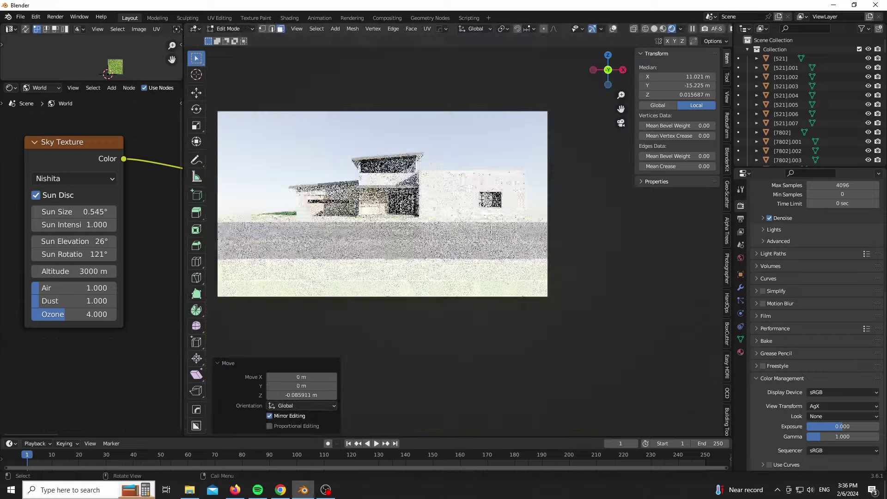
scroll(435, 277, up, 8)
scroll(452, 261, down, 5)
scroll(550, 310, down, 2)
key(Tab)
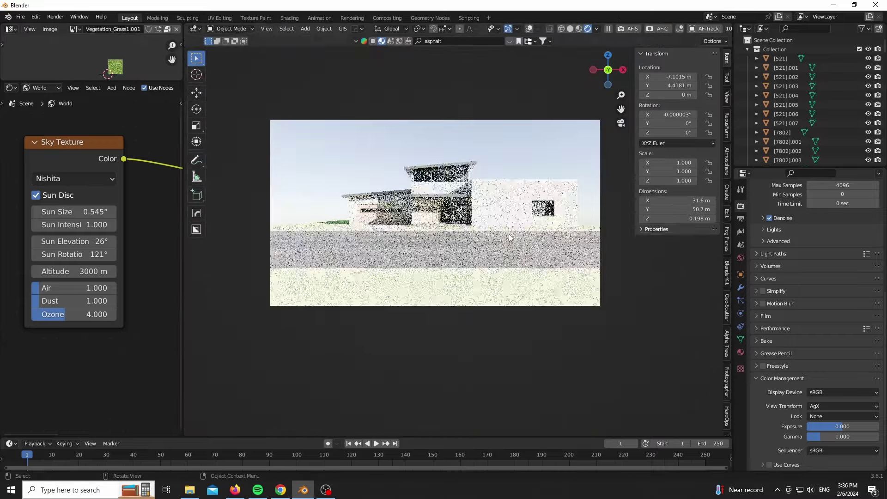
Step: Switch the render's view transform to False Color and set the exposure to -2
click(825, 404)
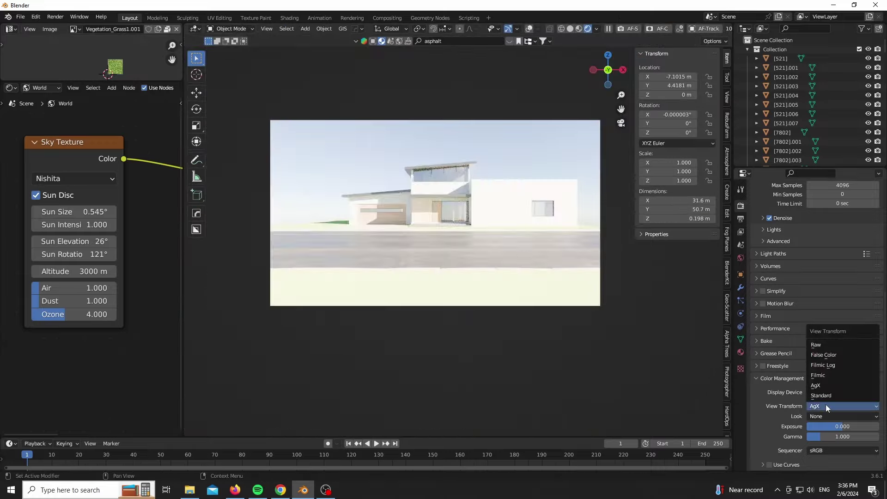
click(822, 358)
scroll(442, 306, up, 1)
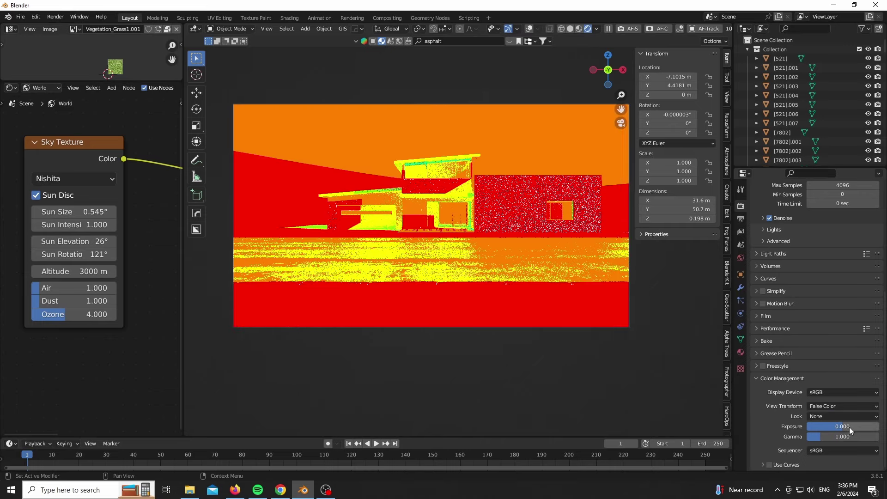
drag(849, 426, 815, 426)
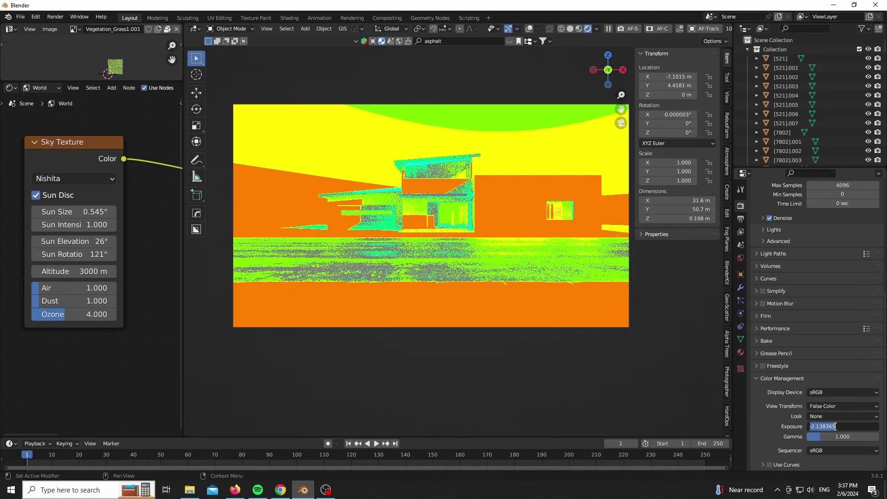
key(Return)
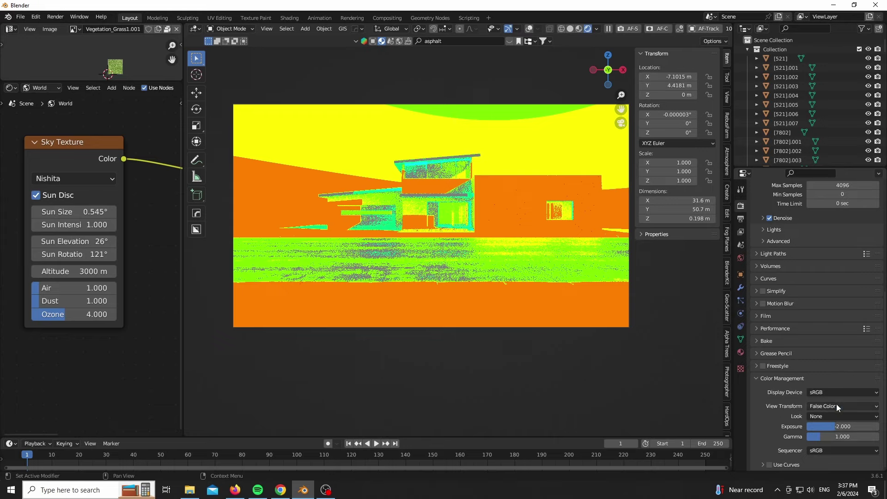
Step: Set the view transform back to AgX and widen the 3D viewport
click(836, 403)
click(815, 385)
scroll(413, 238, up, 1)
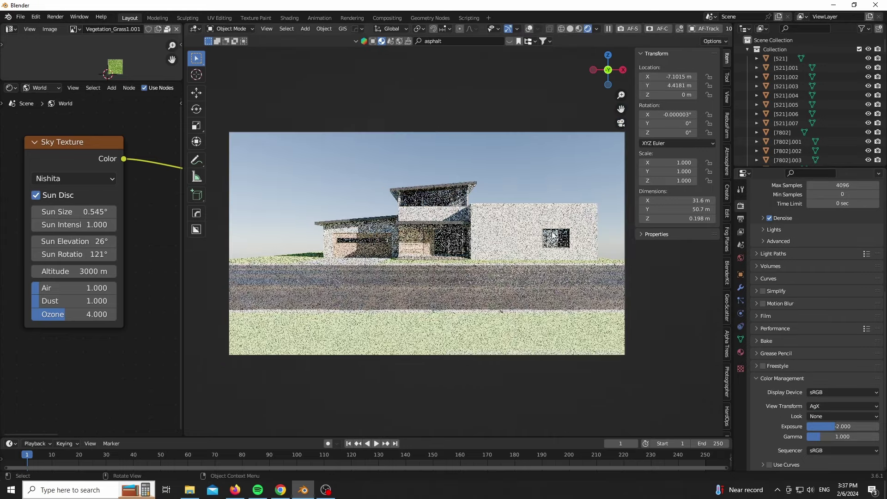
drag(181, 139, 41, 139)
scroll(780, 104, down, 2)
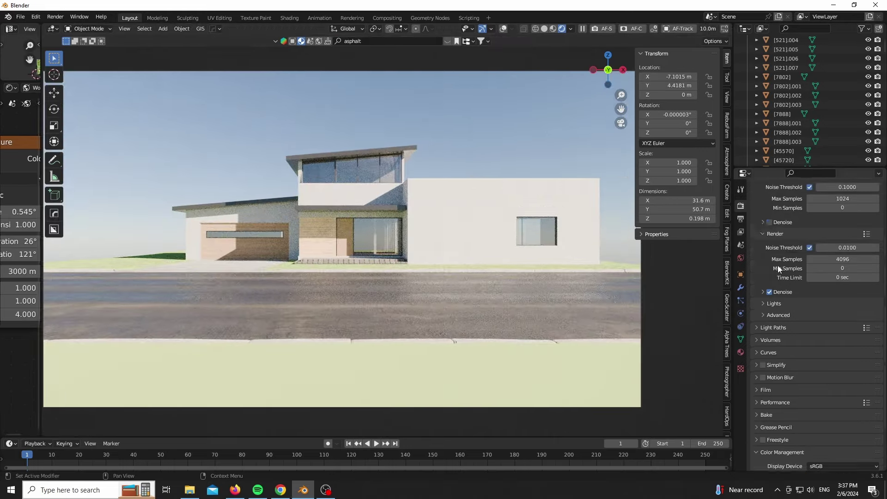
Step: Enable viewport denoising in Cycles and shift the camera along the global X axis to reframe the house
scroll(779, 269, up, 5)
scroll(326, 198, down, 2)
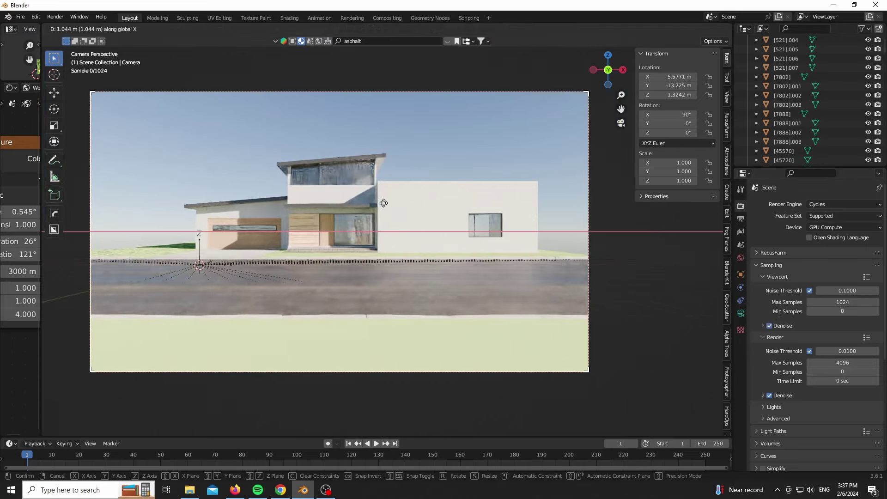
click(489, 205)
Step: Show the scene in solid shading from an angled view and assign the lawn object as the Geo-Scatter emitter
middle_drag(488, 206, 241, 309)
key(z)
click(726, 213)
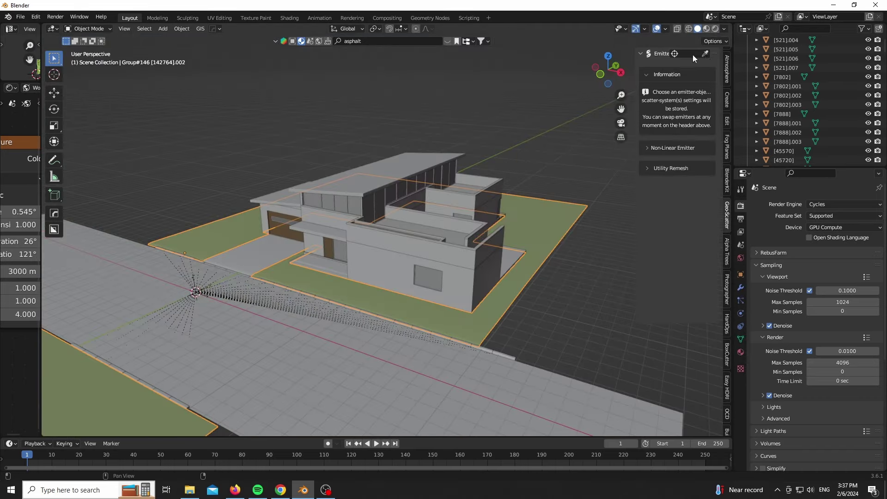
click(543, 223)
Step: Open the Geo-Scatter biome library and widen its window
scroll(681, 237, down, 11)
scroll(665, 277, up, 3)
click(650, 154)
click(670, 177)
click(670, 176)
drag(218, 173, 330, 179)
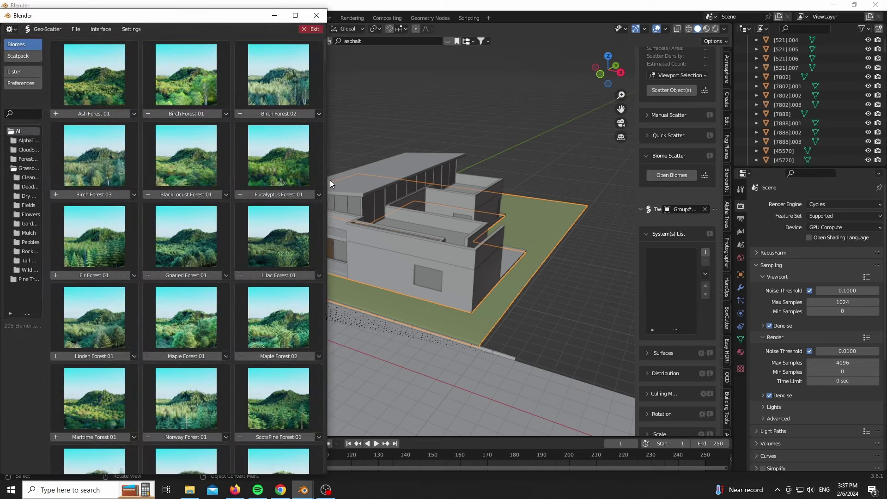
Step: Scatter the Grass Golf 06 biome from the clean grass collection onto the lawn and minimise the biome library
click(29, 178)
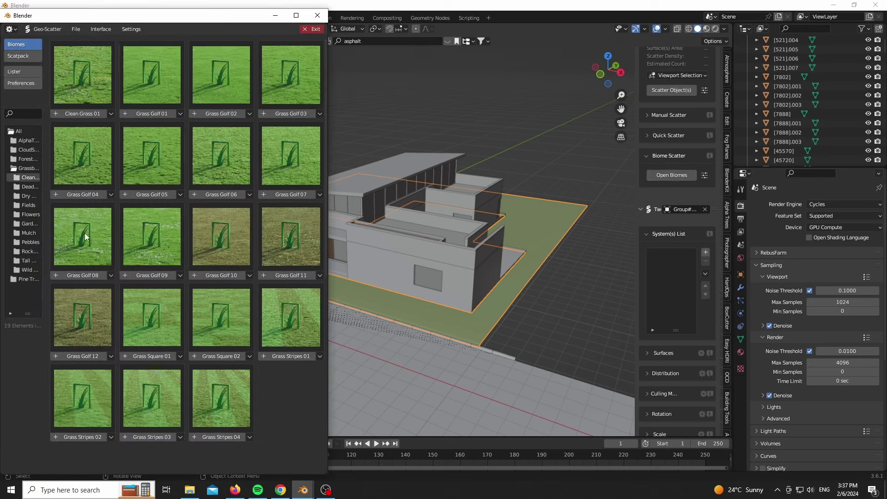
mouse_move(208, 197)
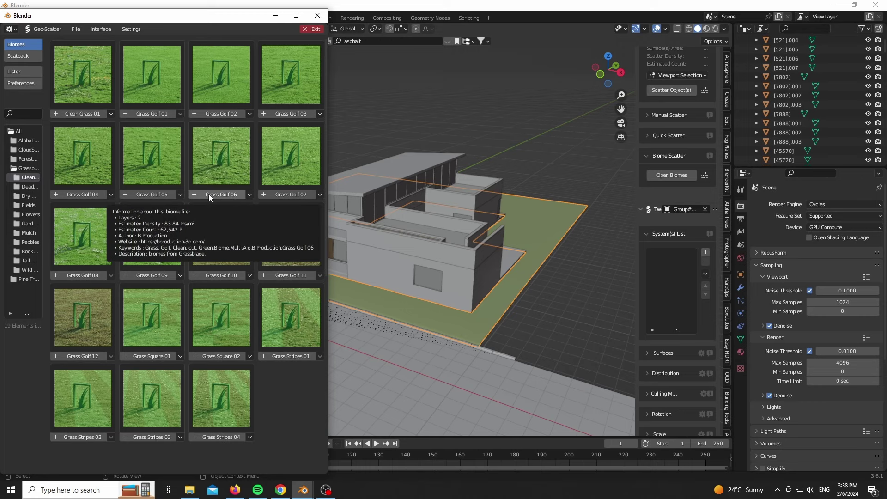
mouse_move(278, 195)
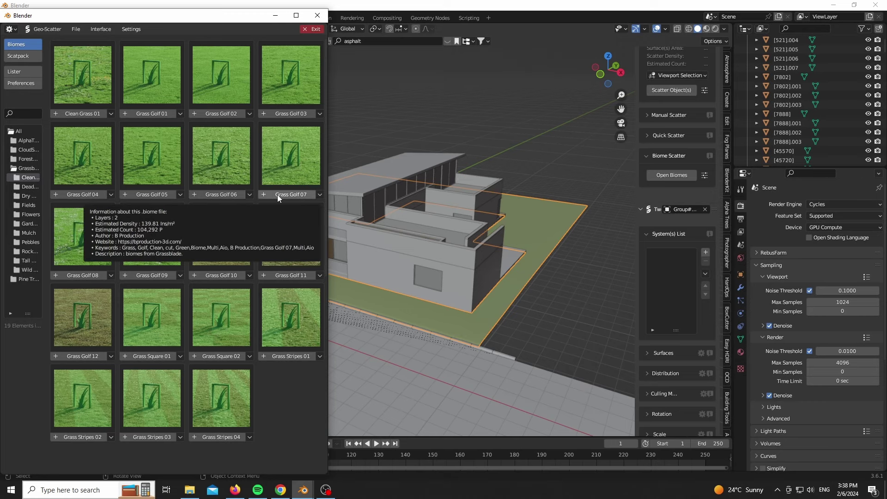
click(215, 192)
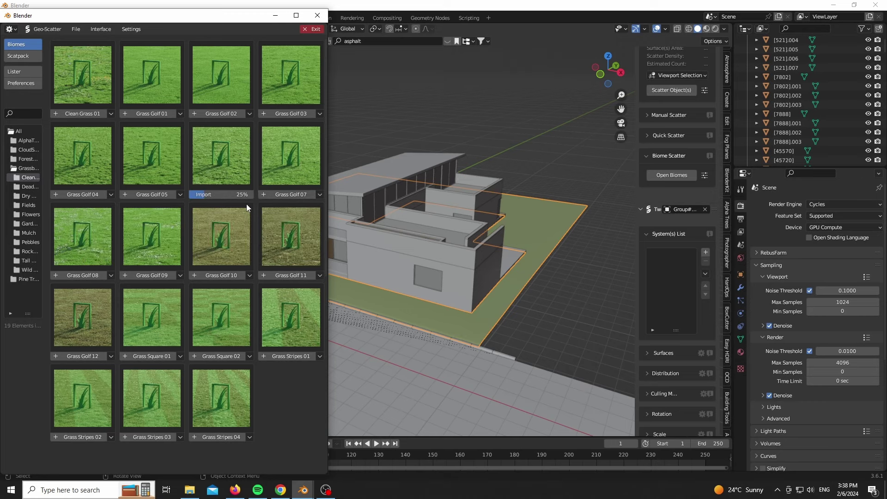
click(274, 18)
Step: Examine the scattered grass on the near-side strip from the camera and from above, in and out of Edit Mode
key(KP_0)
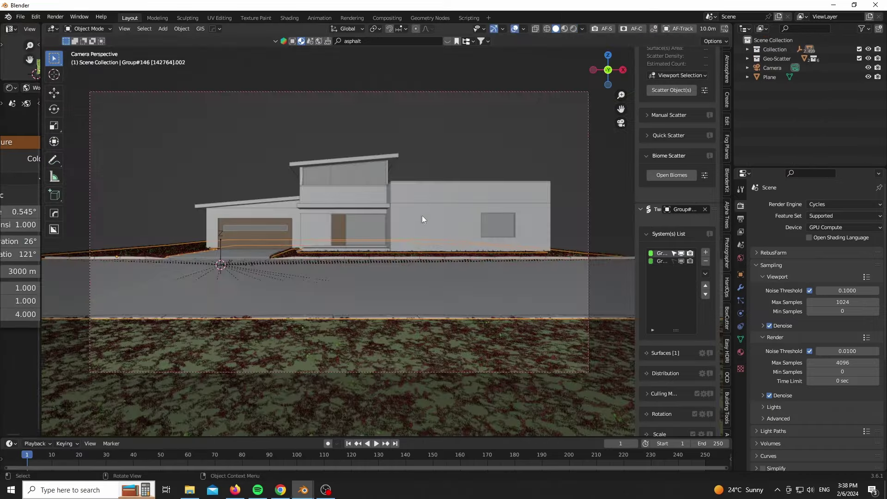
scroll(382, 358, up, 9)
key(Tab)
scroll(348, 315, down, 6)
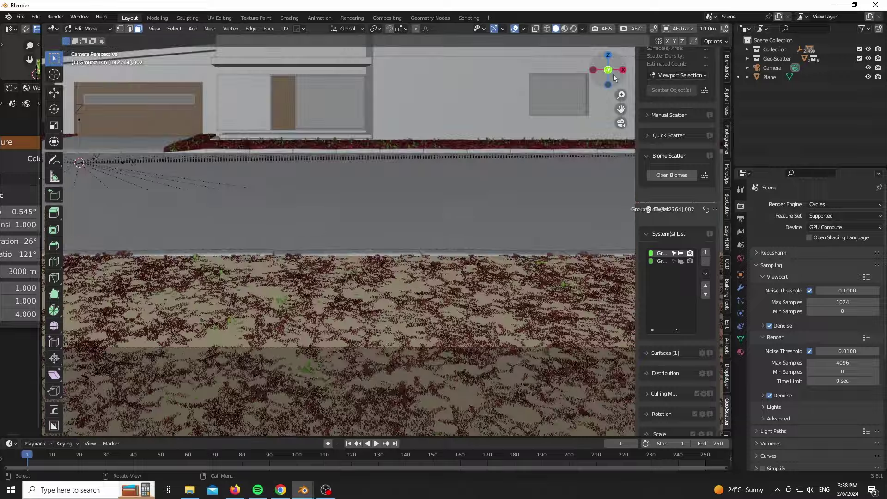
middle_drag(347, 314, 355, 332)
scroll(369, 314, down, 6)
middle_drag(563, 263, 486, 310)
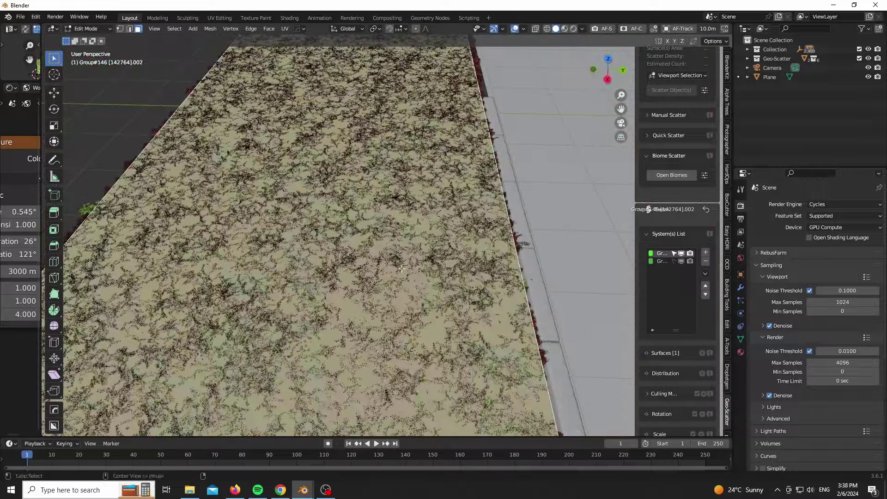
key(Tab)
key(KP_0)
Step: Enable camera optimization for the grass blade layer and set its frustum culling FOV boost to 0.060 in X and Y
scroll(658, 297, down, 10)
scroll(659, 296, down, 1)
scroll(656, 304, down, 2)
click(653, 325)
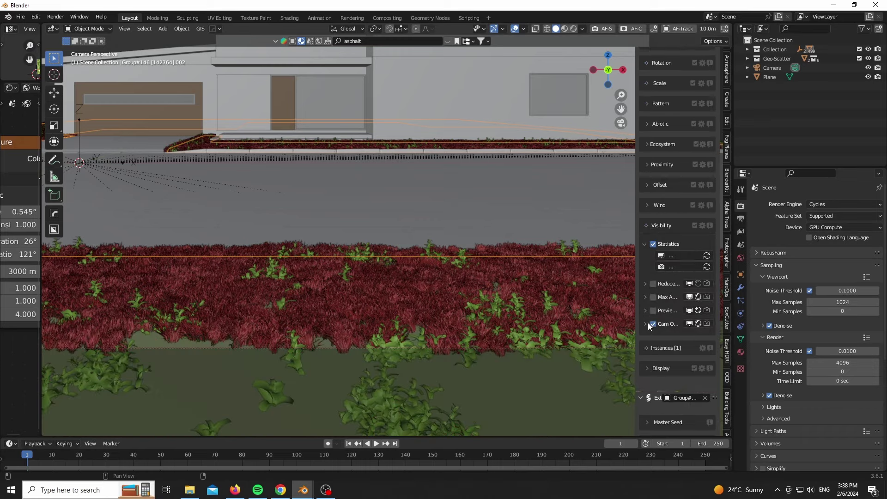
scroll(650, 335, down, 2)
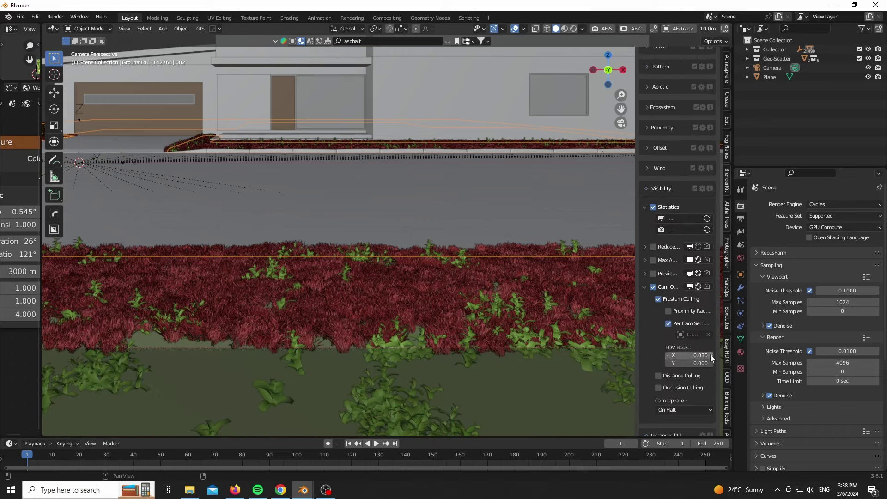
drag(691, 364, 703, 363)
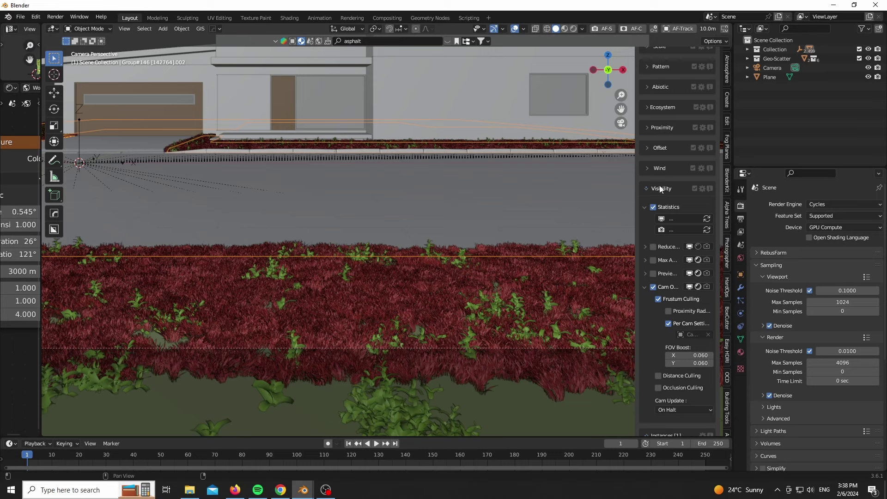
Step: Hide the grass blade layer in the viewport, enable camera optimization on the leafy plant layer and raise its FOV boost
scroll(665, 194, up, 15)
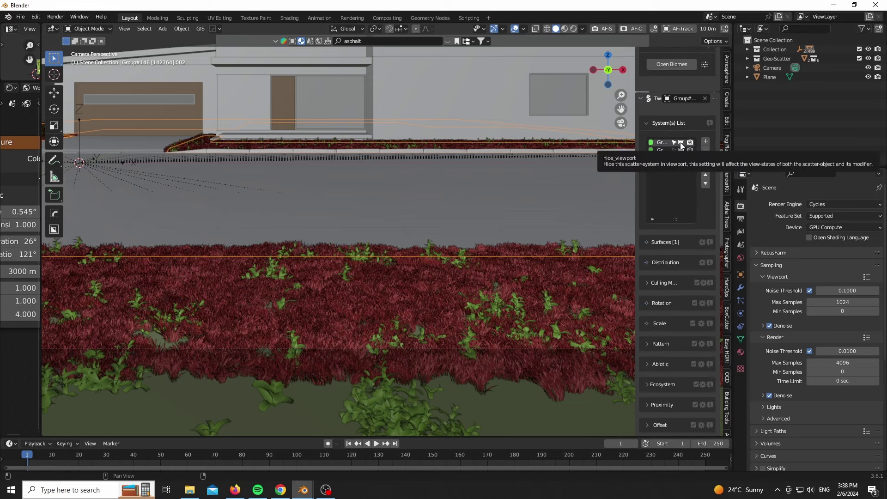
scroll(683, 134, down, 1)
click(680, 125)
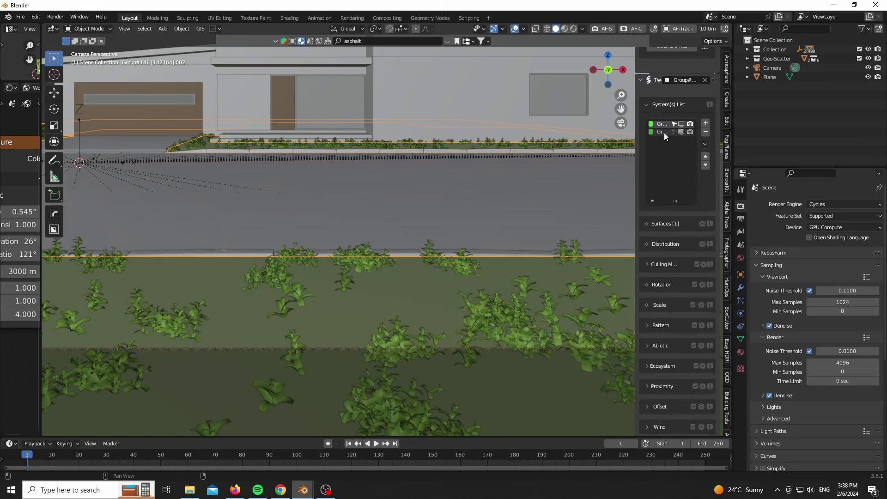
scroll(680, 264, down, 13)
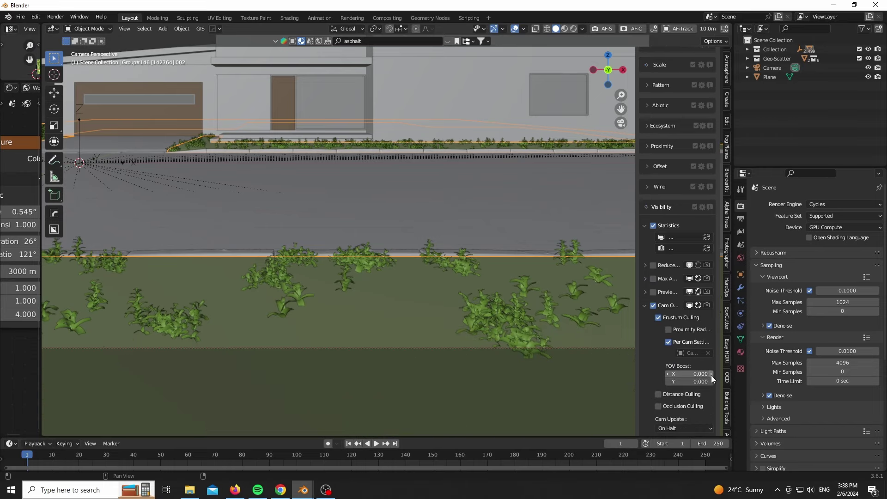
drag(706, 381, 715, 381)
Step: Show the grass blade layer in the viewport again and preview the camera view in rendered shading
scroll(685, 288, up, 20)
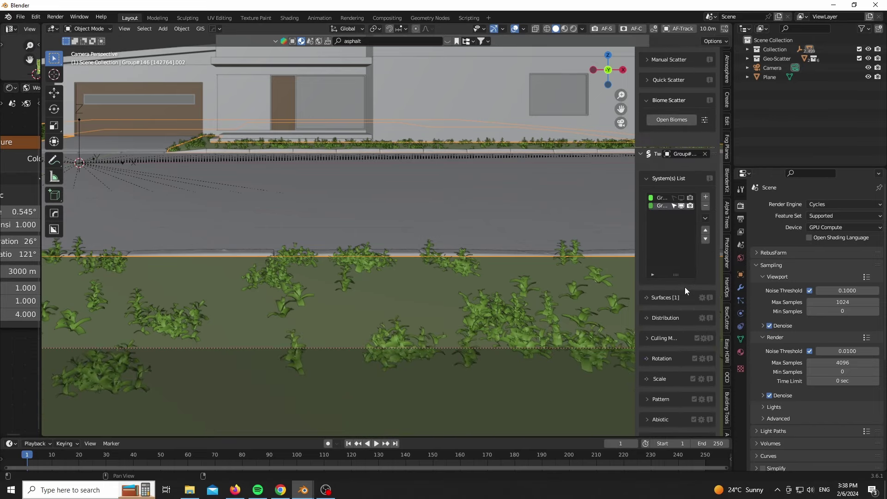
click(681, 272)
scroll(409, 348, down, 3)
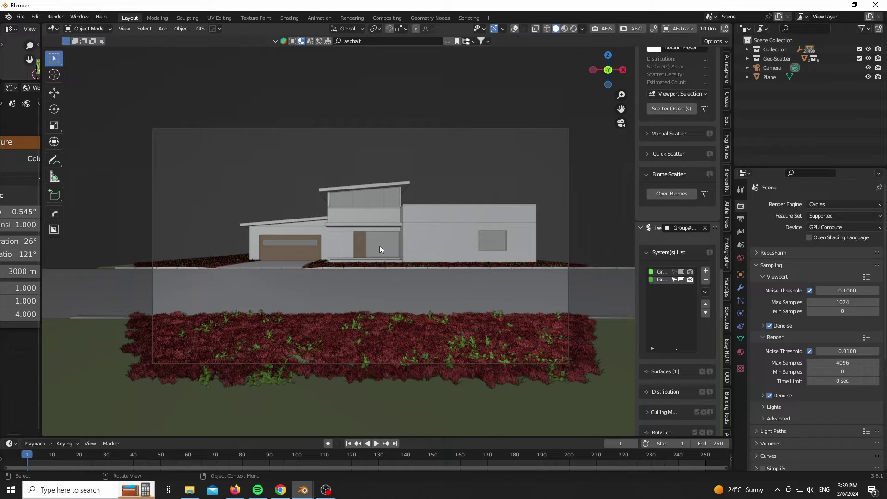
key(z)
click(446, 321)
Step: Examine the rendered grass close up along the near verge and in front of the house entrance
scroll(348, 348, up, 5)
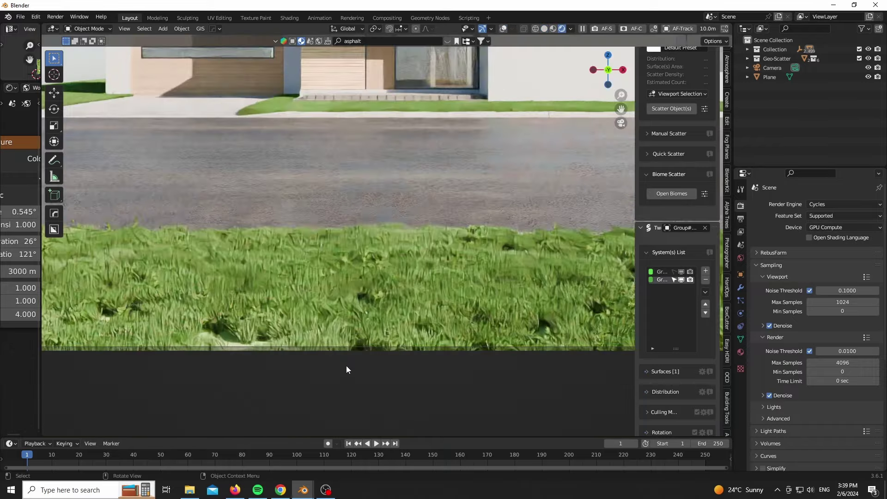
scroll(348, 348, up, 4)
scroll(322, 387, down, 6)
scroll(336, 221, up, 7)
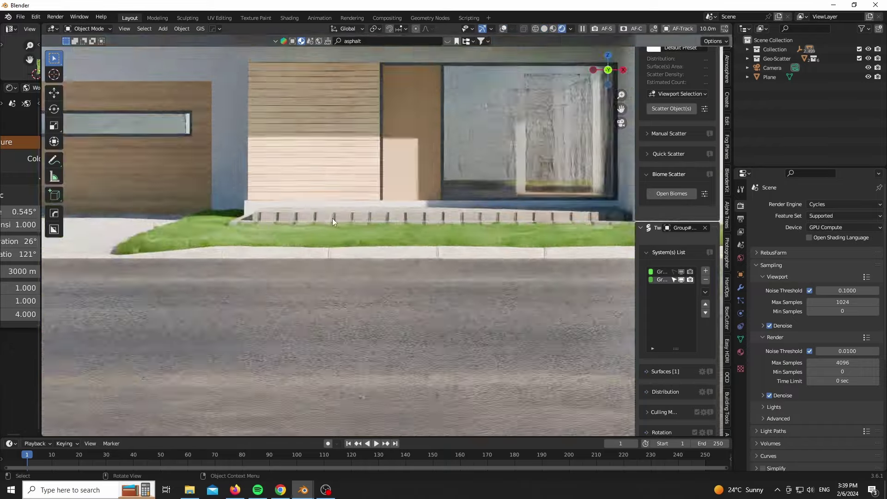
scroll(401, 270, up, 2)
scroll(342, 287, down, 8)
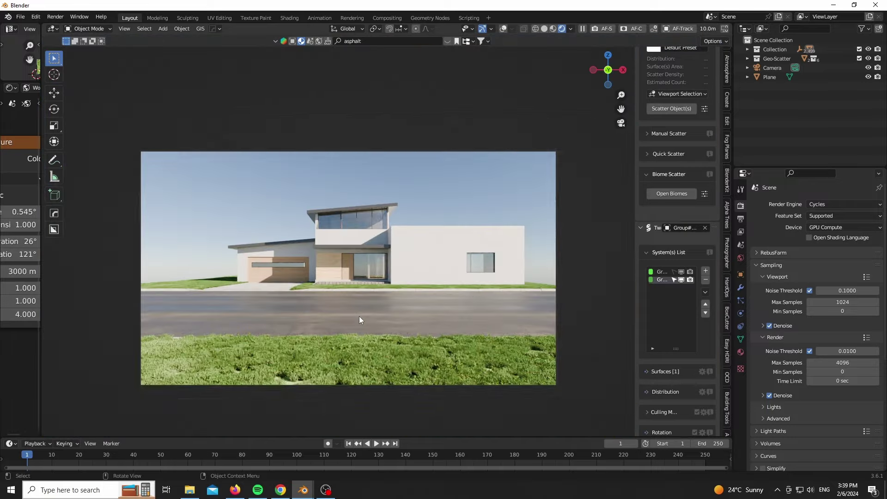
scroll(360, 319, up, 1)
Step: Hide both scatter layers in the viewport and show the whole site in solid shading from an angled overview
click(681, 279)
click(680, 271)
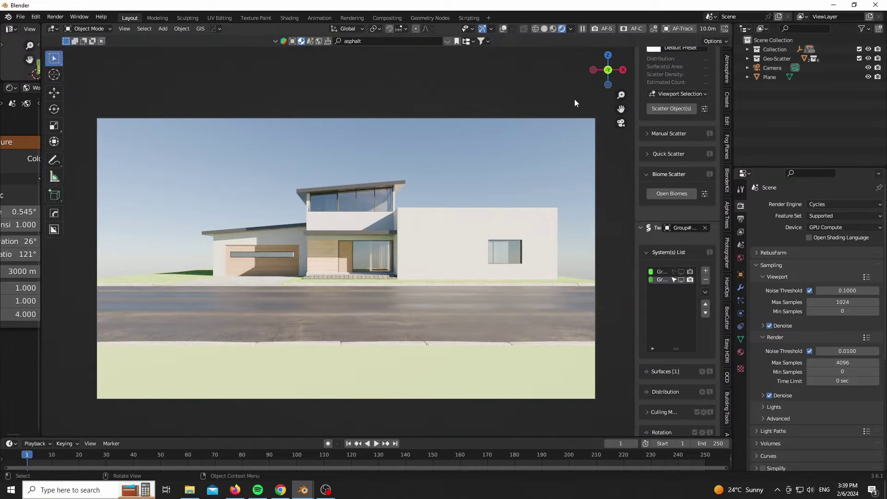
click(544, 29)
drag(608, 70, 582, 104)
scroll(160, 309, down, 6)
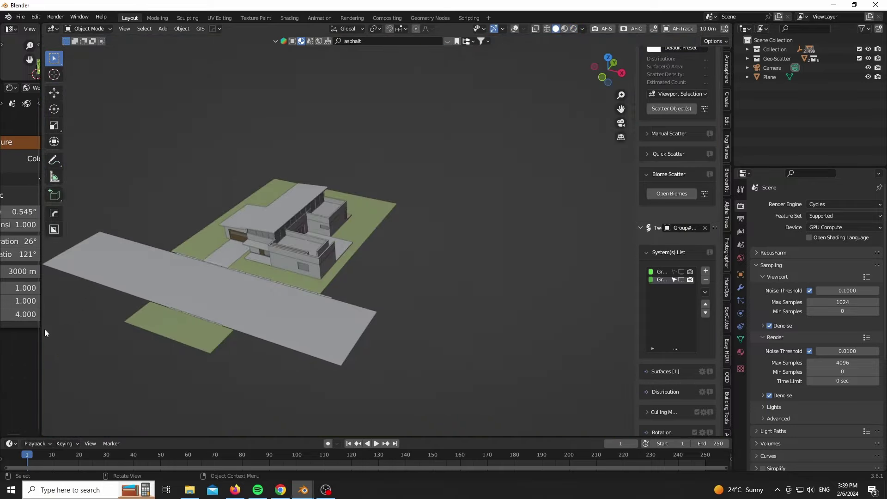
Step: Enlarge the world node editor area, turn it into an Asset Browser and show the shrubs catalog
drag(41, 351, 291, 351)
drag(218, 83, 188, 28)
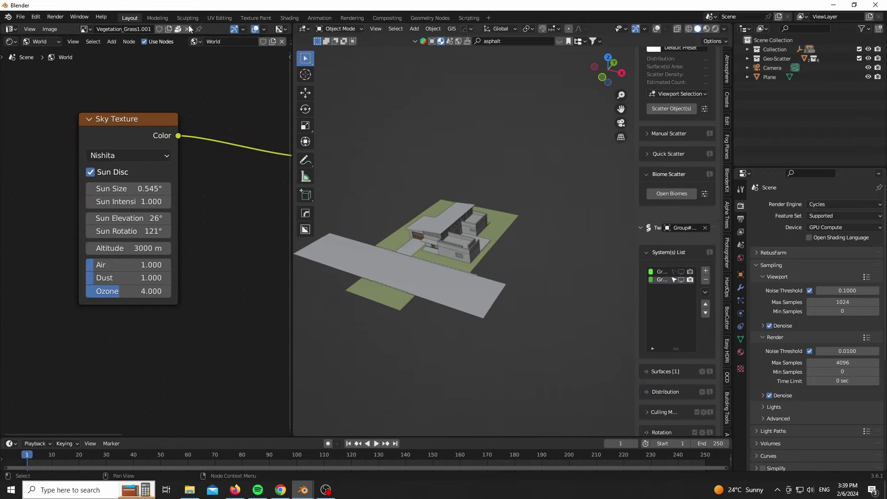
click(11, 42)
click(294, 102)
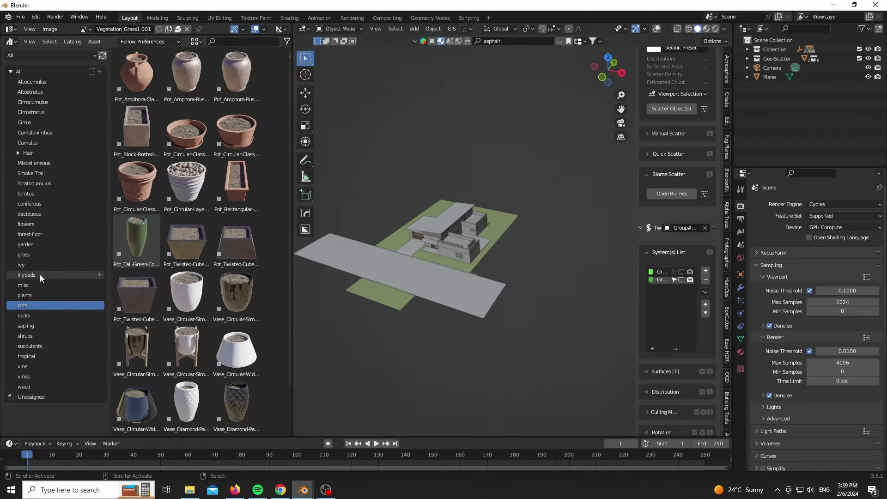
click(25, 336)
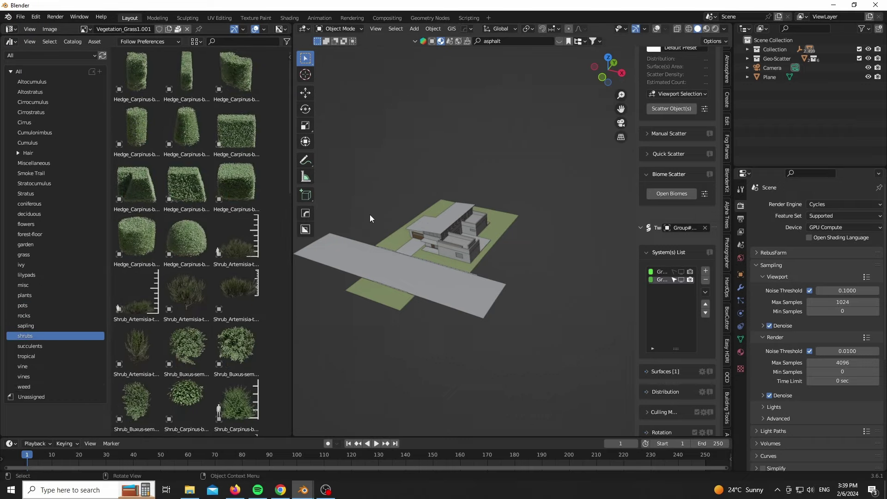
Step: Place the Hedge_Carpinus-betulus_B_summer asset on the lawn beside the garage and rotate it 90° about Z
scroll(369, 214, up, 6)
drag(453, 235, 456, 228)
key(r)
key(z)
key(9)
key(0)
key(Return)
scroll(451, 345, up, 5)
scroll(438, 268, down, 5)
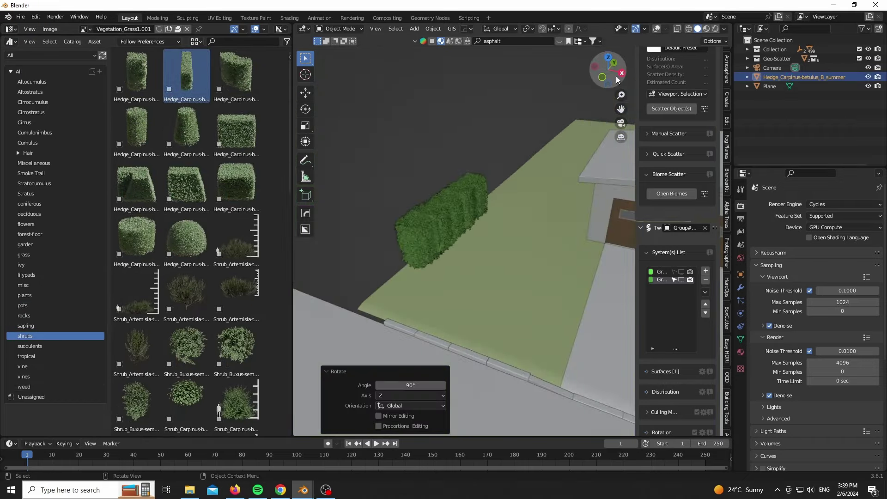
Step: Duplicate the hedge and place the copy along the global Y axis in line with the first
key(shift+d)
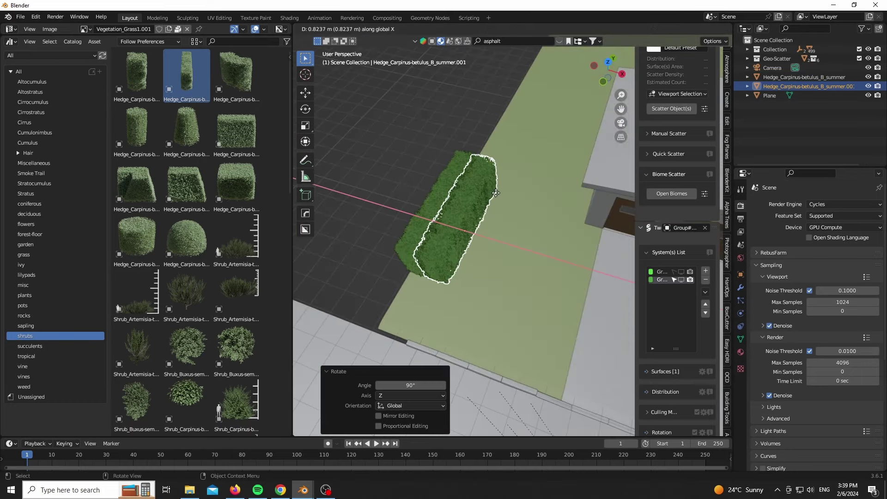
key(y)
click(522, 207)
Step: Select both hedges in the camera view and move them together along the global Y axis
key(KP_0)
shift+click(404, 258)
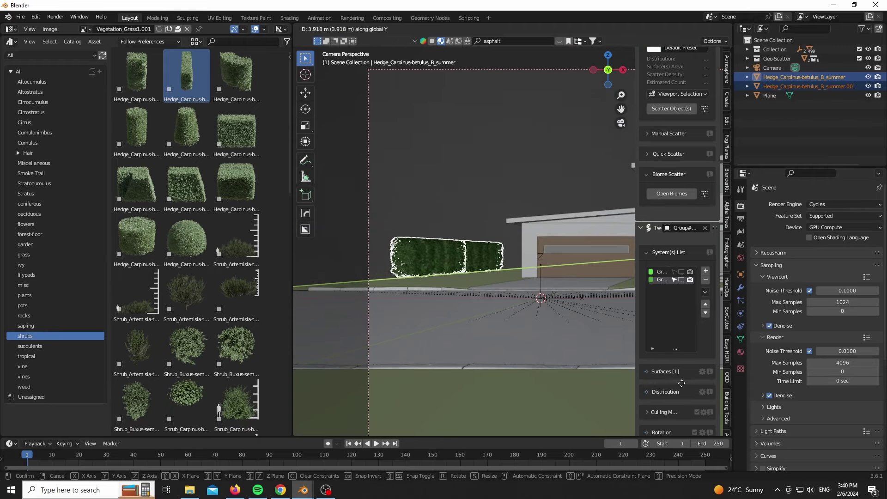
click(498, 311)
Step: Move the camera along the global X axis to adjust how the house and hedges are framed
scroll(439, 249, down, 4)
click(375, 186)
scroll(407, 235, down, 4)
scroll(410, 241, up, 1)
key(g)
key(x)
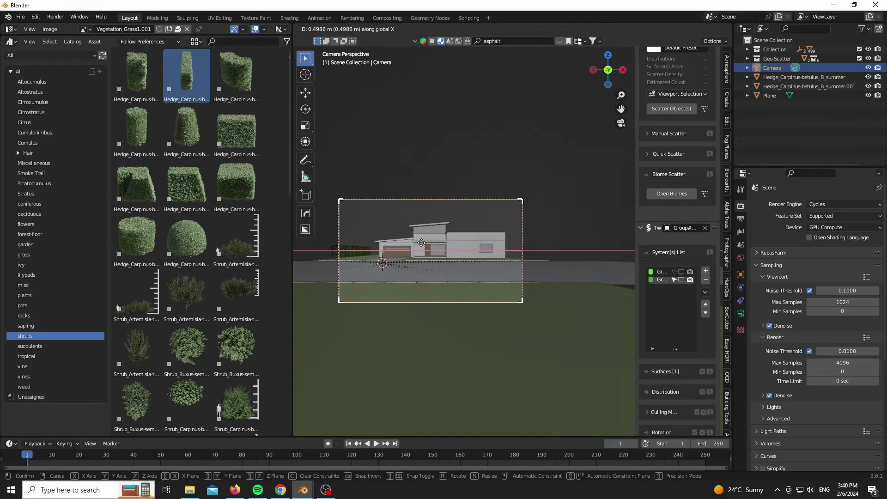
click(506, 260)
Step: Reselect both garage-side hedges and fine-tune their position along the global Y axis
scroll(378, 254, up, 5)
click(306, 253)
shift+click(338, 251)
scroll(355, 256, down, 3)
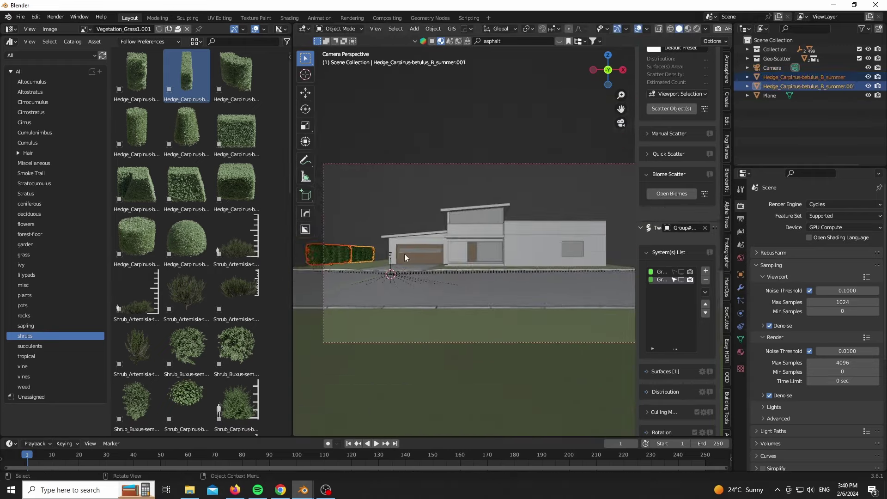
scroll(337, 257, up, 3)
key(g)
key(x)
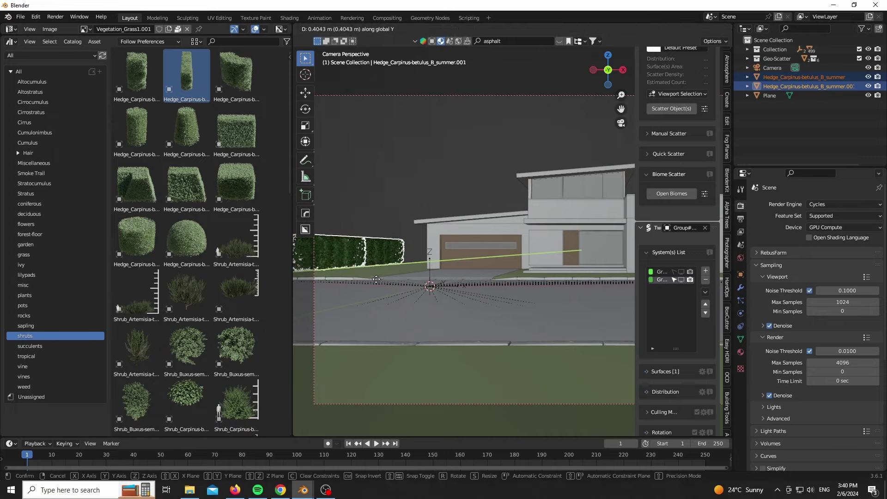
click(359, 280)
click(391, 275)
Step: Duplicate a hedge along the global Y axis to extend the row toward the back of the lawn
middle_drag(391, 275, 304, 298)
scroll(495, 177, up, 4)
click(366, 257)
scroll(367, 257, down, 2)
key(shift+d)
key(x)
key(y)
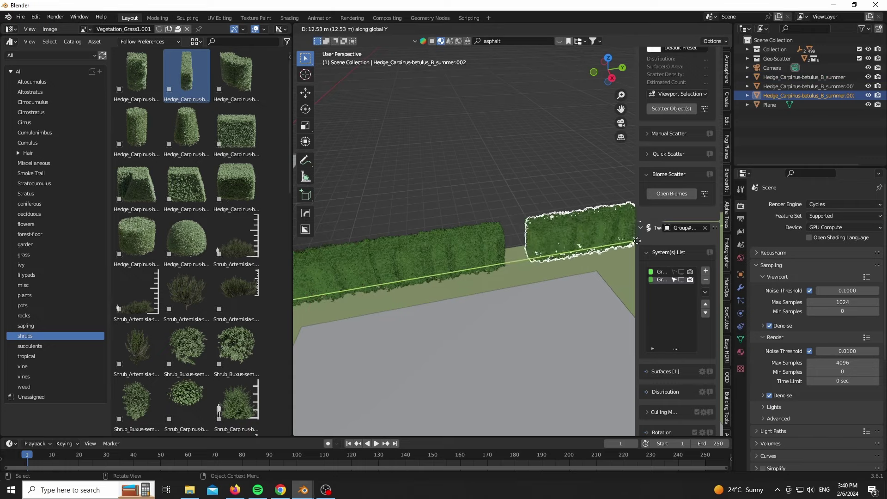
click(596, 234)
Step: Duplicate the three garage-side hedges 30.312 m along global X to the opposite side of the house
middle_drag(447, 261, 550, 187)
scroll(467, 224, down, 5)
scroll(436, 237, up, 5)
shift+middle_drag(540, 259, 445, 264)
shift+click(370, 290)
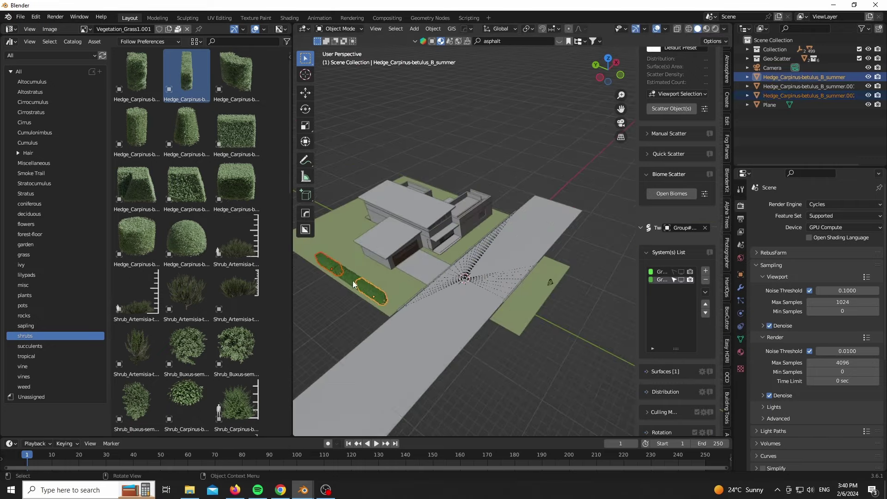
key(shift+d)
key(y)
click(561, 195)
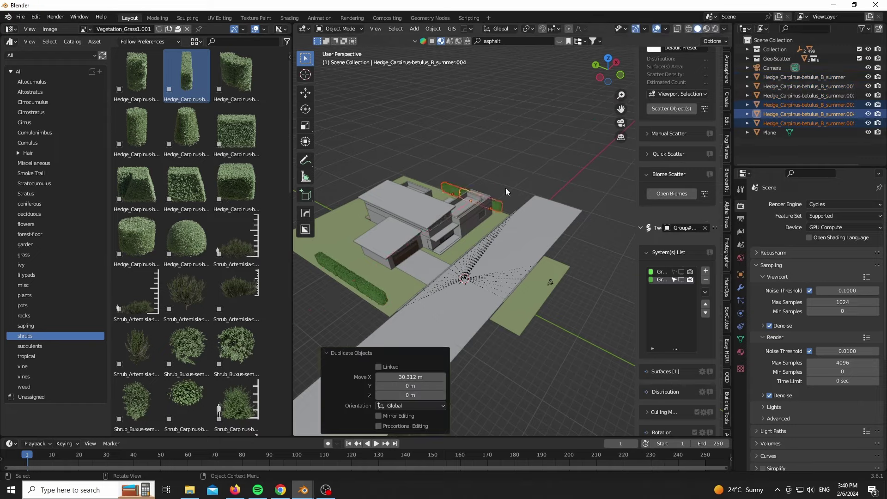
Step: Move the three copied hedges -2.4155 m along global Y while checking the camera view
key(KP_0)
scroll(494, 216, up, 4)
key(g)
key(y)
click(525, 236)
scroll(553, 267, down, 7)
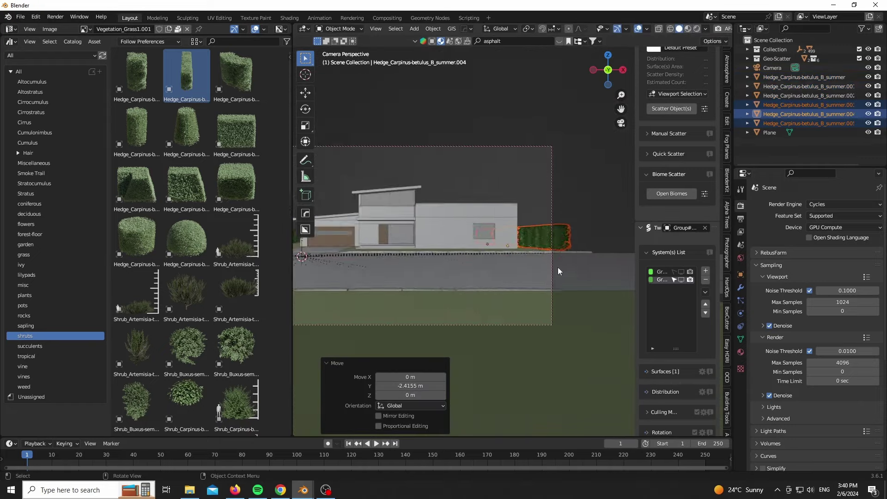
Step: Widen the 3D viewport over the Asset Browser and switch the camera view to rendered shading
drag(292, 276, 151, 272)
scroll(296, 184, up, 3)
click(351, 120)
scroll(369, 194, down, 1)
key(z)
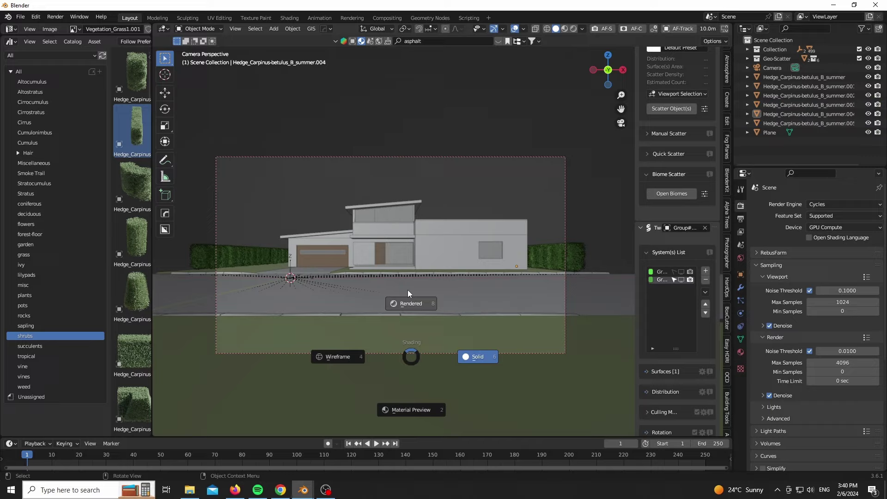
click(407, 290)
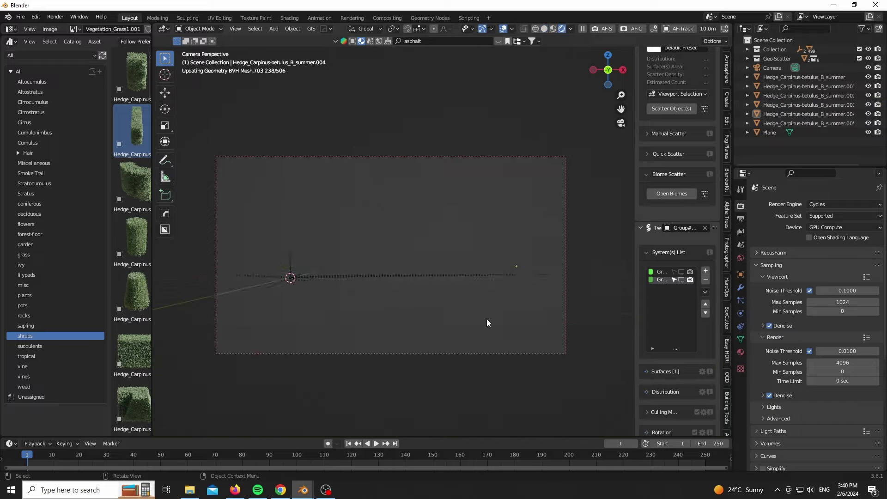
Step: Set the output's vertical resolution to 1400 px
click(741, 218)
key(Return)
Step: Select the garage-side hedges and lower them along the global Z axis into the lawn
scroll(195, 281, up, 4)
shift+click(295, 262)
shift+click(367, 258)
scroll(336, 304, up, 3)
key(g)
key(z)
click(337, 311)
scroll(274, 258, down, 8)
Step: Lower the front hedge on the side opposite the garage by about 0.144 m along global Z
scroll(531, 252, up, 9)
click(450, 254)
scroll(493, 292, down, 2)
key(g)
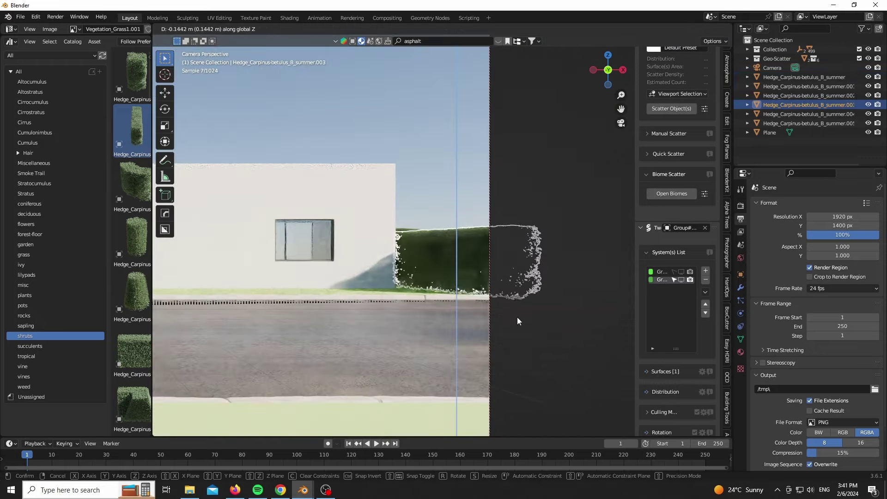
click(517, 317)
scroll(516, 305, down, 5)
scroll(467, 249, up, 4)
scroll(547, 219, down, 4)
scroll(254, 214, up, 5)
scroll(270, 212, down, 5)
Step: Widen the Asset Browser and place the dome-shaped Hedge_Carpinus-betulus_K_summer asset on the lawn in front of the window
drag(614, 70, 607, 116)
scroll(321, 226, up, 5)
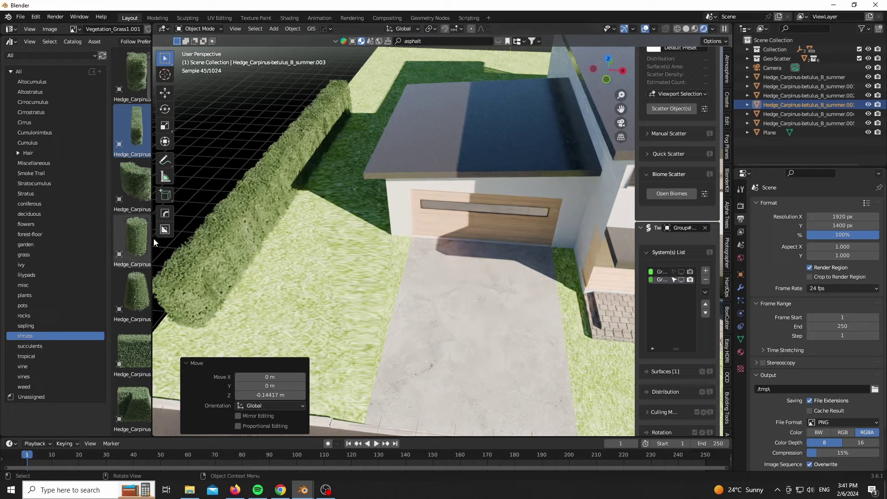
drag(152, 234, 249, 229)
scroll(157, 217, down, 5)
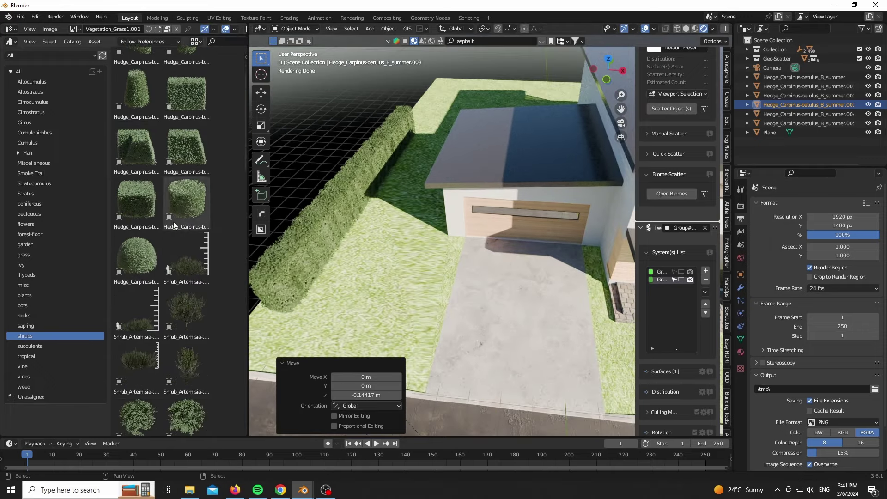
scroll(324, 246, down, 6)
scroll(592, 302, up, 6)
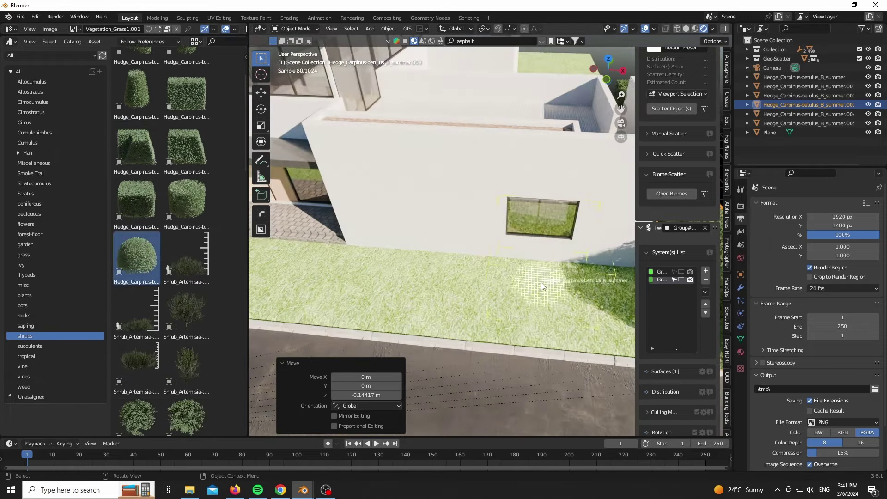
drag(508, 282, 508, 283)
Step: Sink the dome hedge slightly along global Z and move it about -0.217 m along global Y
scroll(522, 300, up, 3)
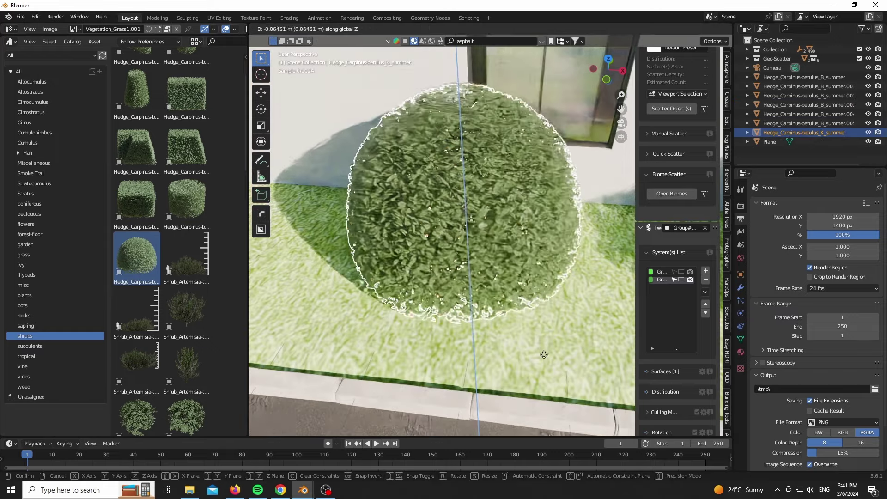
key(g)
key(y)
click(571, 329)
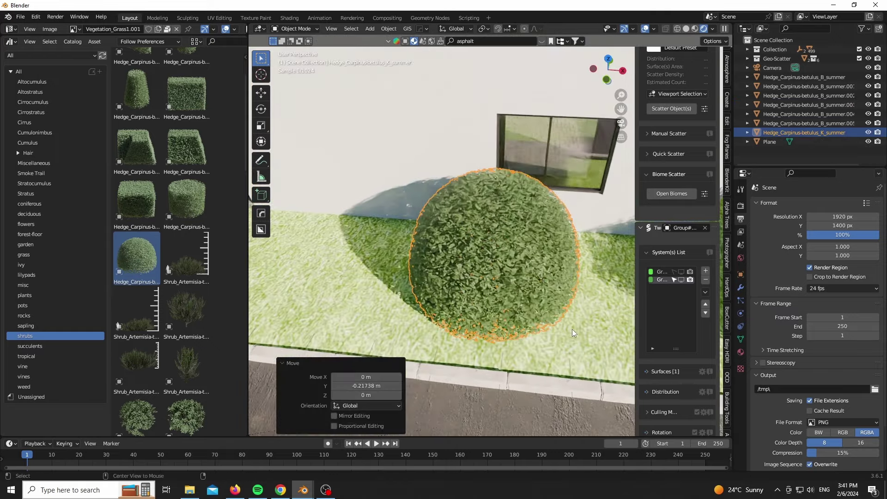
Step: Duplicate the dome hedge along global X and scale the copy down to about 0.66
key(shift+d)
key(x)
click(455, 310)
key(a)
click(456, 309)
key(s)
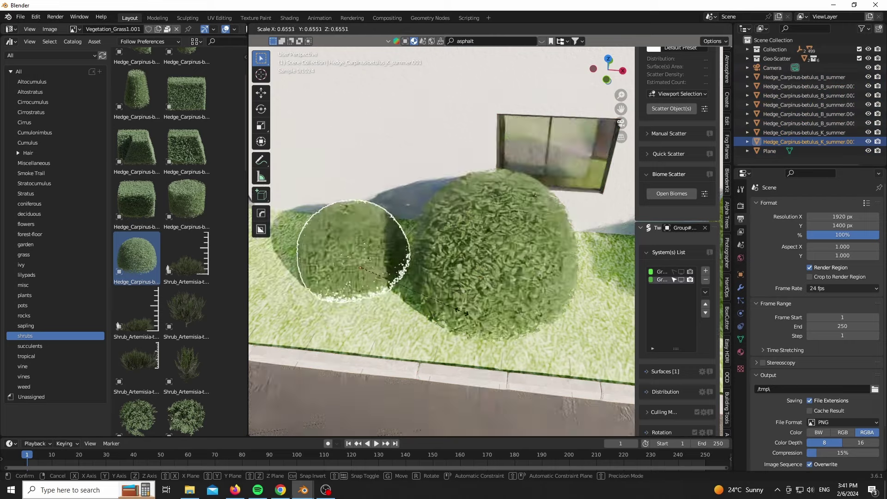
click(452, 313)
Step: Lower the smaller dome hedge about 0.014 m along global Z and rotate it 90° about Z
key(g)
key(z)
click(453, 313)
text(rz)
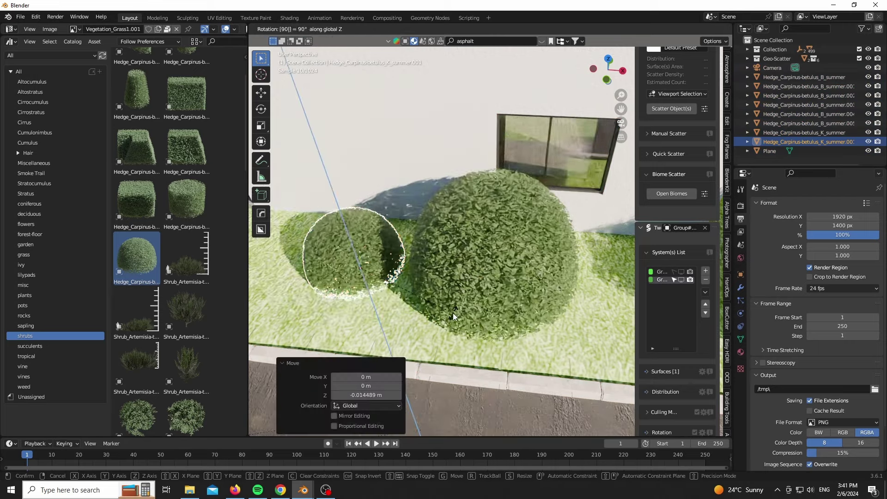
text(90)
key(Return)
Step: Move the smaller dome hedge across the ground plane beside the large one, and shift it about 0.39 m along global X
key(g)
key(shift+z)
click(604, 230)
key(KP_0)
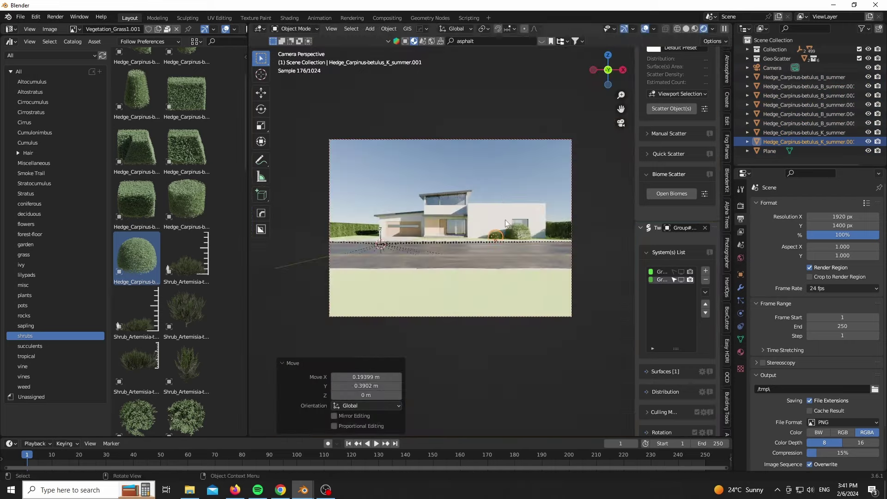
scroll(437, 259, up, 8)
key(g)
key(y)
key(x)
click(448, 275)
scroll(448, 276, down, 8)
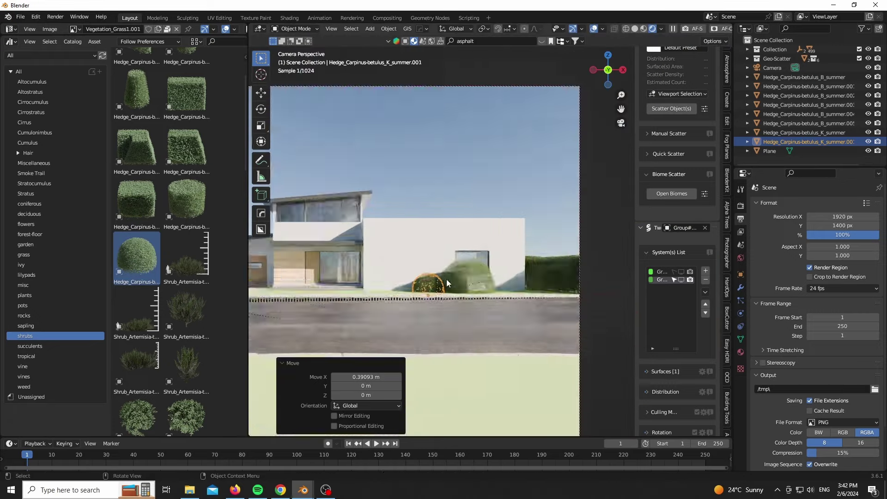
click(531, 163)
Step: Place the tapered Hedge_Carpinus-betulus_E_summer asset on the lawn beside the driveway
middle_drag(531, 162, 512, 301)
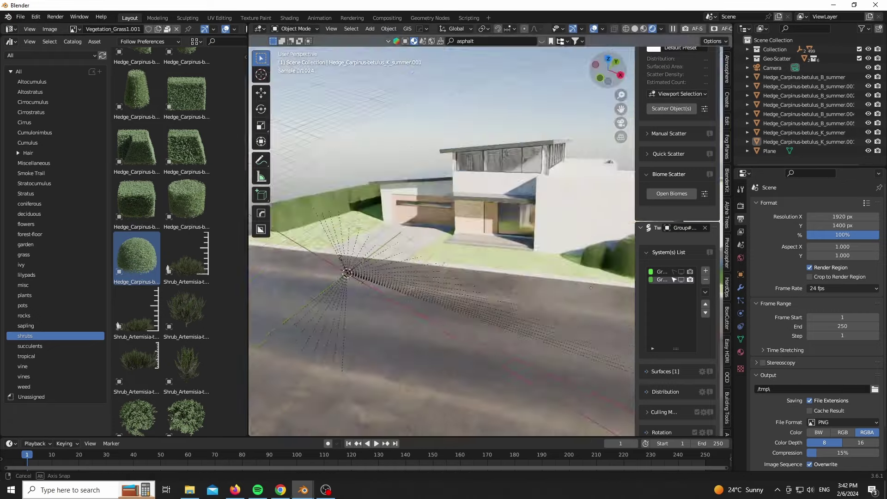
scroll(481, 253, up, 5)
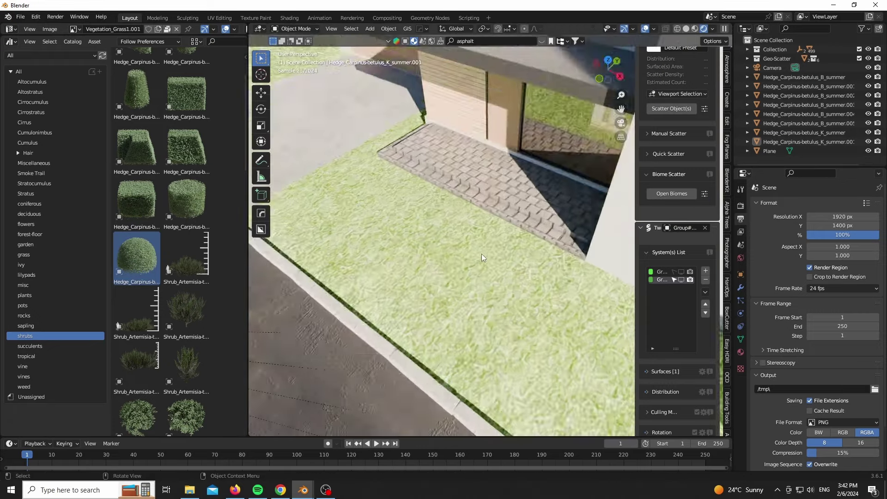
scroll(462, 240, down, 5)
scroll(364, 173, up, 6)
scroll(189, 231, up, 1)
scroll(189, 232, up, 2)
drag(140, 185, 429, 196)
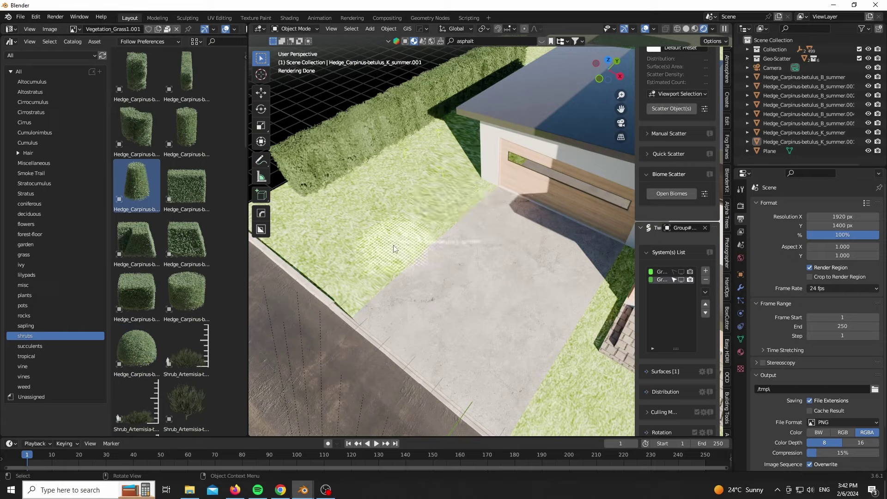
drag(373, 265, 373, 266)
Step: Move the tapered hedge about -0.209 m along global Y and adjust it along global X
key(g)
key(y)
click(333, 250)
key(g)
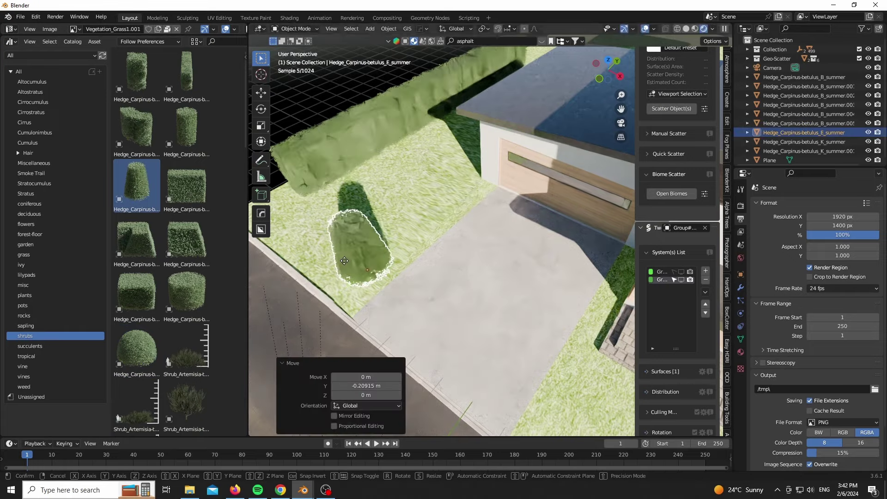
key(x)
click(329, 251)
Step: Duplicate the tapered hedge 7.282 m along global X across the driveway and check the camera view
scroll(329, 251, down, 3)
key(shift+d)
key(x)
click(454, 275)
key(KP_0)
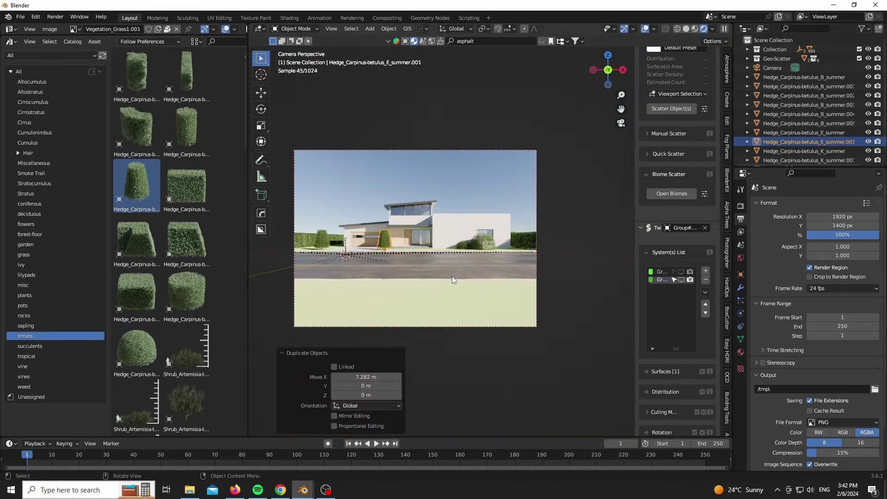
scroll(499, 281, down, 5)
Step: Delete both tapered hedges beside the driveway
click(318, 248)
scroll(298, 254, up, 4)
scroll(298, 253, down, 4)
scroll(448, 213, up, 3)
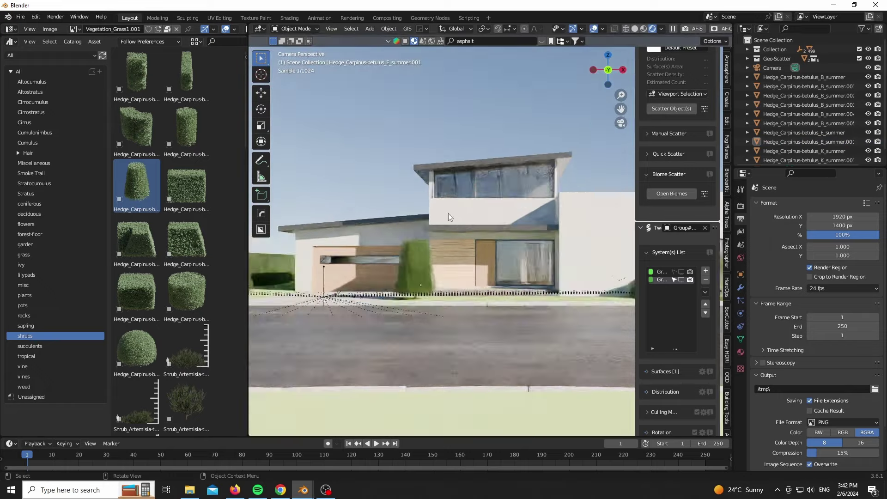
scroll(448, 213, down, 3)
click(429, 243)
shift+click(321, 241)
key(x)
click(320, 241)
Step: Place three different Shrub_Rhus-Aromatica assets from the shrubs catalog in a row between the large dome hedge and the boundary hedge
middle_drag(409, 188, 391, 239)
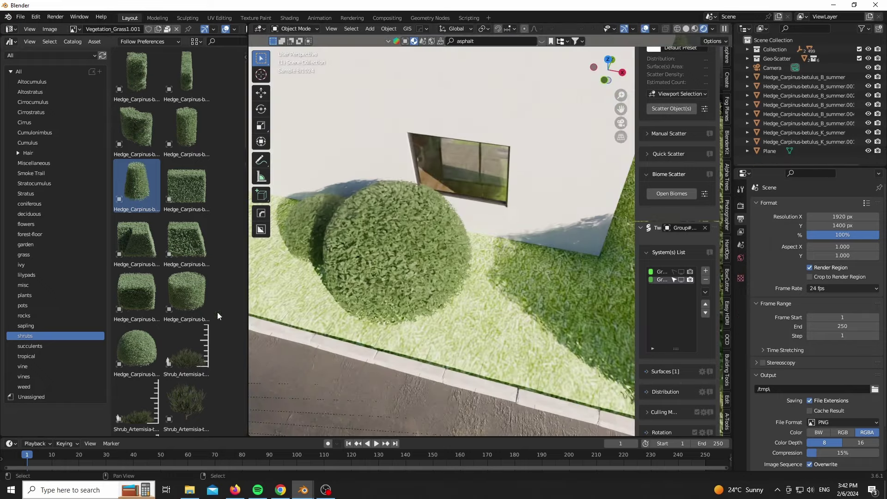
scroll(187, 325, down, 10)
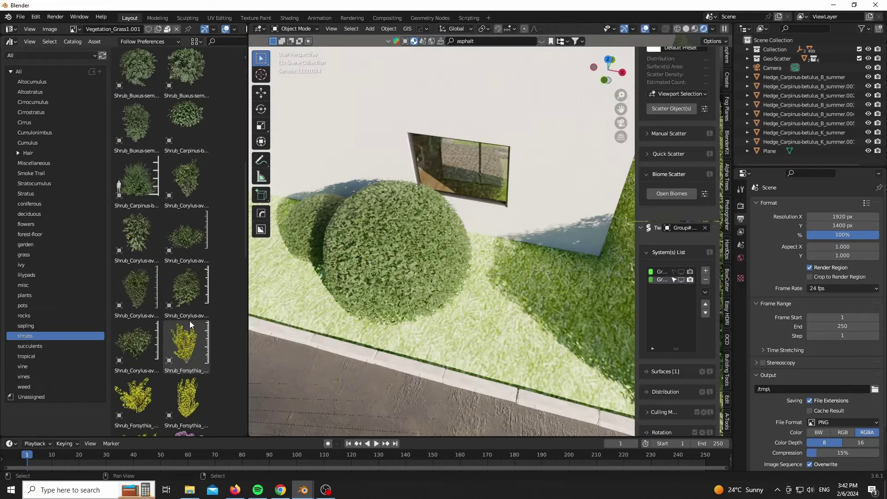
drag(491, 253, 492, 254)
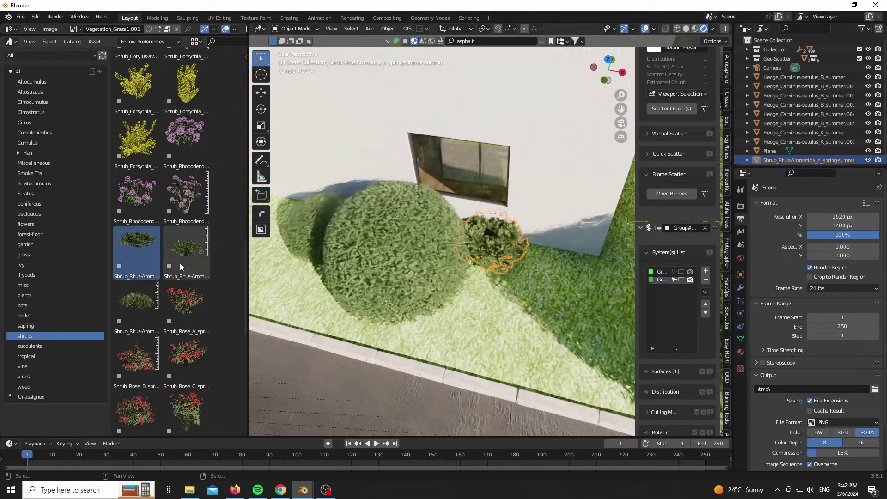
drag(181, 264, 551, 268)
drag(134, 309, 628, 273)
Step: Move the outermost Rhus-Aromatica shrub about -0.076 m along global X
key(KP_Decimal)
scroll(560, 271, down, 5)
click(539, 268)
scroll(538, 268, down, 3)
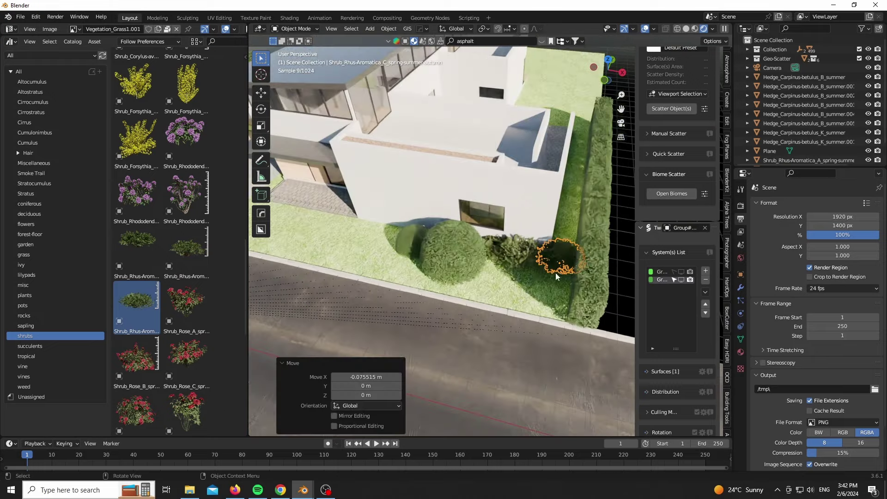
Step: Duplicate one Rhus-Aromatica shrub -6.7259 m along global X to the other side of the dome hedges
click(526, 260)
key(shift+d)
key(x)
click(394, 252)
key(KP_Decimal)
scroll(442, 245, up, 2)
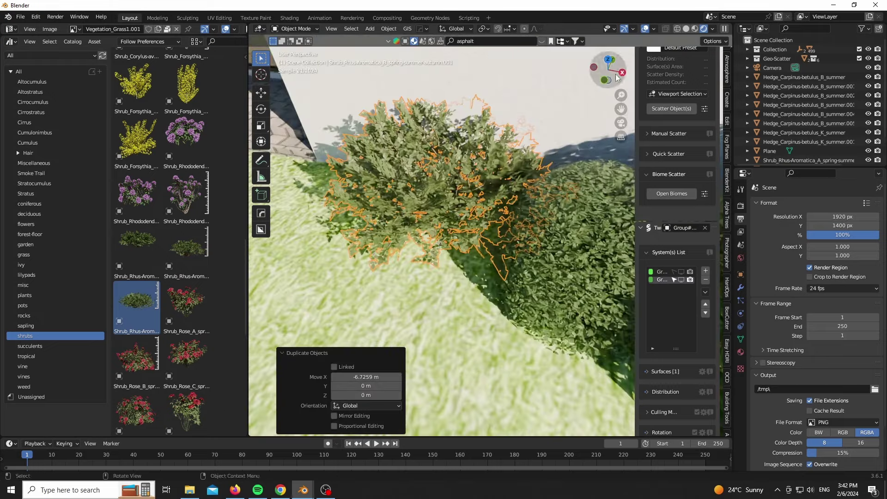
Step: Lower the copied shrub along global Z and scale it down
key(g)
key(z)
click(508, 205)
key(s)
click(498, 210)
Step: Rotate the copied shrub -53.8° about the Z axis
key(r)
key(z)
click(556, 267)
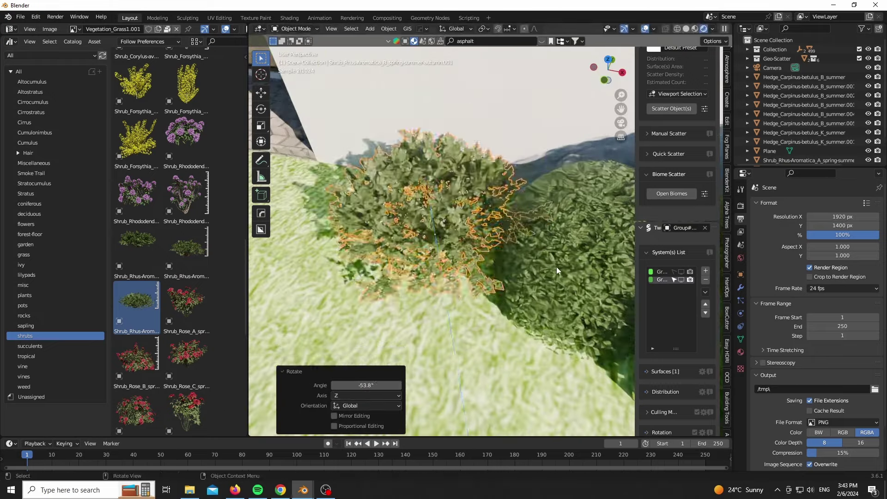
Step: Move the copied shrub along global X beside the small dome hedge and duplicate it -1.6147 m along X
scroll(556, 267, down, 3)
key(g)
key(x)
click(470, 255)
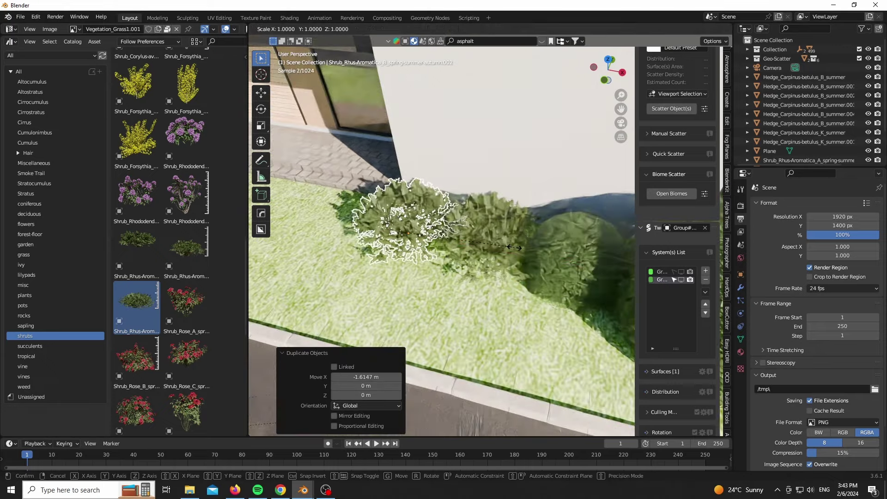
Step: Scale the newly duplicated Rhus-Aromatica shrub to 0.934 along global Y and adjust its scale along global X
key(s)
key(y)
click(507, 253)
key(s)
key(x)
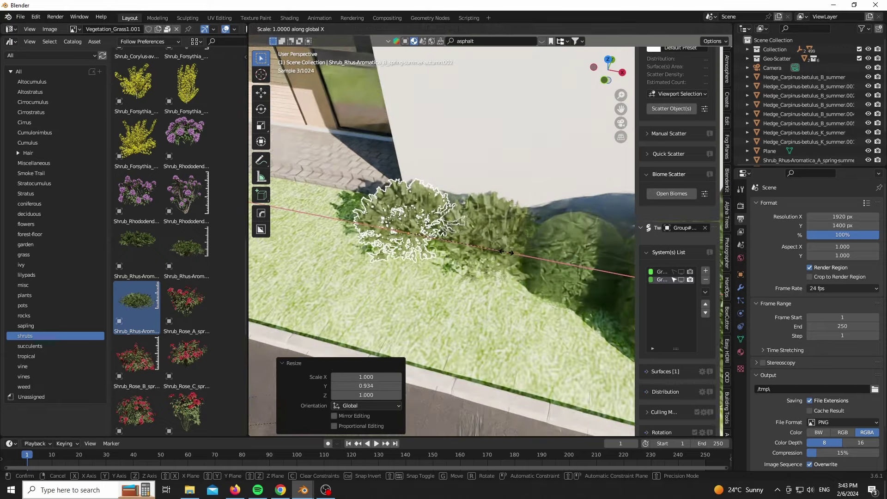
click(526, 247)
Step: Rotate the duplicated Rhus-Aromatica shrub -68.3° about the global Z axis
scroll(525, 249, down, 1)
key(r)
key(z)
click(459, 366)
Step: Place a Sambucus-nigra_A shrub from the asset library on the lawn at the garage corner and resize it
scroll(439, 213, down, 10)
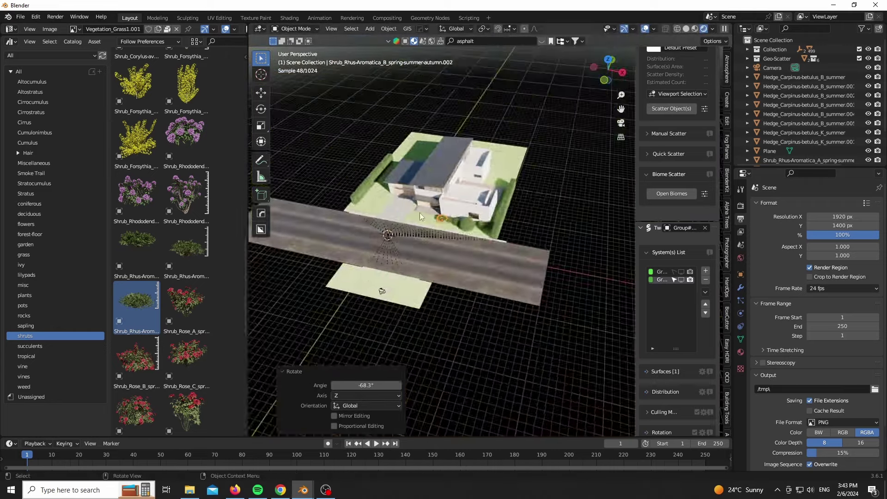
scroll(385, 180, up, 5)
right_click(303, 206)
scroll(174, 236, up, 2)
scroll(188, 294, down, 12)
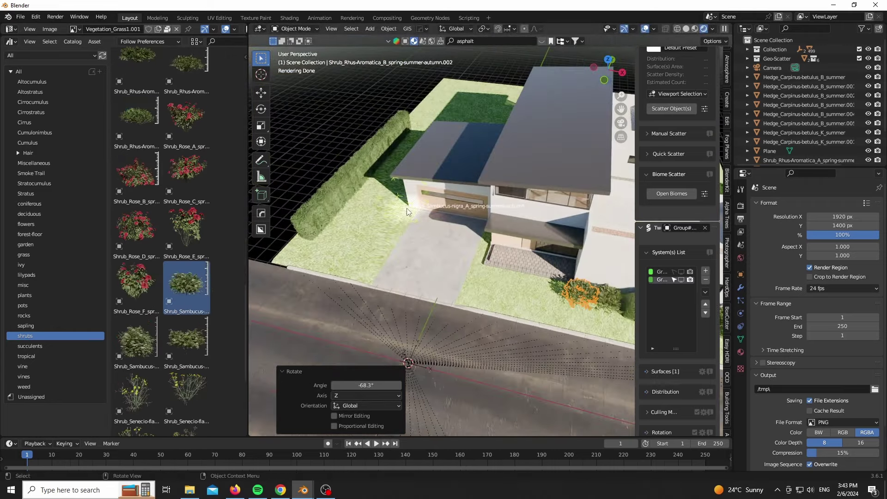
drag(407, 212, 407, 211)
scroll(403, 209, up, 6)
key(s)
click(529, 225)
Step: Shift the Sambucus-nigra_A shrub along global Y and then global X beside the garage wall
key(g)
key(y)
click(518, 242)
key(g)
key(x)
click(525, 243)
Step: Place a Sambucus-nigra_C shrub on the lawn next to the first shrub by the garage
scroll(462, 222, down, 4)
middle_drag(415, 212, 540, 220)
scroll(540, 220, up, 4)
drag(187, 344, 448, 258)
Step: Move the Sambucus-nigra_C shrub along global X and lower it 0.2093 m along global Z
key(g)
key(x)
click(529, 267)
key(g)
key(z)
click(531, 305)
Step: Try a Syringa-vulgaris_A shrub on the front lawn near the hedge, check it through the camera and delete it
scroll(531, 305, down, 6)
scroll(155, 395, down, 5)
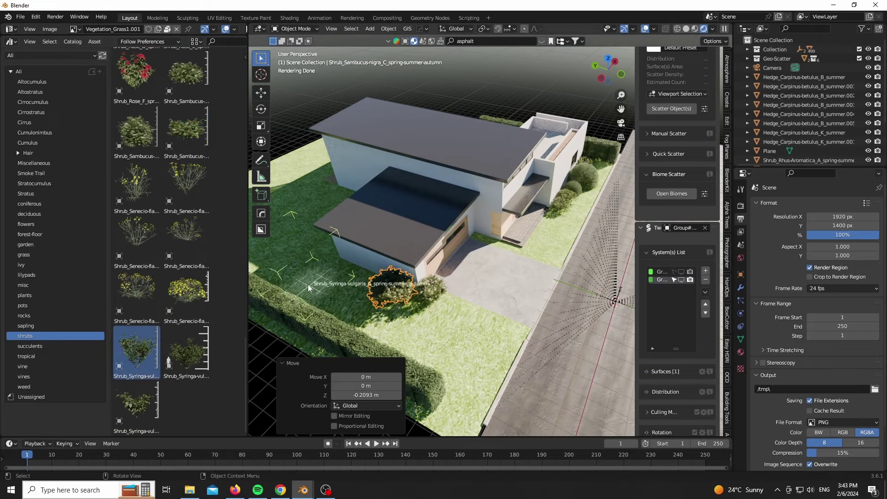
drag(299, 284, 307, 288)
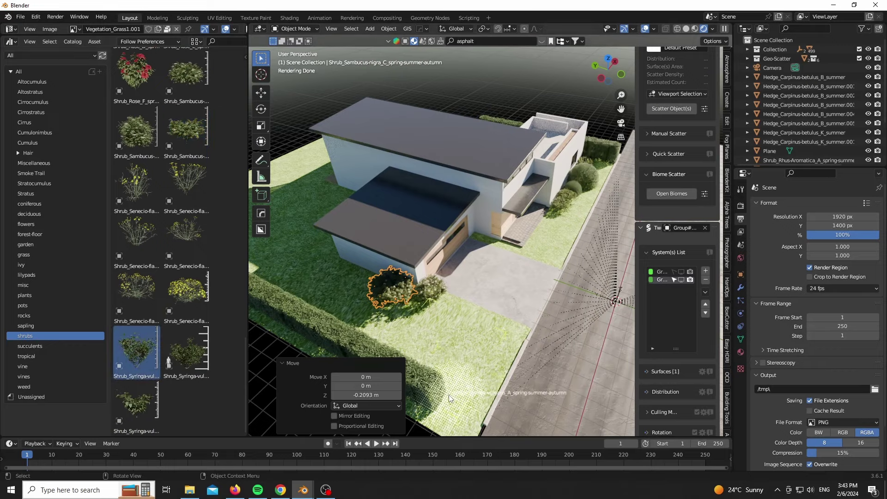
drag(451, 398, 447, 397)
key(KP_0)
scroll(370, 263, up, 3)
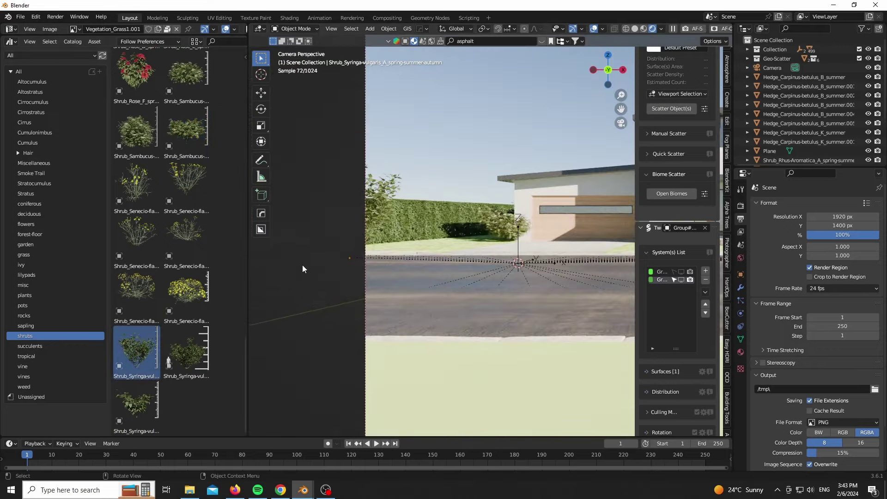
scroll(290, 268, down, 6)
key(Delete)
scroll(341, 264, down, 1)
scroll(342, 259, up, 2)
scroll(342, 259, down, 1)
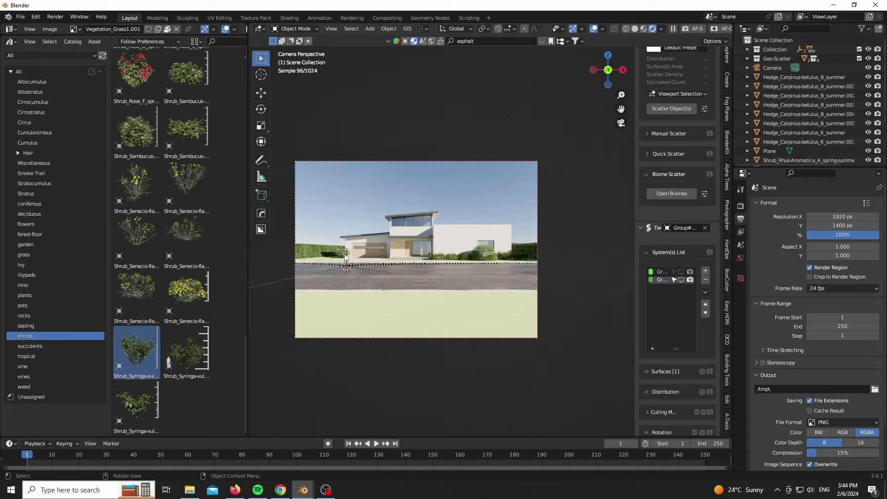
Step: Scale the Sambucus-nigra_C shrub beside the garage uniformly to 0.772, then adjust its overall scale once more
scroll(343, 259, up, 11)
click(376, 241)
key(s)
click(493, 259)
key(s)
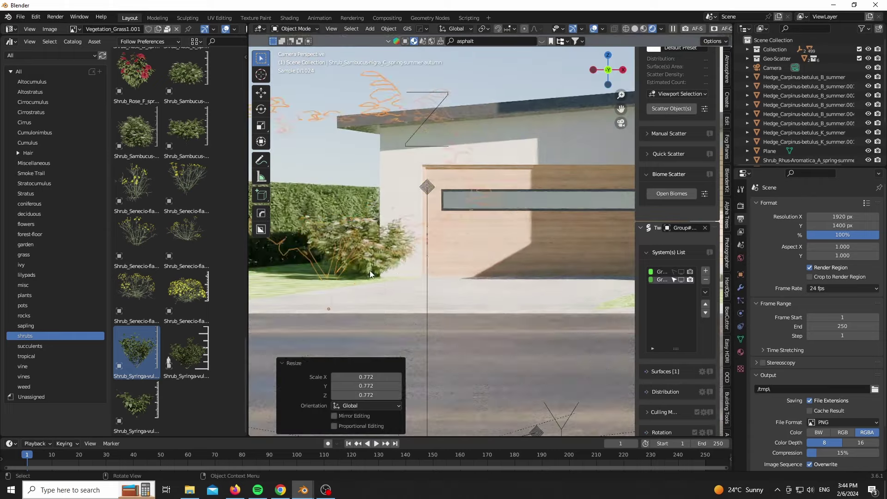
click(479, 251)
Step: Try moving the Sambucus-nigra_C shrub along global Z and undo the move
scroll(366, 262, up, 5)
key(g)
key(z)
click(372, 313)
scroll(383, 138, down, 5)
click(380, 139)
key(ctrl+z)
key(ctrl+z)
Step: Lower the Sambucus-nigra_C shrub 0.3547 m along global Z
key(g)
key(z)
click(411, 184)
scroll(354, 187, down, 4)
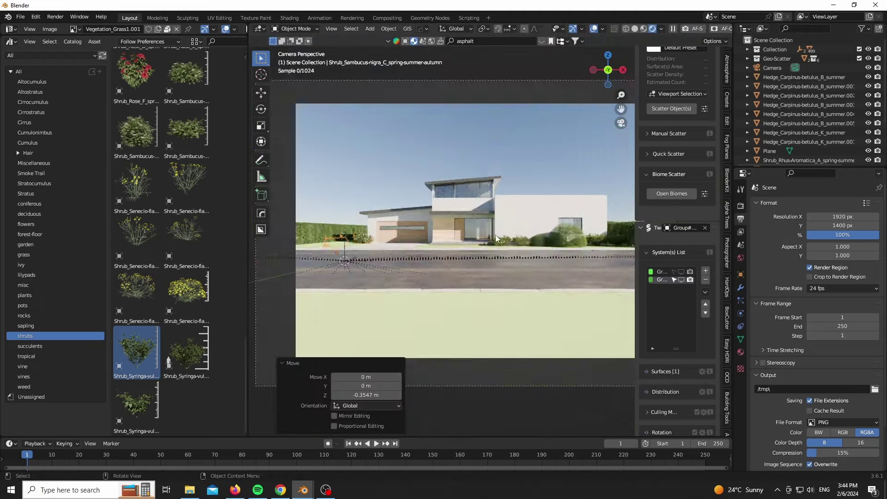
scroll(495, 235, down, 1)
Step: Enlarge the 3D view, search the online model library for "house" and filter the results
drag(248, 291, 72, 282)
middle_drag(298, 201, 325, 229)
scroll(325, 229, down, 7)
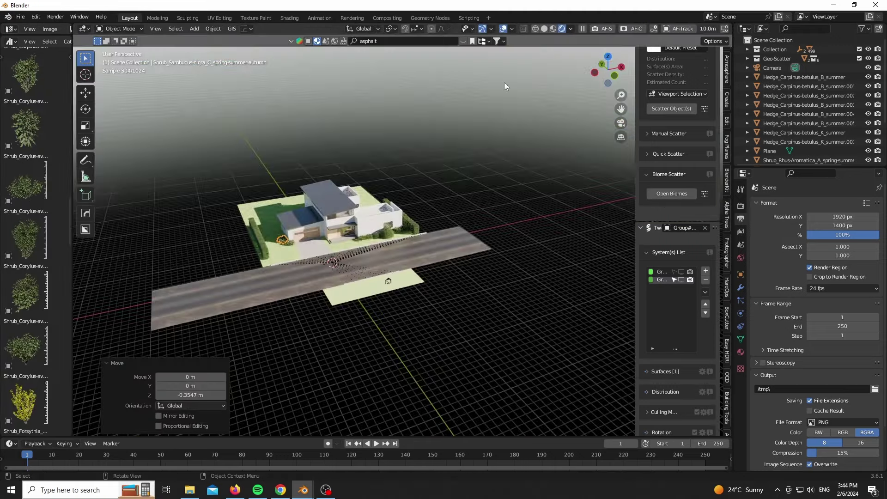
click(423, 121)
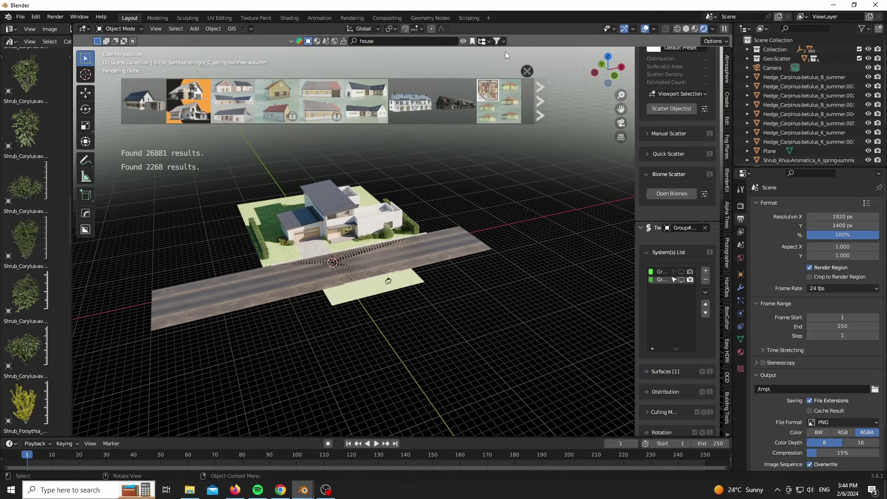
click(498, 42)
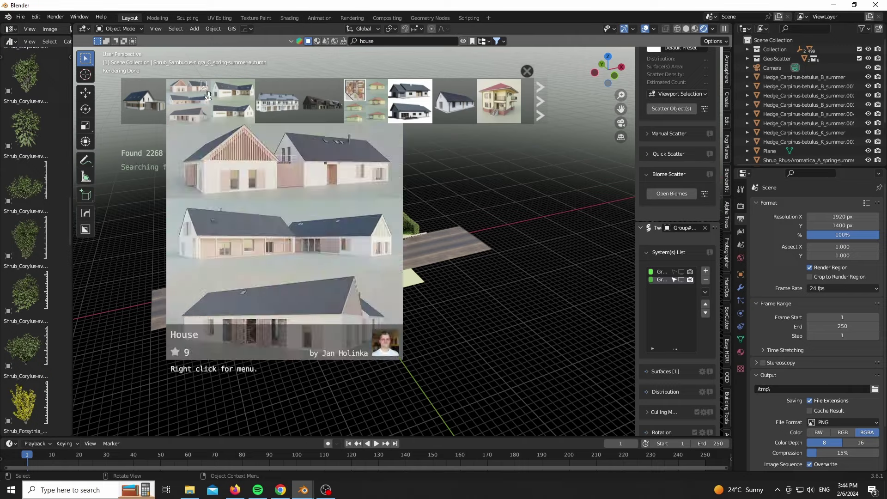
Step: Browse the house models, place the Single-family residential house beyond the garage side of the plot and hide the results
mouse_move(386, 99)
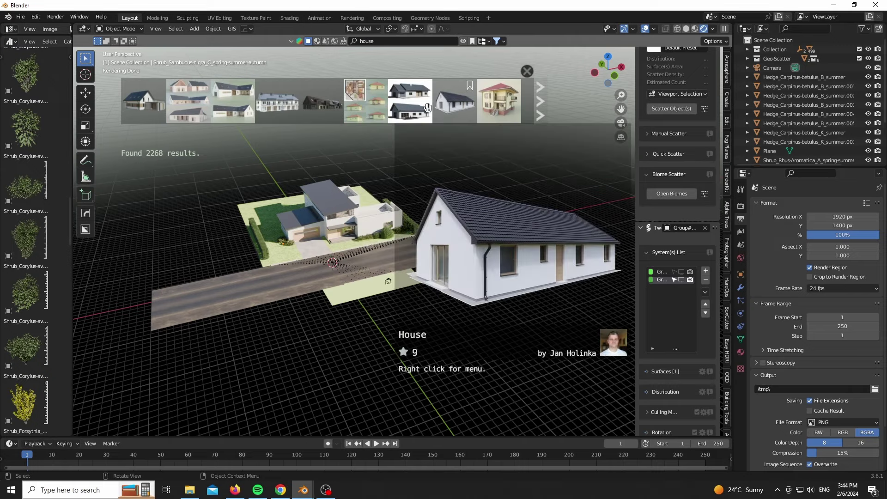
mouse_move(293, 100)
click(542, 94)
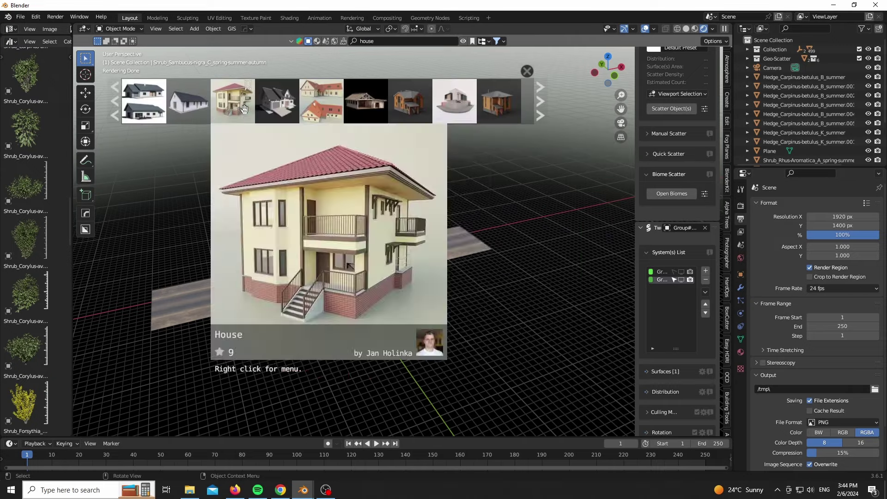
mouse_move(133, 104)
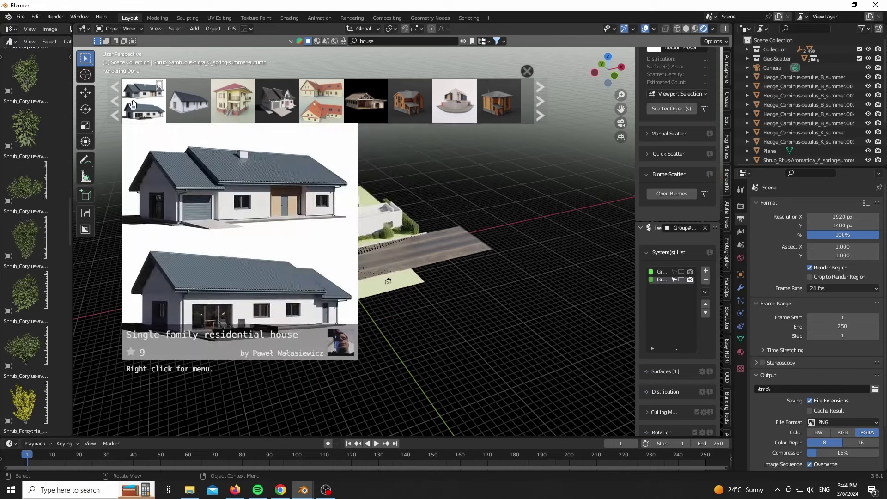
drag(142, 100, 113, 195)
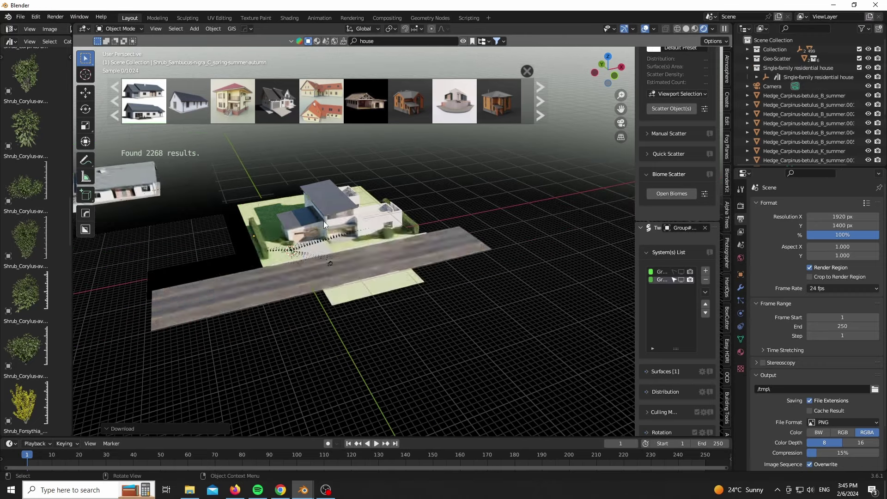
scroll(323, 220, down, 3)
scroll(184, 185, up, 3)
click(464, 42)
Step: Select all parts of the residential house and rotate it 90° about the global Z axis
scroll(134, 140, up, 3)
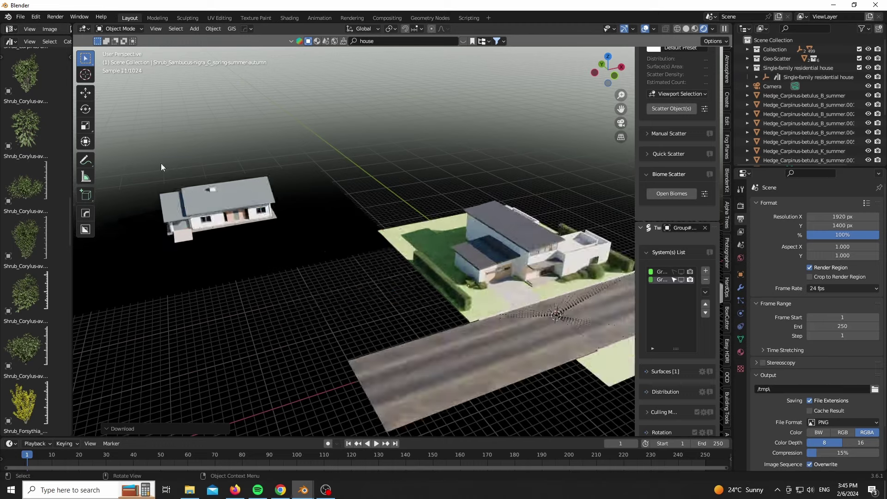
drag(108, 134, 372, 360)
scroll(365, 206, down, 2)
key(r)
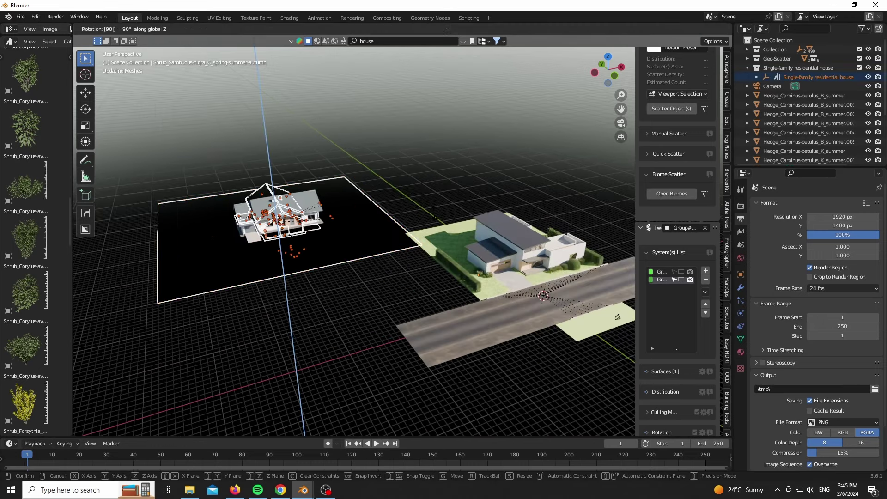
key(Return)
Step: Scale the residential house uniformly by 1.4 while looking through the camera
key(KP_0)
text(s)
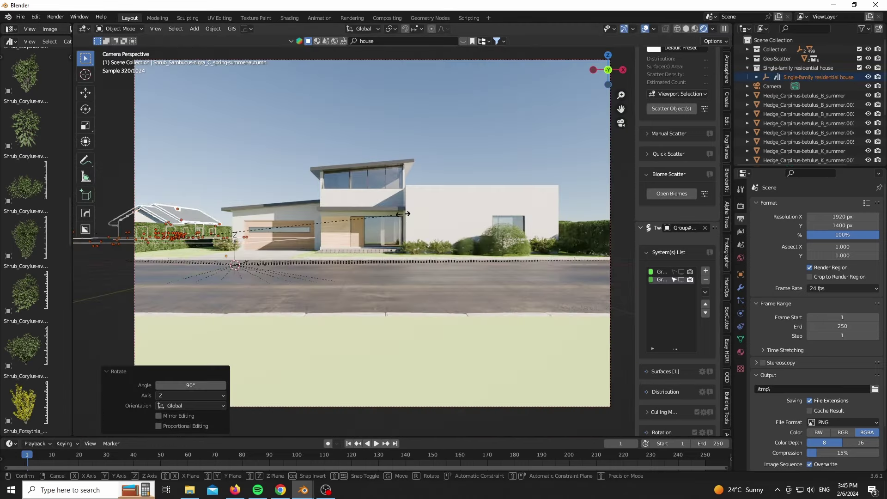
text(1.4)
key(Return)
key(g)
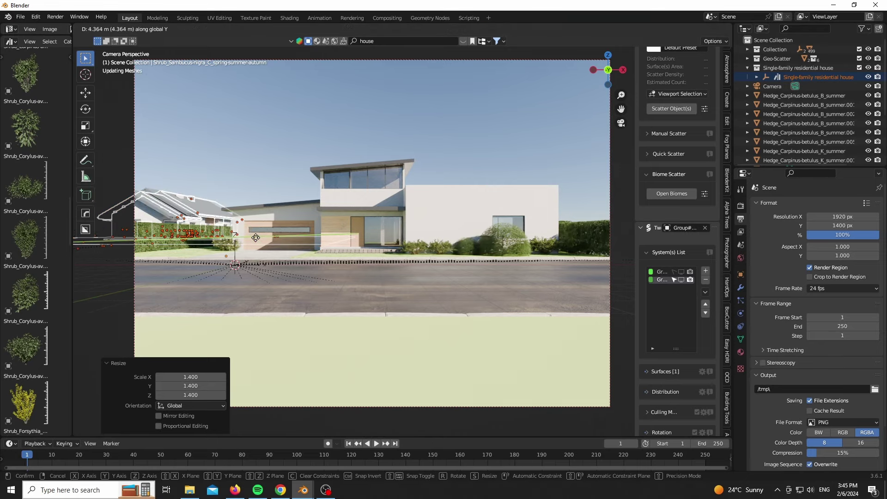
right_click(356, 276)
Step: Switch the viewport to solid shading with scene statistics shown, and hide the residential house
key(z)
click(361, 289)
click(581, 29)
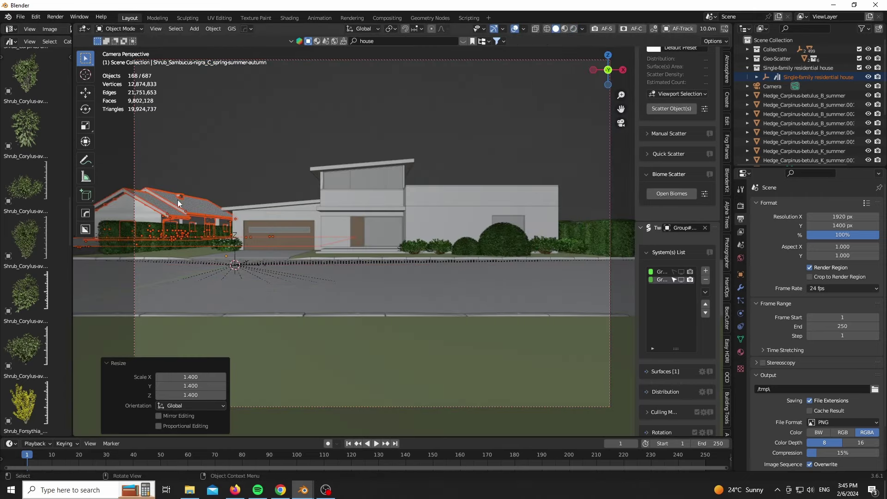
key(h)
Step: Orbit above the plot, widen the asset browser and show the deciduous tree category
drag(607, 70, 610, 139)
shift+middle_drag(554, 370, 596, 221)
middle_drag(596, 221, 74, 284)
drag(73, 285, 284, 286)
click(30, 183)
click(28, 194)
click(29, 214)
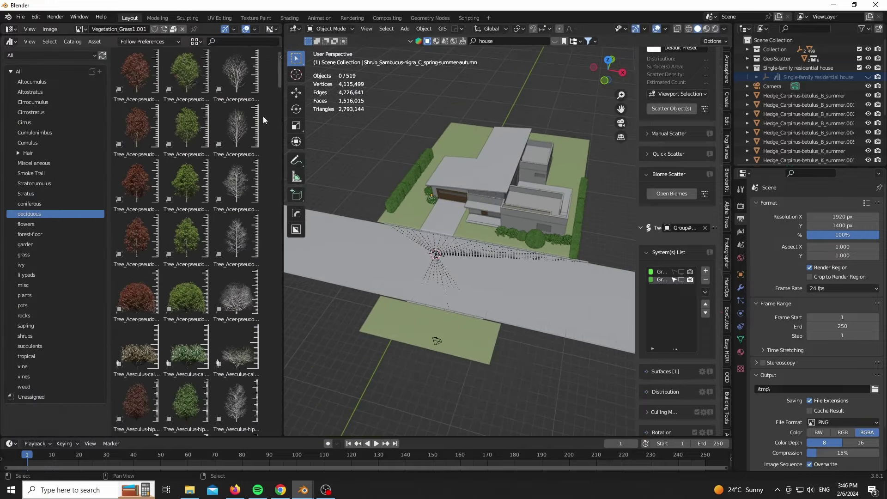
Step: Place a Tree_Acer-pseudoplatanus_A_summer behind the camera near the front grass strip
scroll(517, 181, down, 2)
scroll(517, 181, up, 3)
scroll(384, 159, down, 6)
scroll(332, 231, up, 5)
drag(431, 405, 469, 365)
scroll(453, 278, down, 3)
Step: Switch to rendered shading and move the maple tree horizontally 16.46 m in X and -7.7125 m in Y
drag(608, 70, 711, 87)
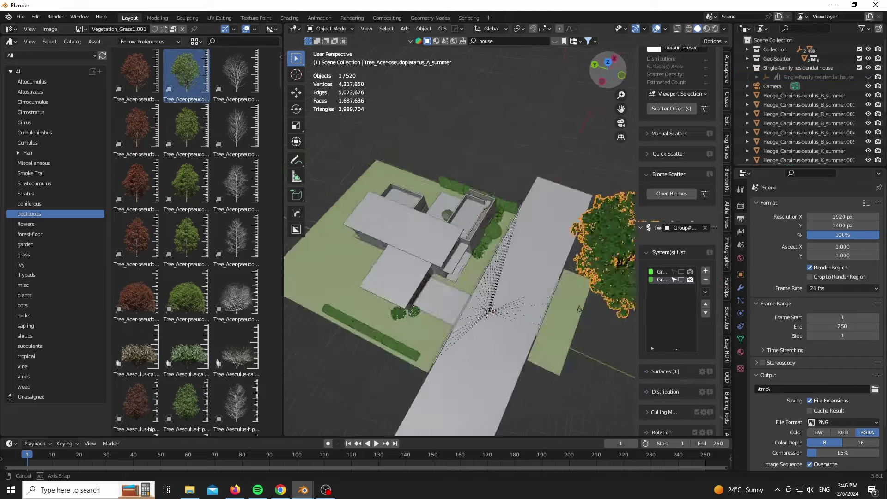
shift+middle_drag(595, 370, 457, 325)
key(z)
click(445, 239)
mouse_move(258, 488)
scroll(535, 273, down, 1)
key(g)
key(shift+z)
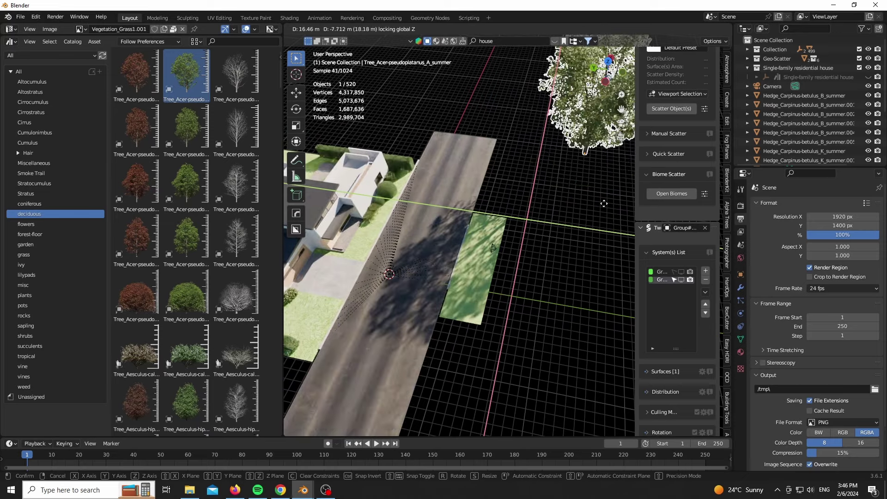
click(603, 202)
Step: Shift the maple tree 0.78514 m in X, -2.63 m in Y and -0.62811 m in Z, and display the scattered grass
key(KP_0)
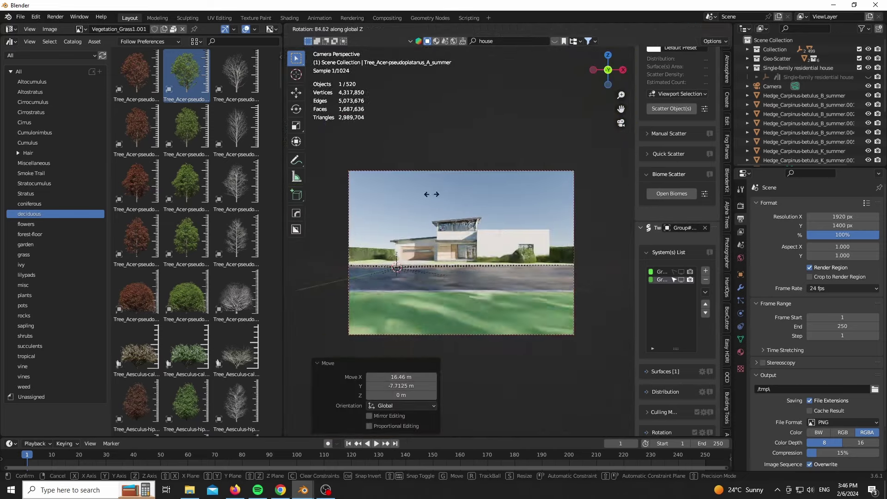
key(KP_0)
key(g)
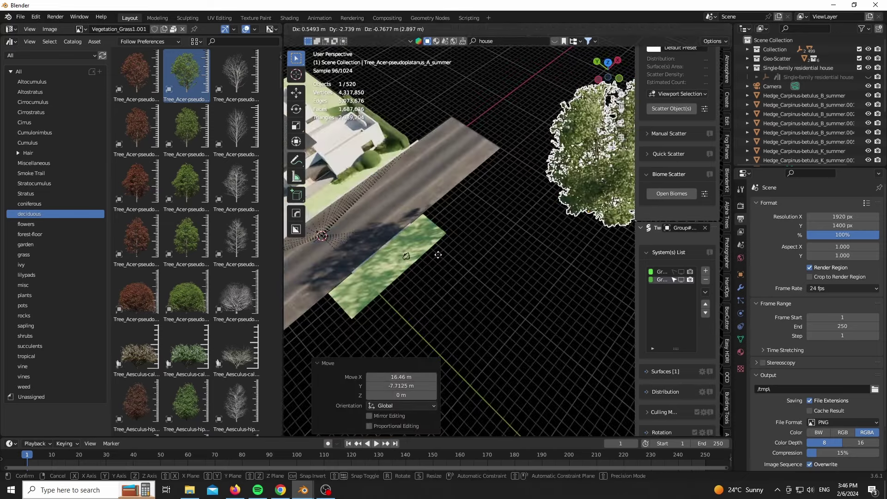
click(423, 234)
key(KP_0)
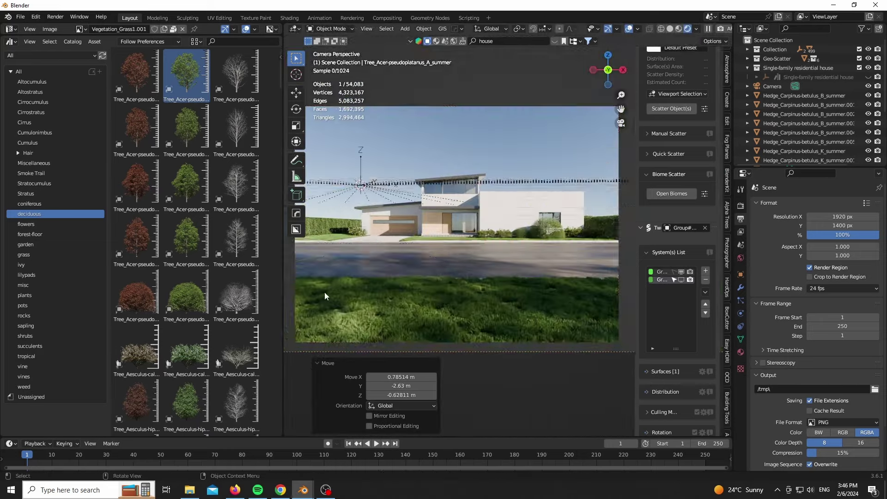
scroll(347, 326, down, 3)
scroll(356, 308, up, 3)
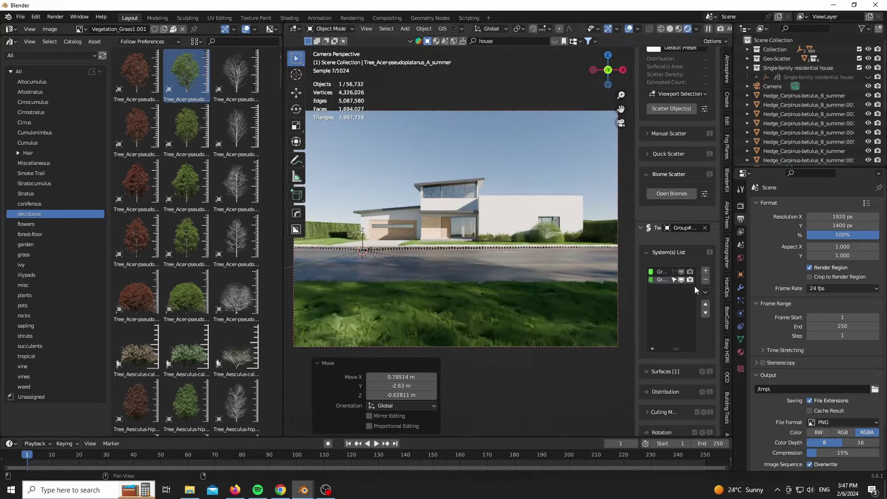
Step: Select the camera and set its focal length to 29 mm
click(460, 111)
click(740, 313)
click(868, 248)
click(867, 248)
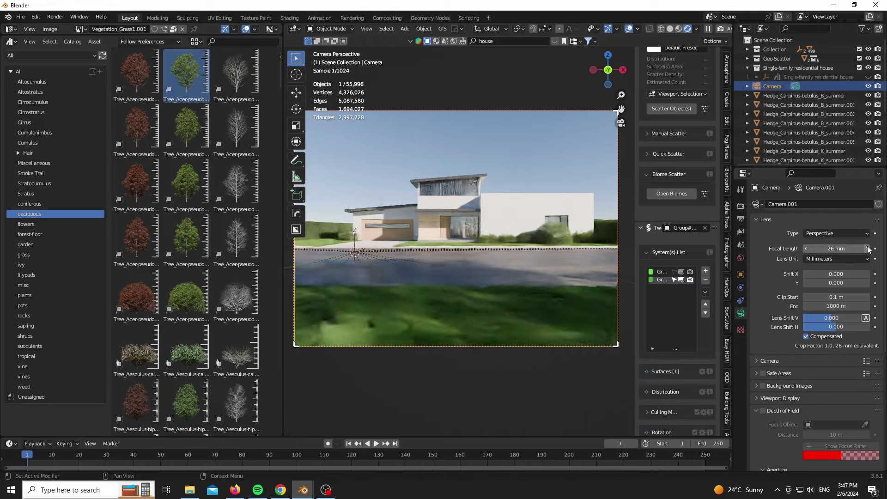
click(867, 247)
click(868, 248)
click(867, 248)
Step: Switch the viewport to solid shading and hide the scattered grass in the viewport
key(z)
click(442, 274)
drag(283, 277, 15, 277)
click(681, 280)
Step: Place a second Tree_Acer-pseudoplatanus_A_summer at the white wing of the house
drag(607, 72, 580, 98)
drag(15, 305, 186, 300)
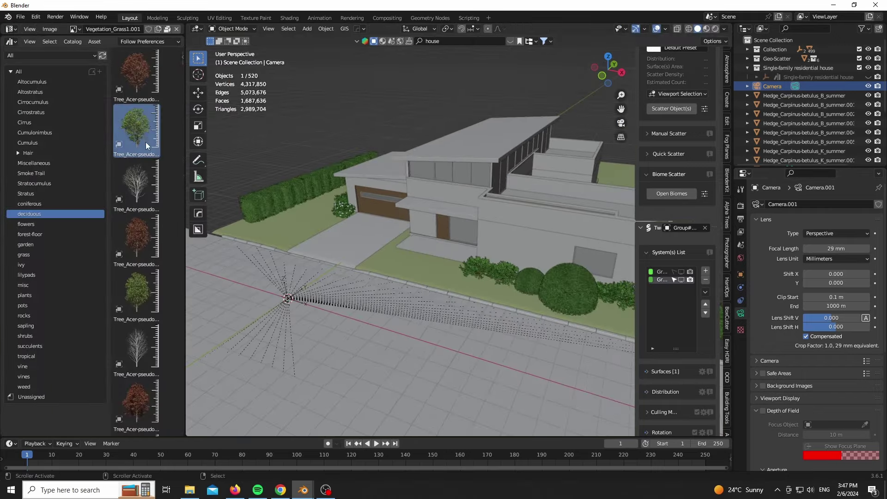
scroll(383, 342, down, 1)
drag(571, 226, 571, 227)
Step: In the rendered camera view, move the second maple tree 13.637 m in X and 0.30169 m in Z
key(KP_0)
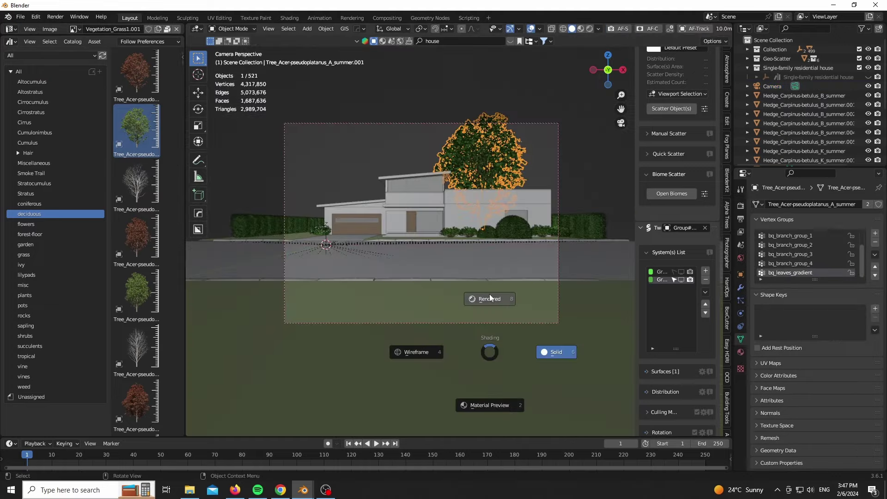
click(481, 298)
key(Home)
key(g)
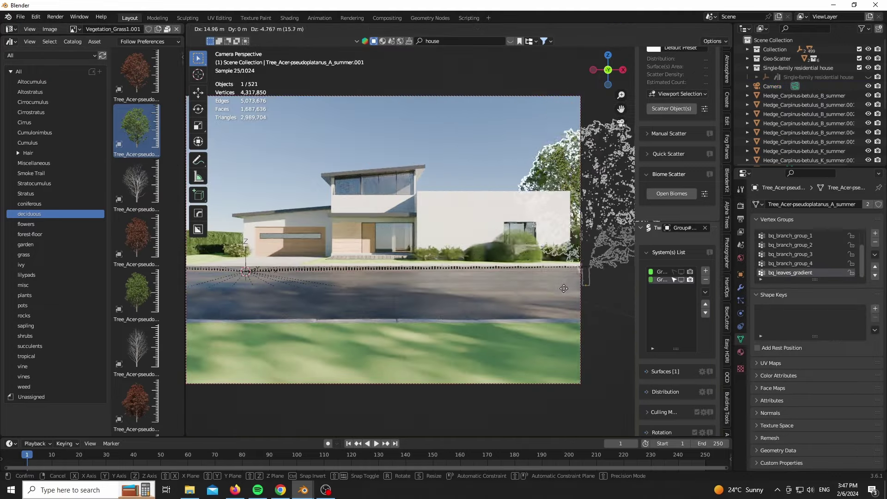
click(554, 243)
Step: Duplicate the second maple tree to the opposite rear side of the house, behind the garage
middle_drag(554, 244, 511, 291)
scroll(541, 319, down, 7)
key(shift+d)
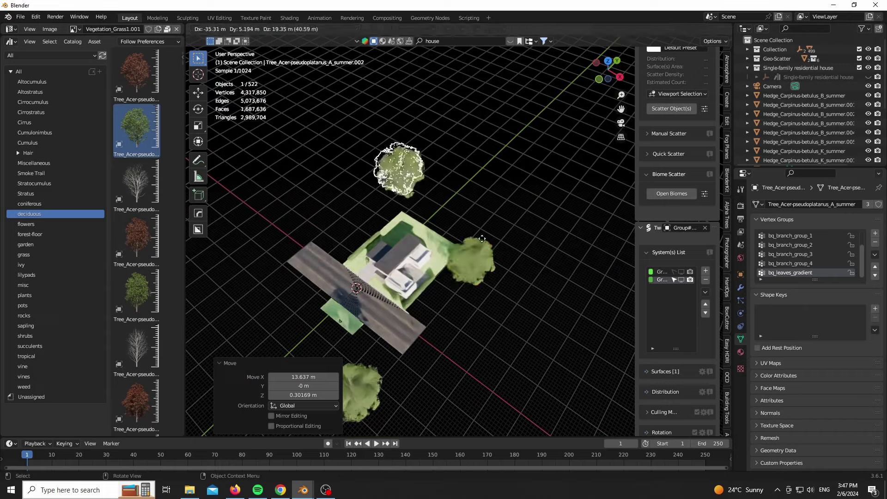
click(481, 237)
Step: Add a mesh plane to the scene and scale it uniformly by 100
key(shift+a)
mouse_move(277, 117)
click(375, 117)
text(s100)
key(Return)
scroll(449, 285, down, 2)
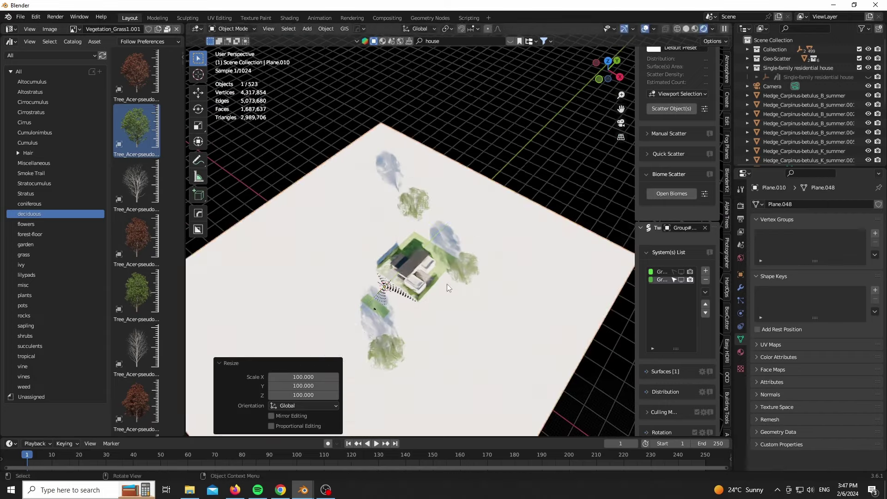
Step: Move the large plane along global Y so it lies behind the house plot
key(g)
key(y)
click(599, 159)
Step: Give the large plane a new material with a green base colour of hue 0.284 and saturation 0.635
click(740, 352)
click(840, 244)
click(834, 325)
click(808, 223)
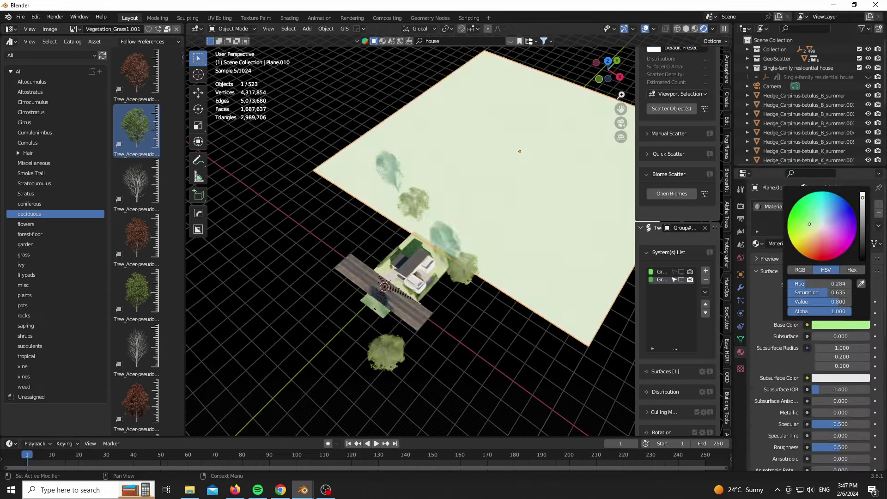
Step: Darken the large background plane's base colour to a deep green and check it through the camera
drag(862, 203, 860, 245)
scroll(434, 184, up, 10)
click(854, 324)
key(KP_0)
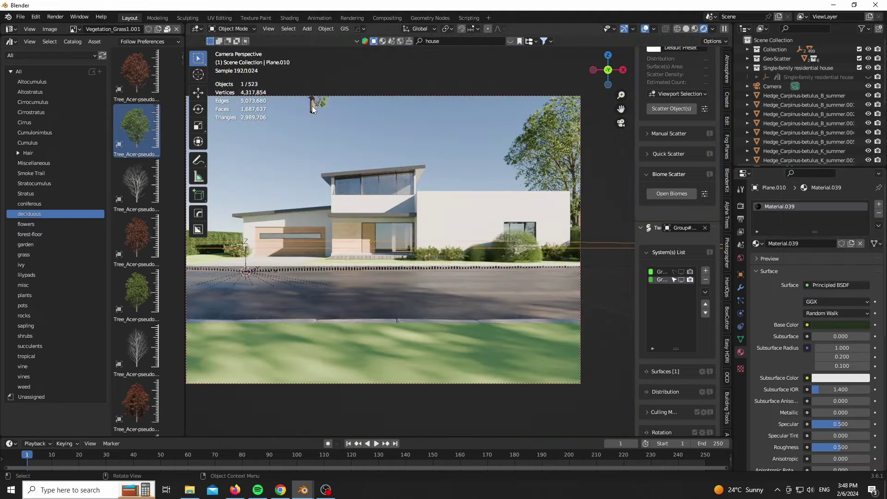
Step: Move the floating maple tree down behind the flat-roofed wing, scale it, and rotate it -86.1° about the global Z axis
click(311, 106)
key(g)
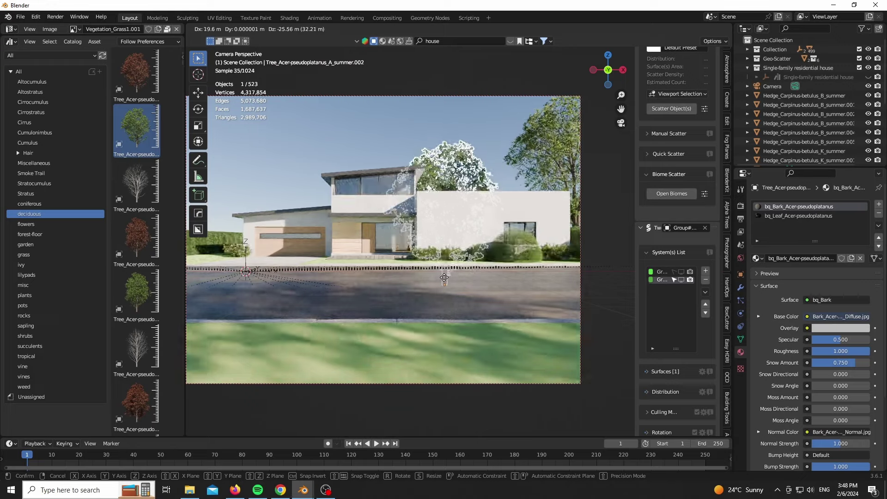
click(455, 253)
key(s)
click(499, 277)
key(r)
key(z)
click(531, 157)
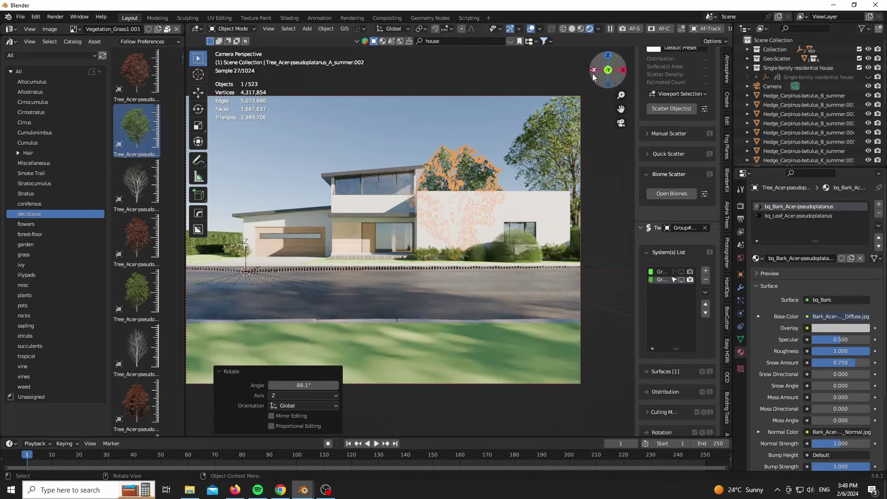
Step: Place the Tree_Acer-pseudoplatanus_B_summer asset at the rear of the plot behind the garage and scale it
drag(599, 75, 350, 247)
drag(384, 212, 364, 221)
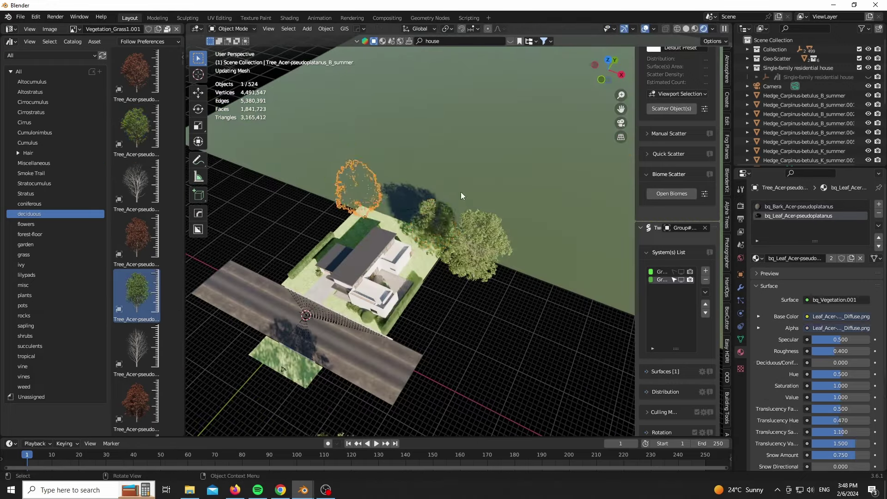
key(s)
click(445, 206)
Step: Place another summer maple on the ground behind the house and position it within the camera view
key(KP_0)
scroll(440, 204, down, 1)
drag(603, 79, 546, 162)
key(KP_0)
key(g)
click(558, 176)
Step: Move the maple behind the flat-roofed wing about 5.59 m along X and -1.15 m along Z
click(483, 183)
key(g)
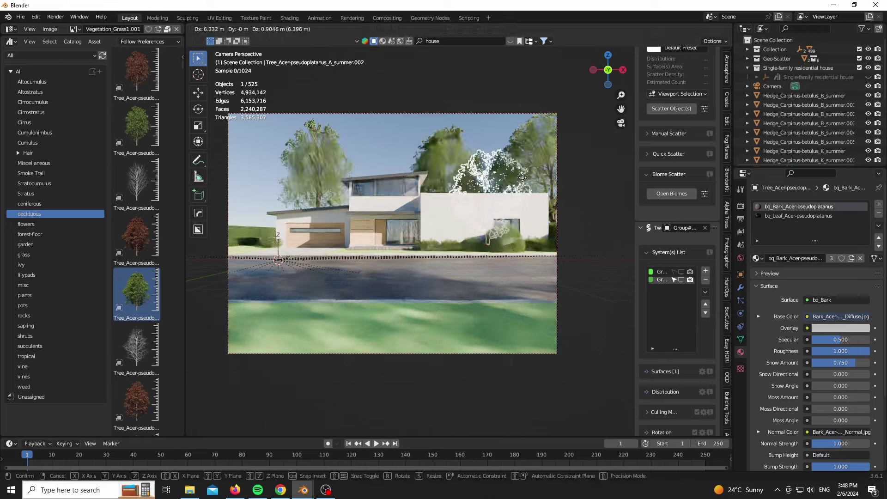
click(523, 193)
key(shift+alt+z)
key(KP_0)
Step: Enlarge the asset browser and place the Tree_Carpinus-betulus_B_summer asset behind the house
drag(185, 252, 248, 259)
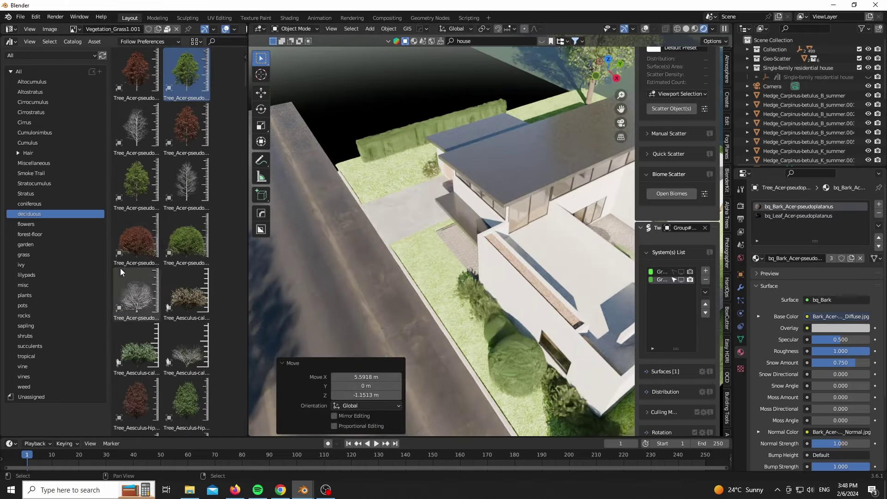
drag(112, 265, 9, 268)
scroll(41, 274, down, 10)
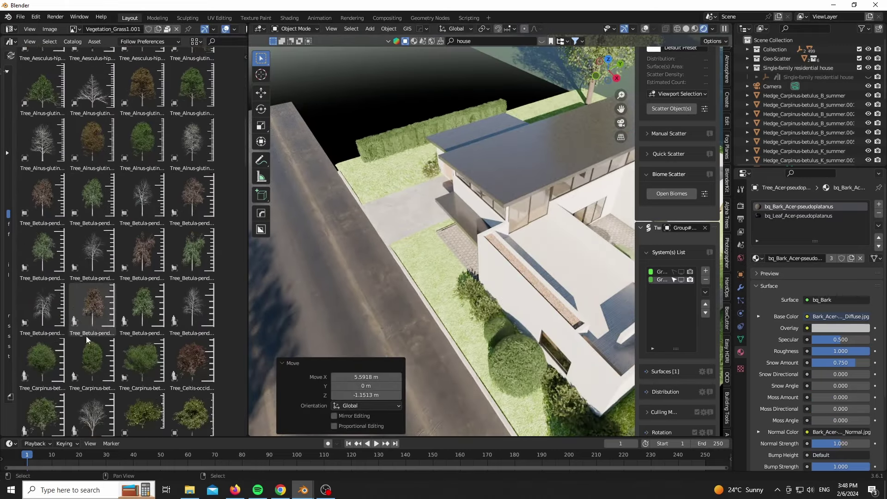
scroll(306, 305, down, 6)
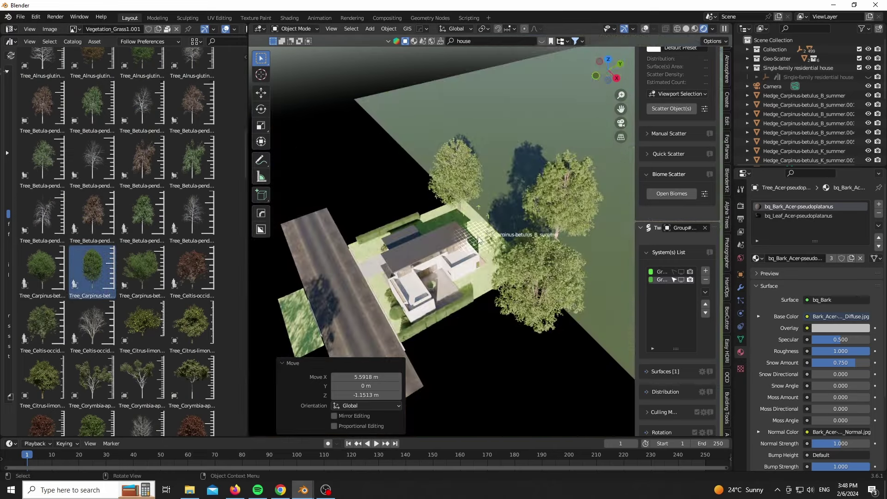
drag(495, 240, 495, 241)
Step: Scale the new Carpinus-betulus tree and move it about -1.74 m along global Z
key(KP_0)
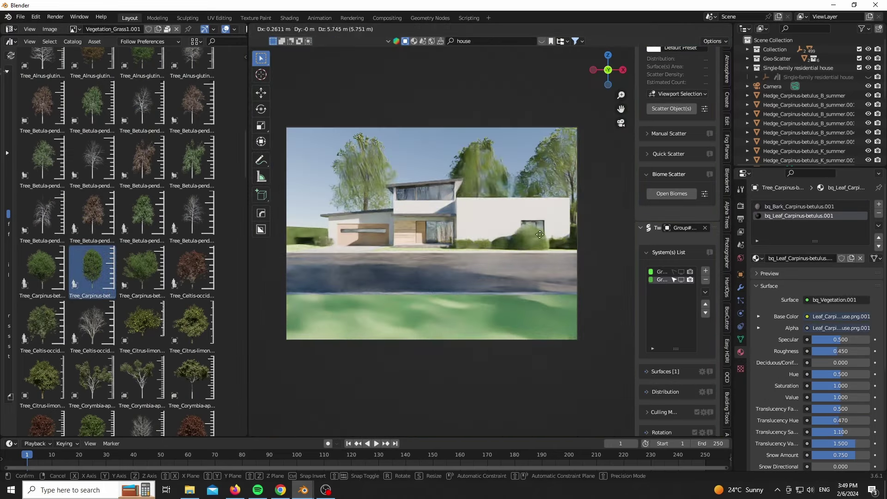
key(s)
click(600, 319)
key(g)
key(z)
click(547, 294)
Step: Set the maximum transparent light bounces in the render settings to 512
scroll(412, 220, up, 10)
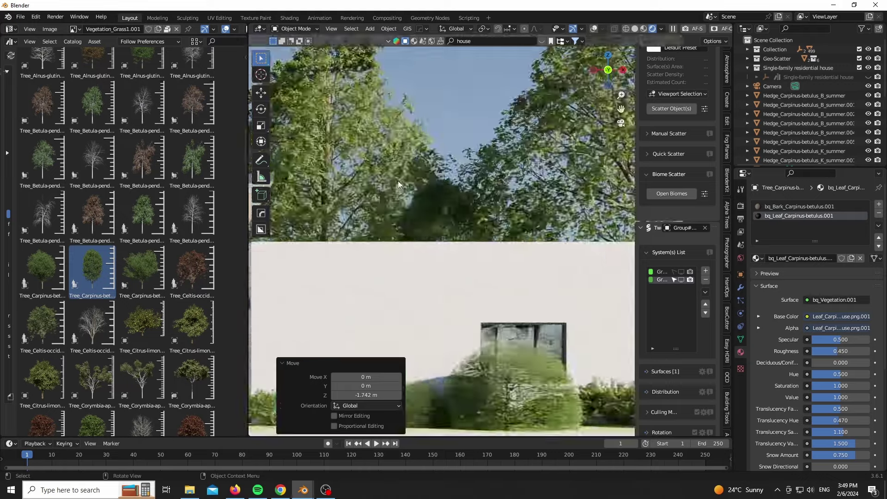
click(740, 206)
scroll(753, 303, down, 5)
click(772, 339)
scroll(786, 365, down, 5)
double_click(836, 321)
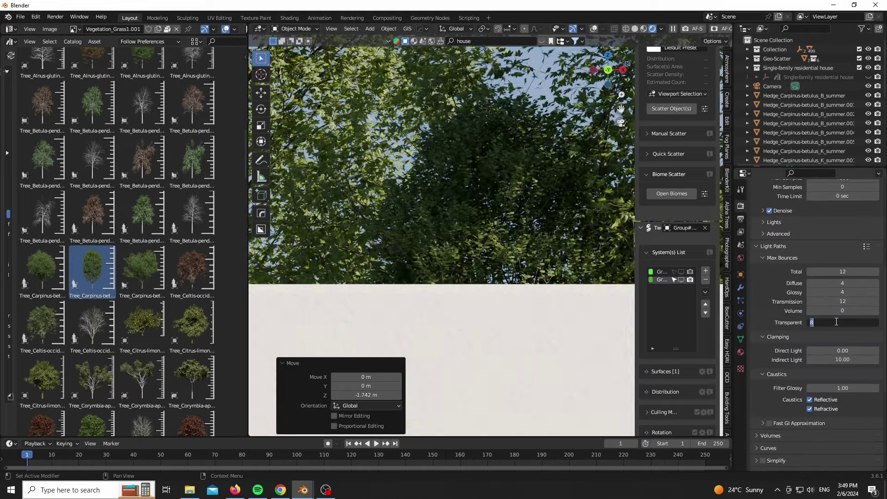
scroll(492, 222, down, 6)
Step: Place a summer Celtis-occidentalis tree in the scene and move it about 24.6 m in X and -23.9 m in Y, locking Z
middle_drag(492, 222, 462, 185)
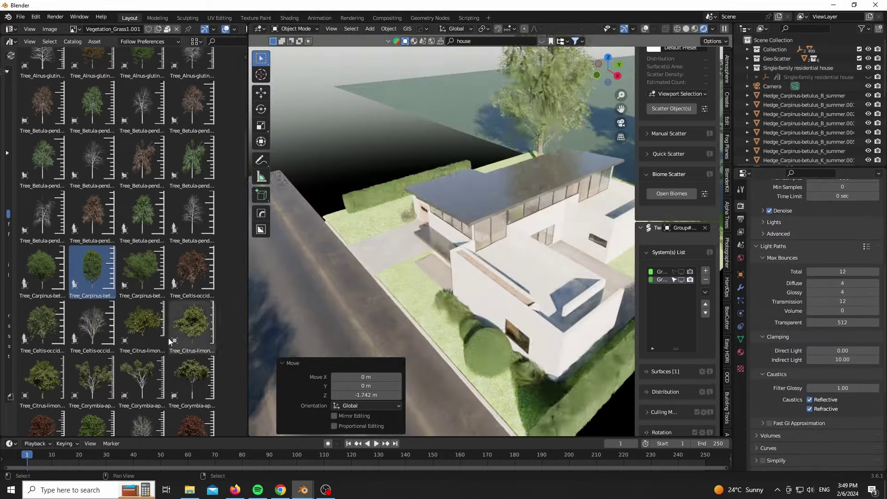
scroll(116, 230, down, 1)
drag(42, 286, 600, 151)
middle_drag(600, 151, 519, 261)
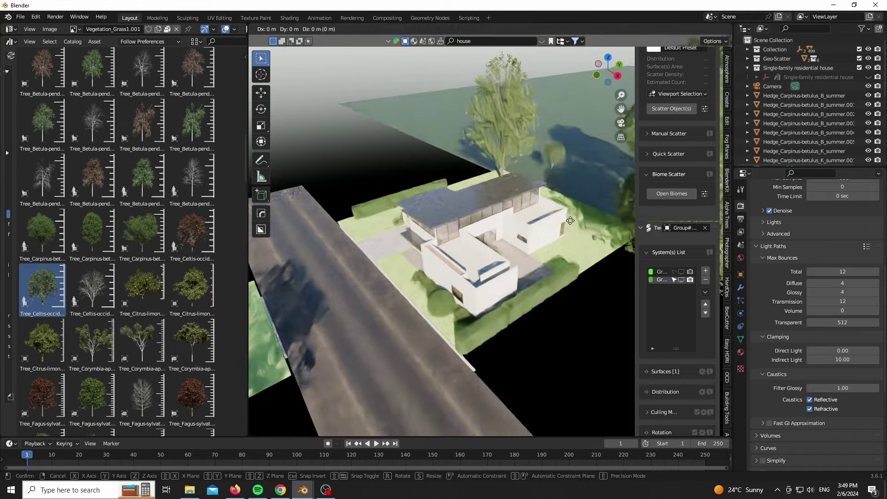
drag(450, 405, 594, 348)
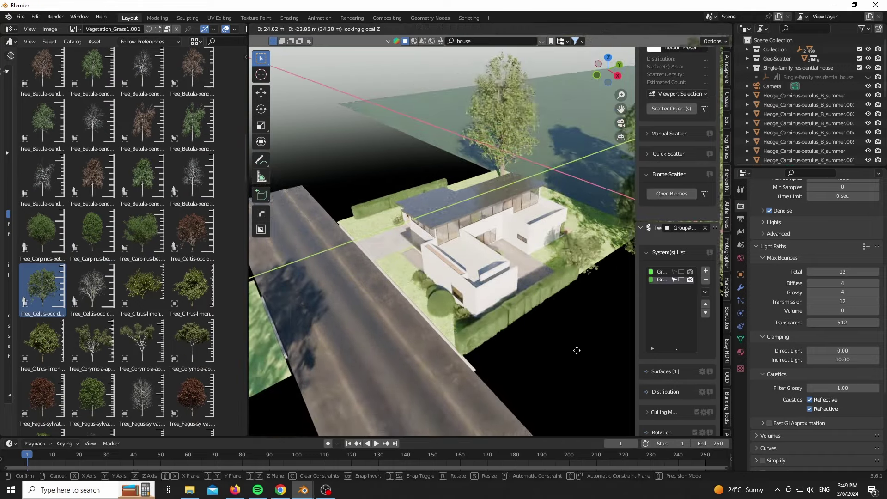
click(577, 355)
Step: Shift the Celtis-occidentalis tree in the camera view by about 7 m along X and 0.46 m along Z
key(KP_0)
scroll(565, 335, up, 6)
key(g)
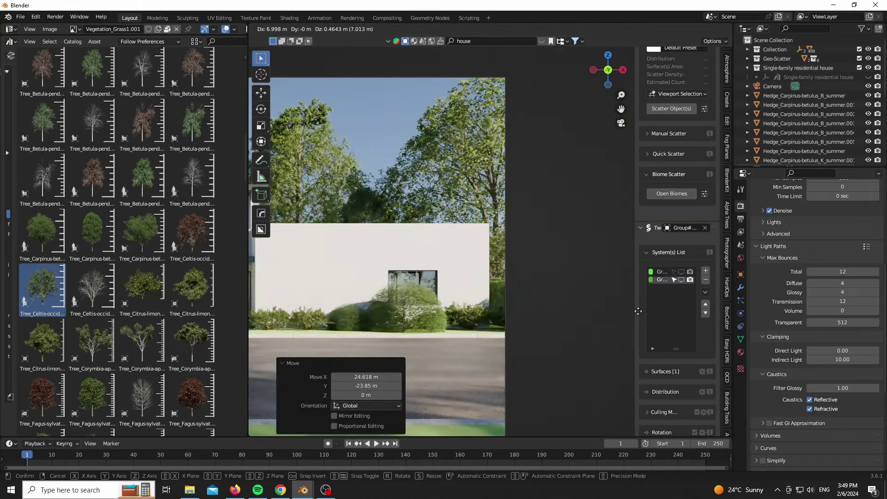
click(637, 309)
Step: Place the Tree_Fraxinus-excelsior_T_summer asset behind the rear trees and shift it about 9 m along X and 0.42 m along Z
scroll(527, 226, down, 6)
key(KP_0)
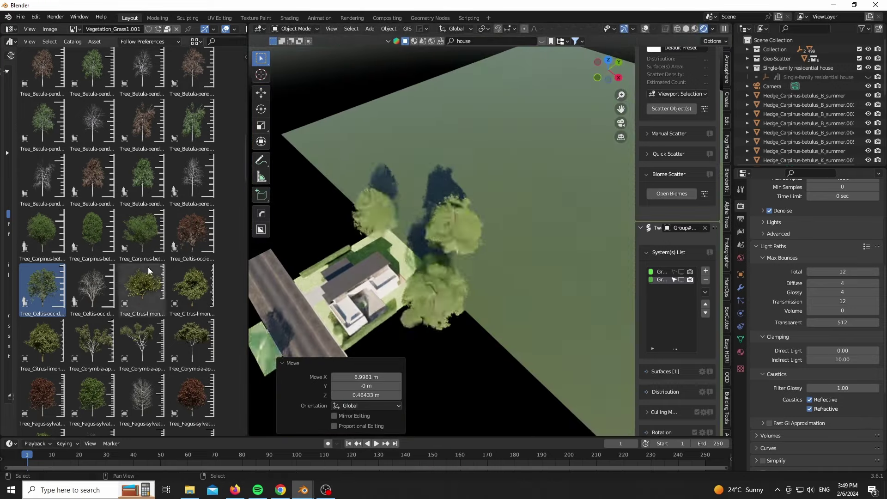
scroll(148, 267, down, 10)
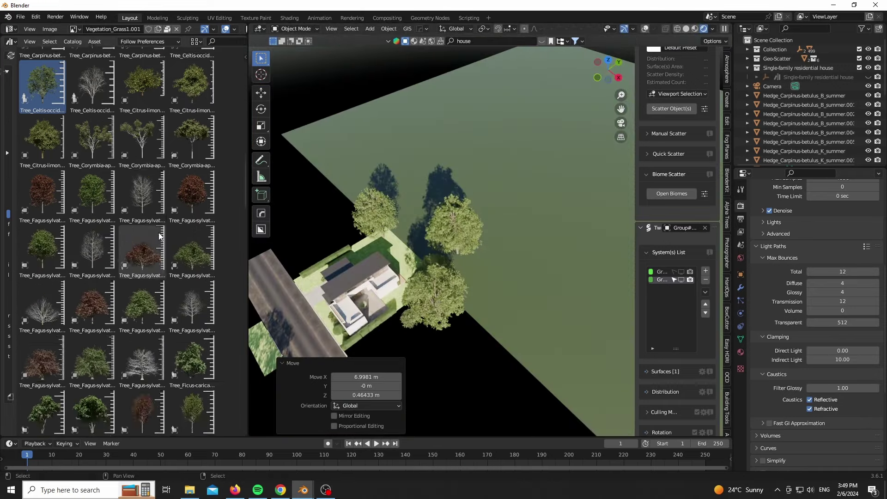
drag(92, 302, 560, 179)
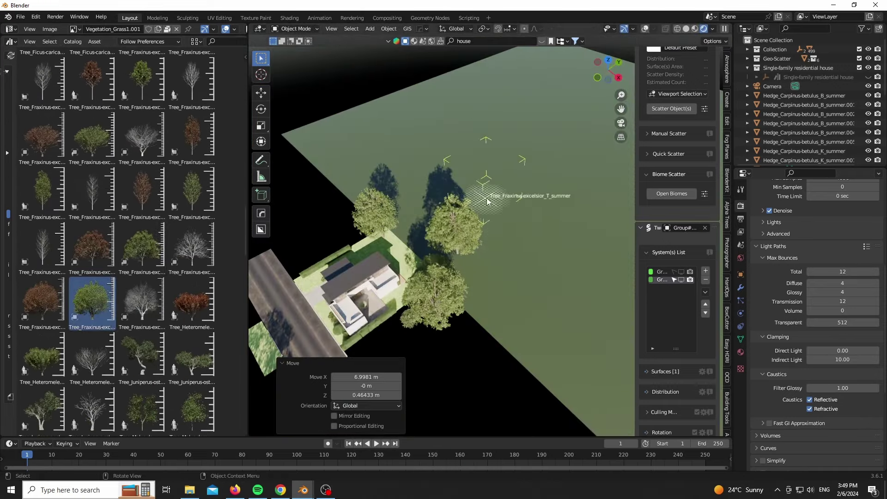
drag(489, 202, 465, 165)
key(KP_0)
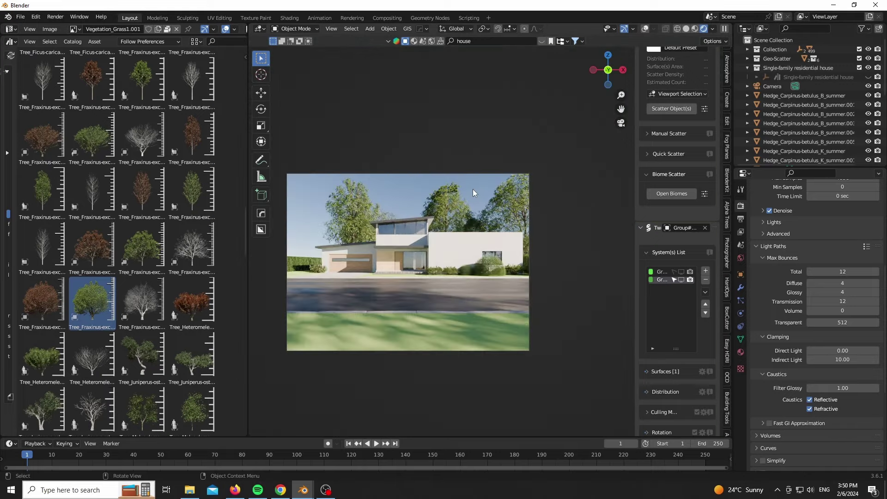
key(g)
click(505, 188)
Step: Place a round green summer Aesculus tree behind the house and shift it about -14.5 m along X and -3.5 m along Z
middle_drag(506, 189, 408, 248)
scroll(107, 259, up, 10)
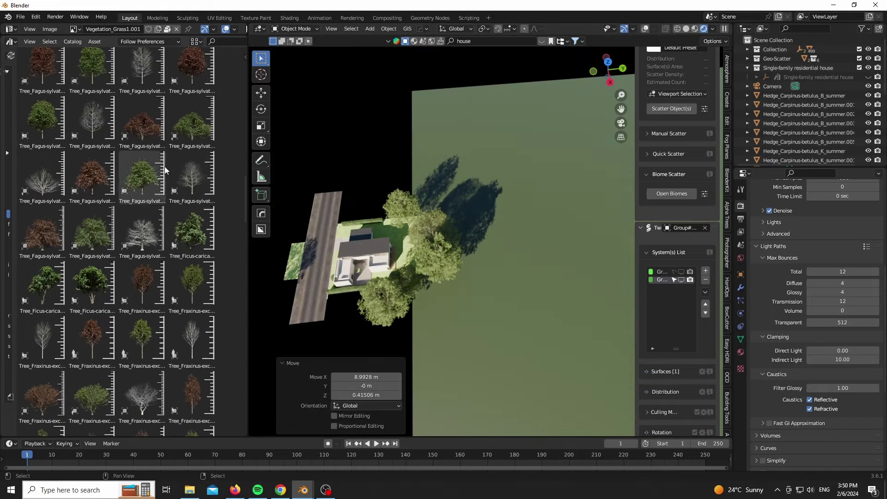
scroll(109, 267, up, 8)
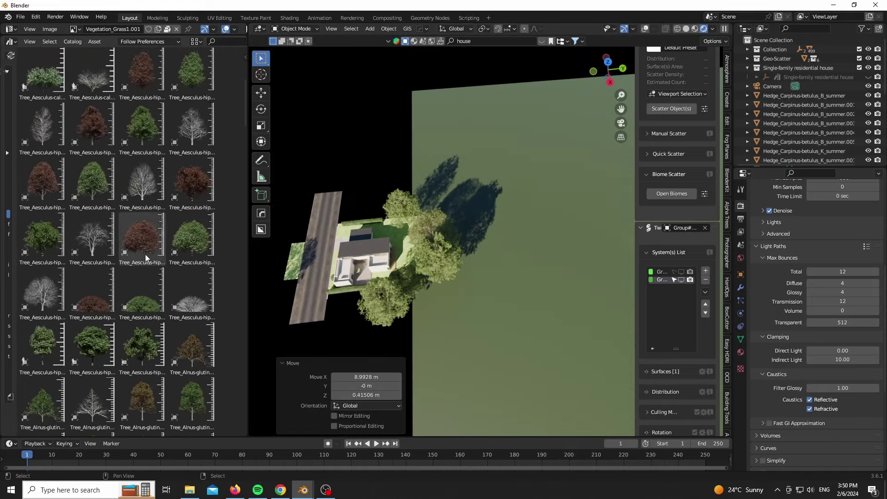
drag(489, 221, 495, 220)
key(KP_0)
key(g)
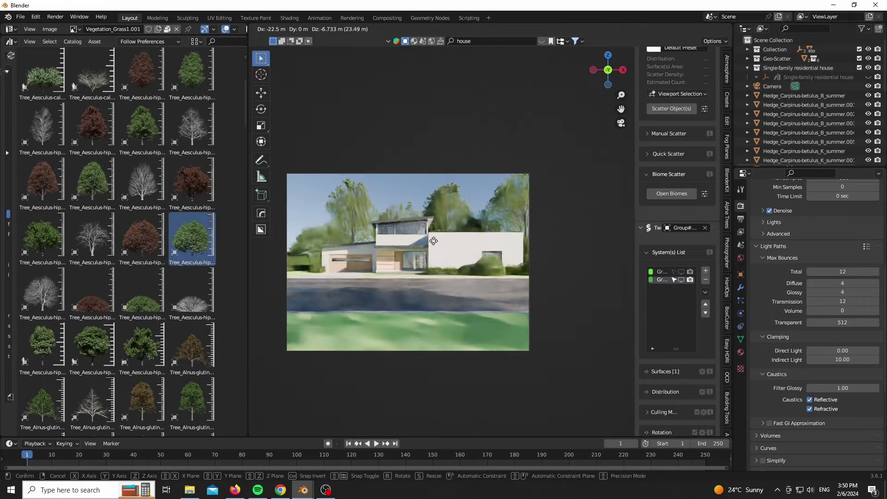
click(454, 232)
Step: Place a summer Acer-pseudoplatanus D tree behind the house and shift it about -0.73 m along X and 2.69 m along Z
middle_drag(454, 232, 416, 259)
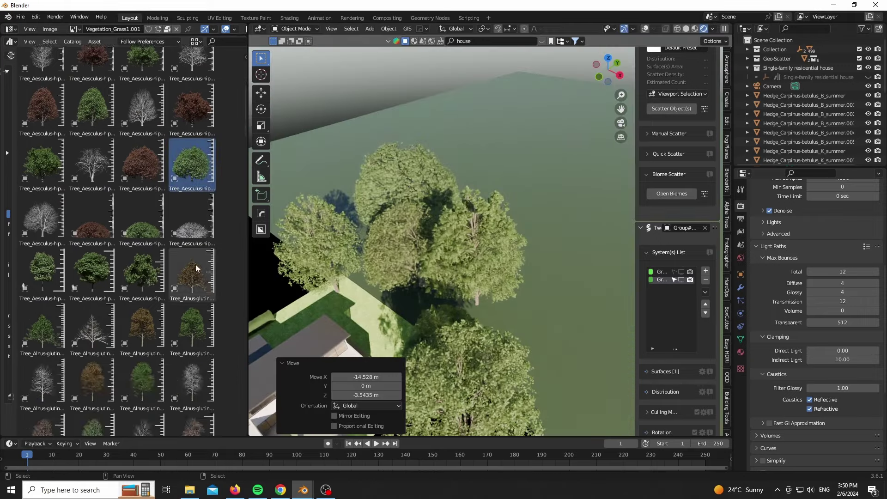
scroll(115, 231, up, 8)
drag(142, 184, 462, 179)
drag(567, 225, 568, 226)
key(KP_0)
key(g)
click(519, 216)
Step: Adjust the new Acer-pseudoplatanus D tree's position along global Z in the camera view
key(g)
key(y)
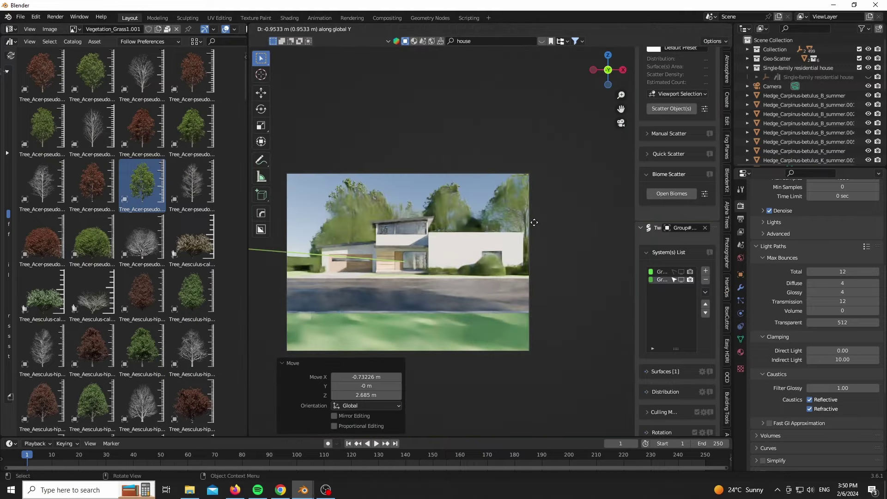
key(z)
click(572, 388)
key(s)
key(Escape)
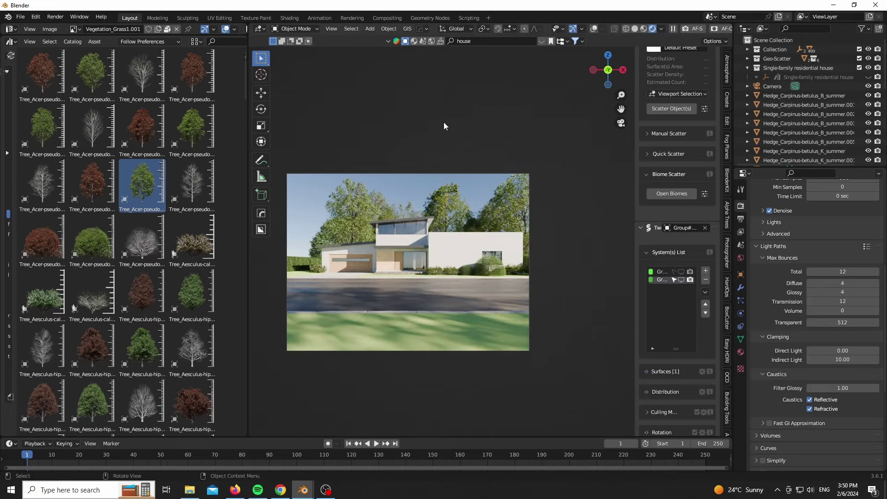
Step: Unhide the neighbouring single-family residential house with its plot and scale it uniformly by 1.046
scroll(323, 235, up, 3)
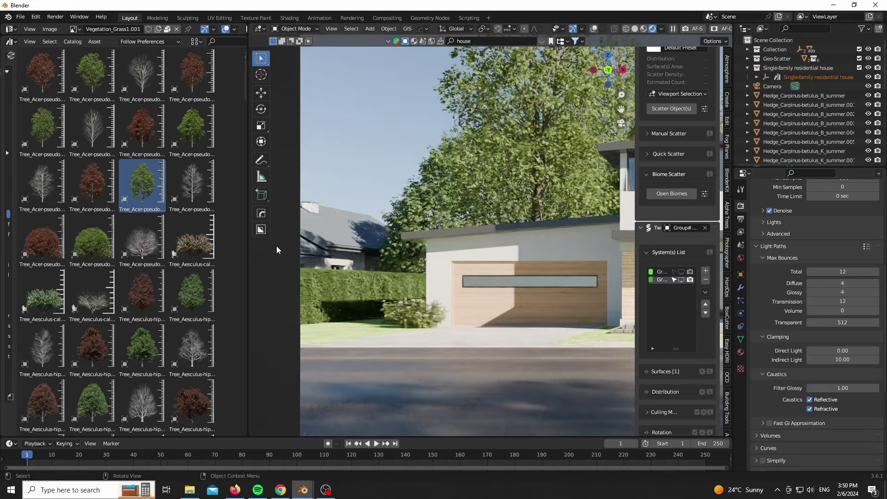
key(KP_0)
key(alt+shift+z)
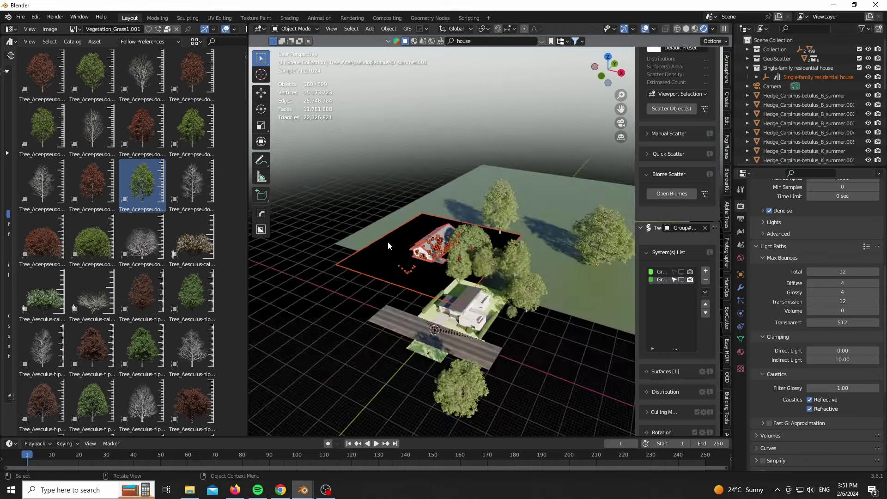
key(s)
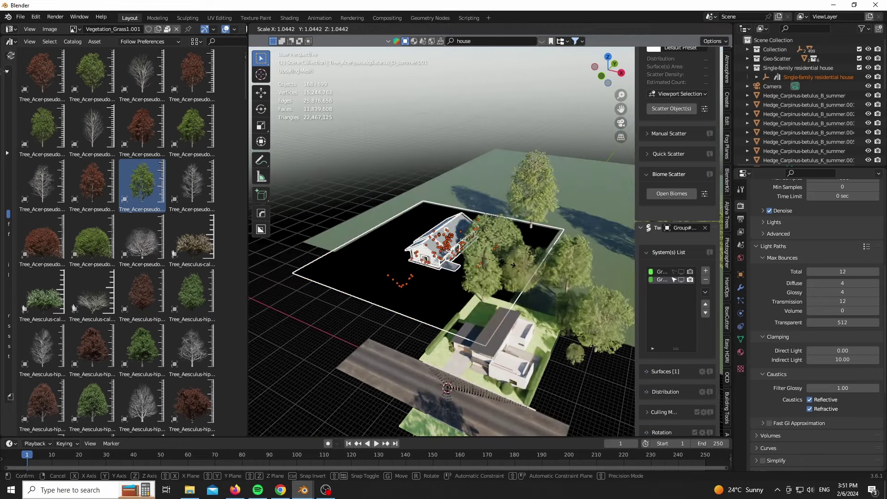
click(474, 261)
Step: Move the neighbouring house 3 m along global X
key(g)
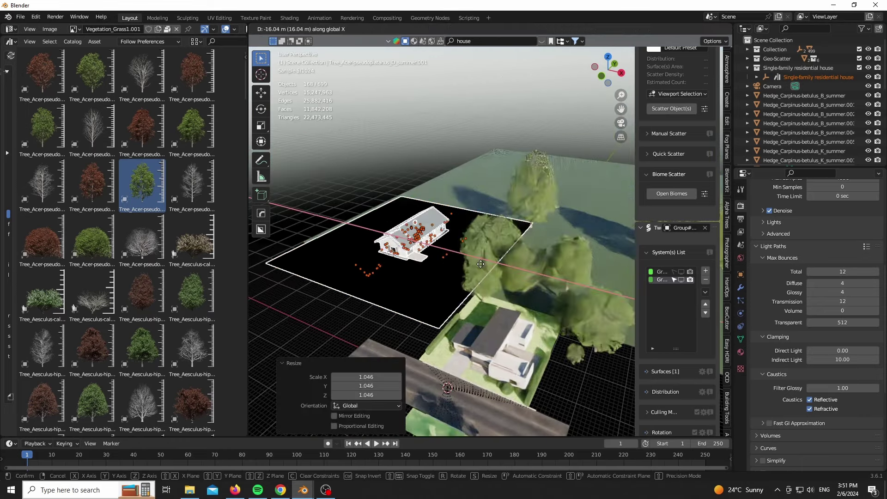
right_click(481, 265)
key(g)
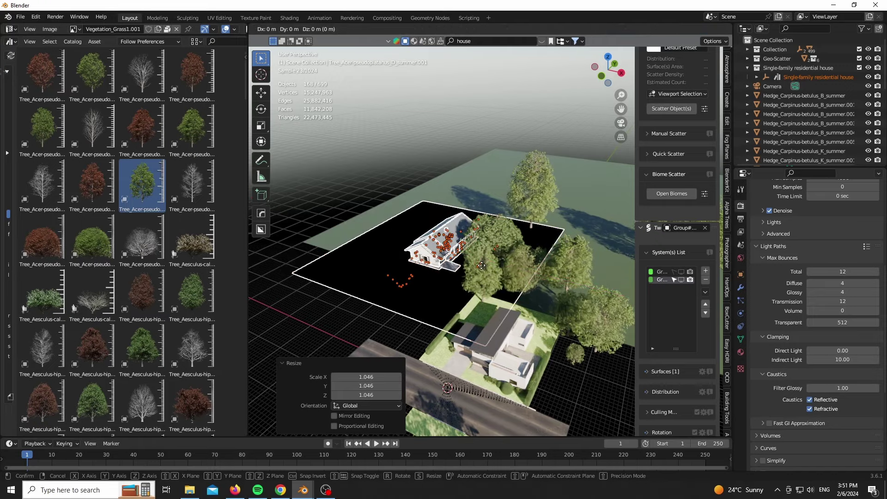
key(Return)
Step: Return to the camera view, deselect the neighbouring house, and turn on viewport display for the grass scatter systems
key(KP_0)
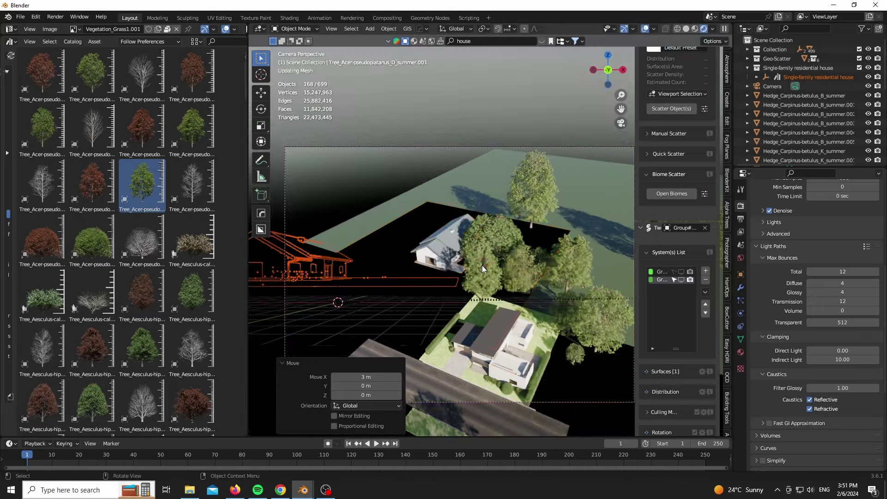
scroll(322, 302, up, 4)
scroll(395, 281, down, 3)
click(619, 275)
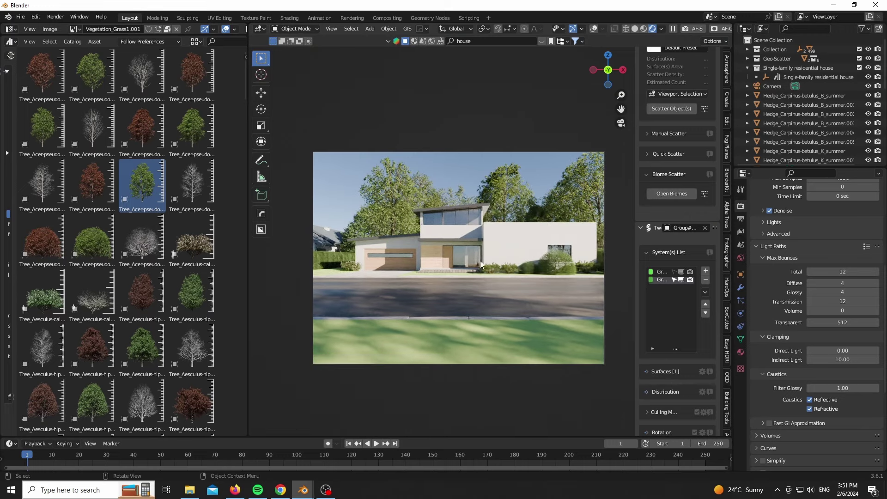
scroll(356, 266, down, 1)
scroll(512, 300, up, 1)
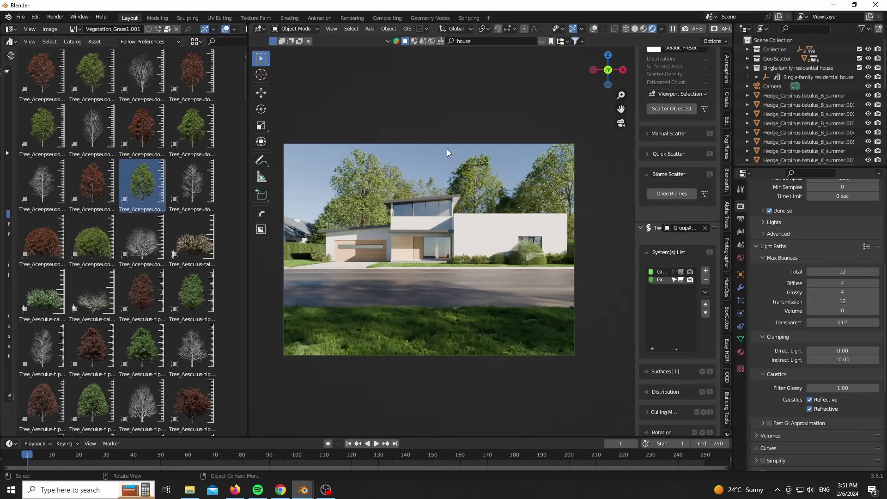
Step: Set the camera's vertical lens shift Y to 0.030
click(768, 87)
click(768, 85)
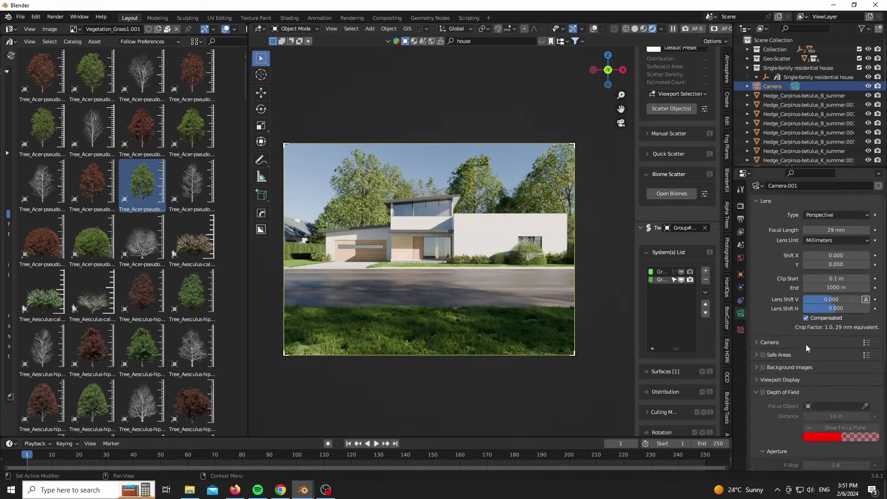
click(867, 266)
click(867, 266)
click(867, 267)
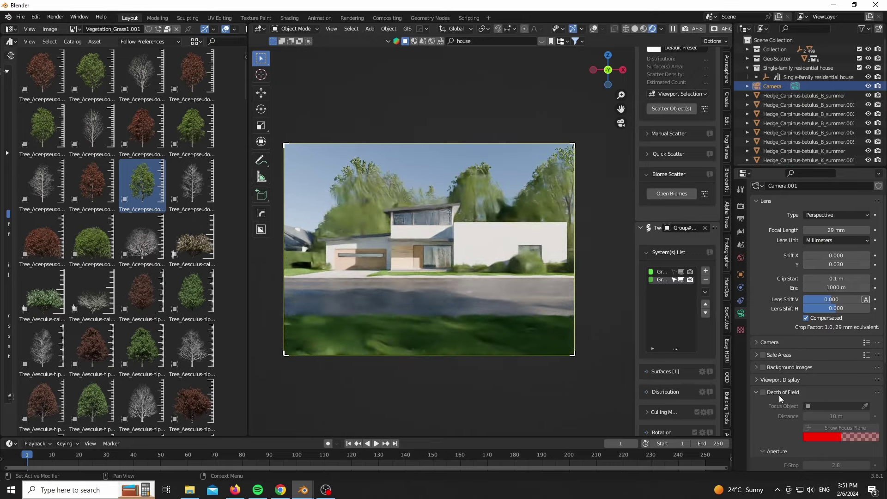
Step: Turn on the camera's depth of field with object [138291].001 as the focus object and an F-Stop of 5.0
click(398, 322)
scroll(843, 378, down, 5)
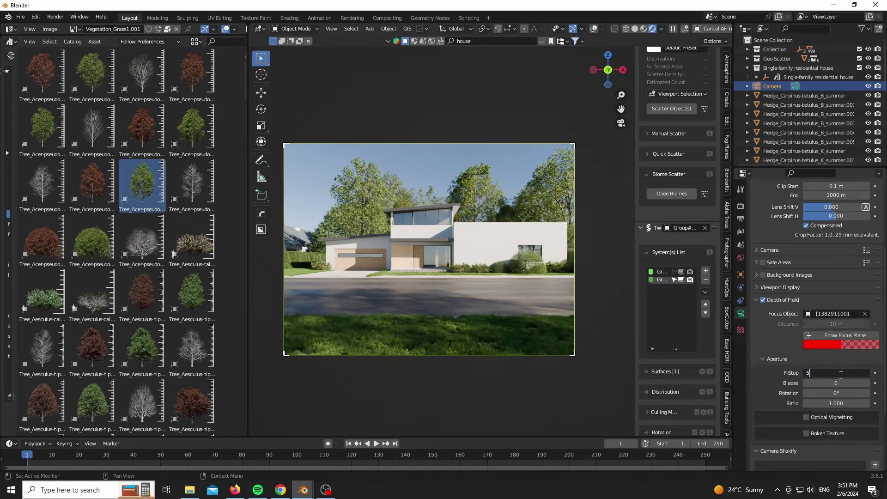
scroll(336, 353, up, 7)
scroll(359, 373, down, 5)
scroll(587, 309, up, 3)
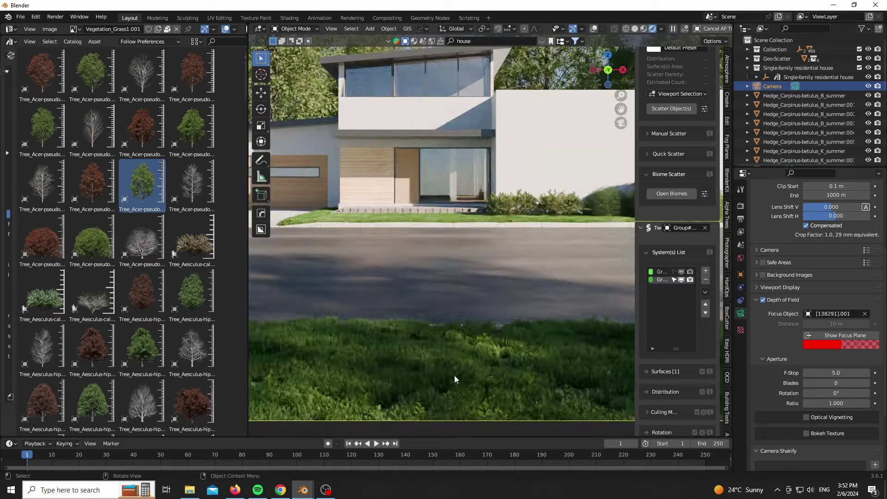
Step: Lower the geometry of the foreground lawn mesh slightly along global Z in Edit Mode, then return to Object Mode
click(453, 374)
key(Tab)
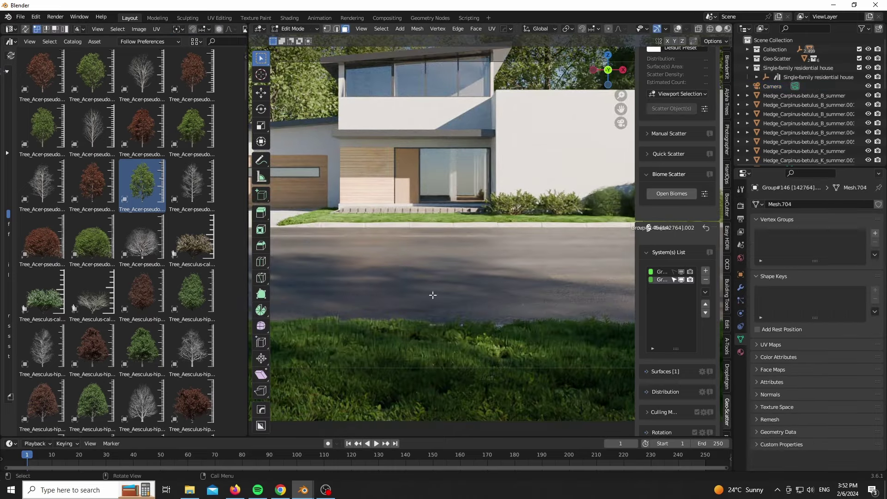
scroll(432, 295, down, 3)
key(g)
key(z)
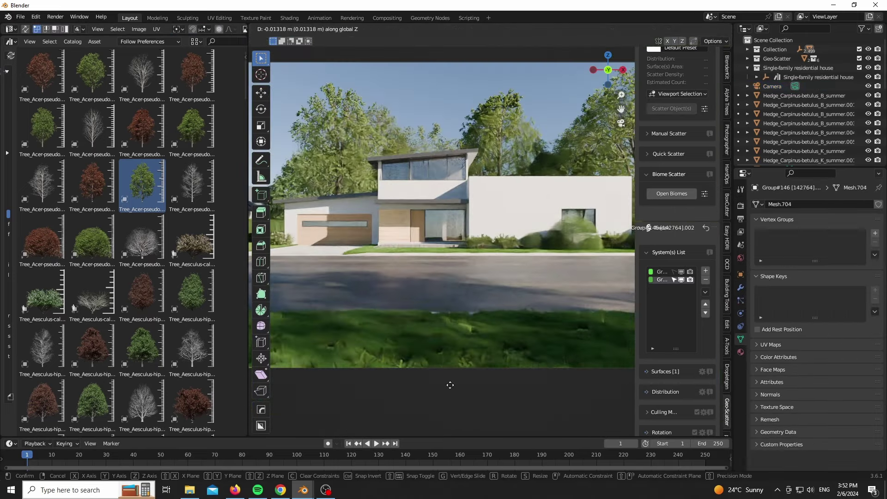
click(452, 423)
key(Tab)
scroll(458, 334, down, 2)
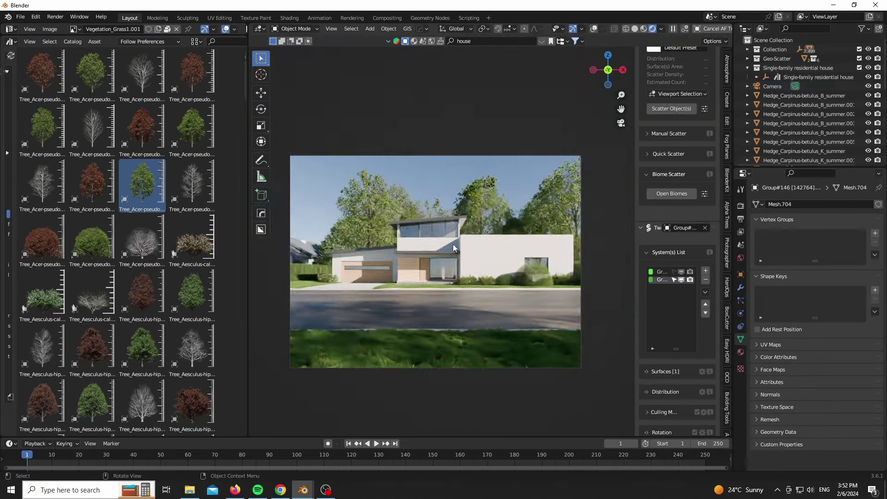
scroll(458, 291, up, 1)
scroll(28, 249, down, 2)
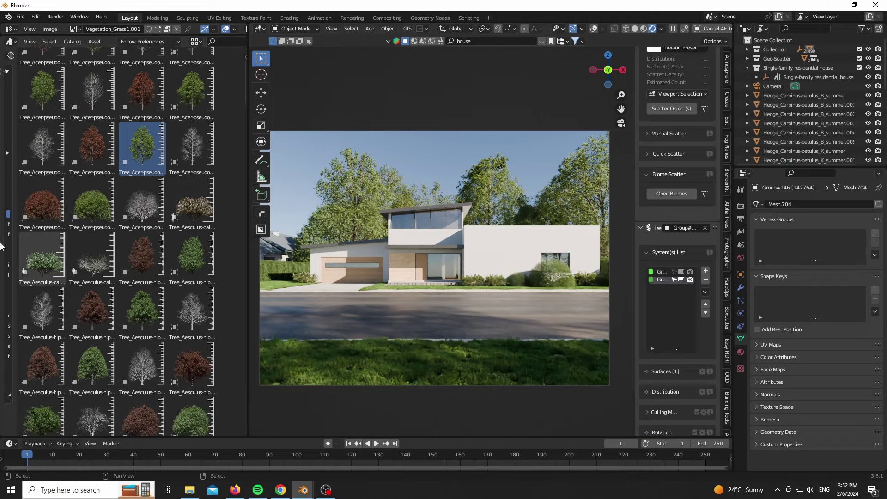
Step: Place Cortaderia-Selloana B and E grass clumps at opposite ends of the foreground lawn, lowering the E clump about 0.18 m
drag(17, 254, 85, 255)
click(28, 255)
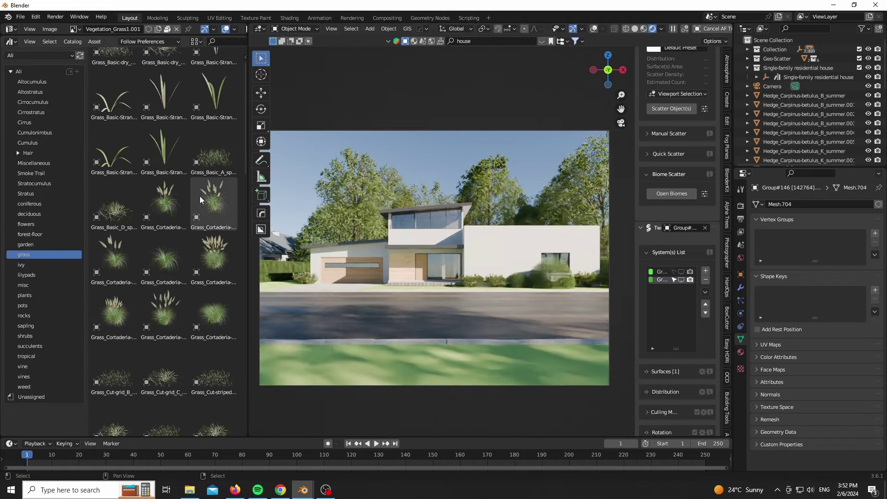
drag(308, 355, 309, 356)
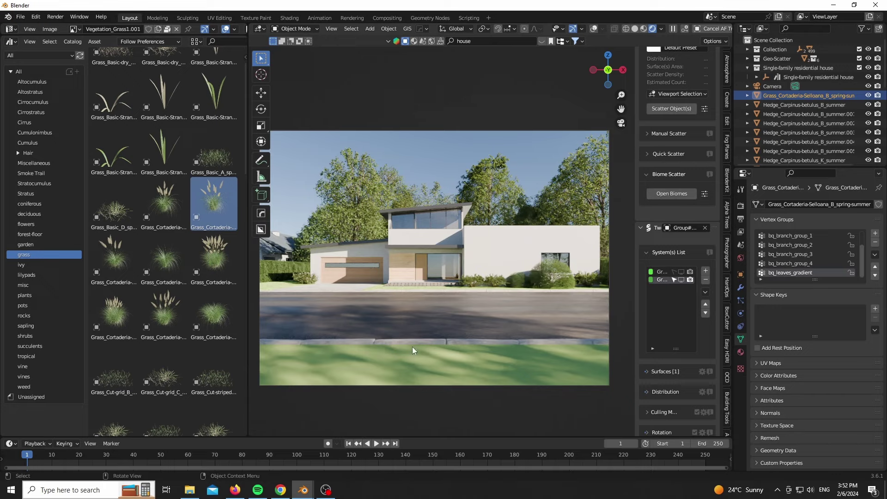
key(g)
key(shift+z)
click(409, 372)
drag(213, 258, 512, 356)
scroll(512, 356, down, 1)
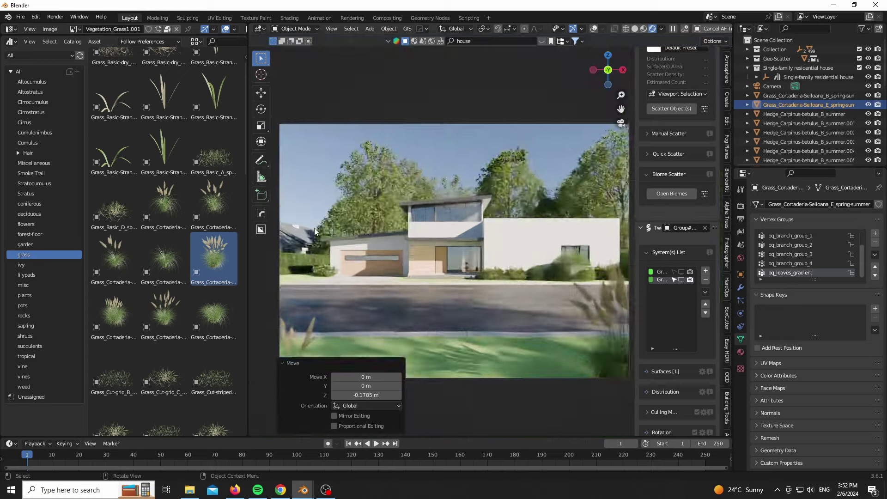
Step: Add a Helictotrichon-sempervirens A grass clump and move it horizontally to the lawn corner beside the house's entrance steps
scroll(152, 228, down, 3)
scroll(153, 228, down, 1)
drag(163, 331, 399, 272)
middle_drag(399, 272, 400, 299)
scroll(399, 246, up, 7)
key(g)
key(shift+z)
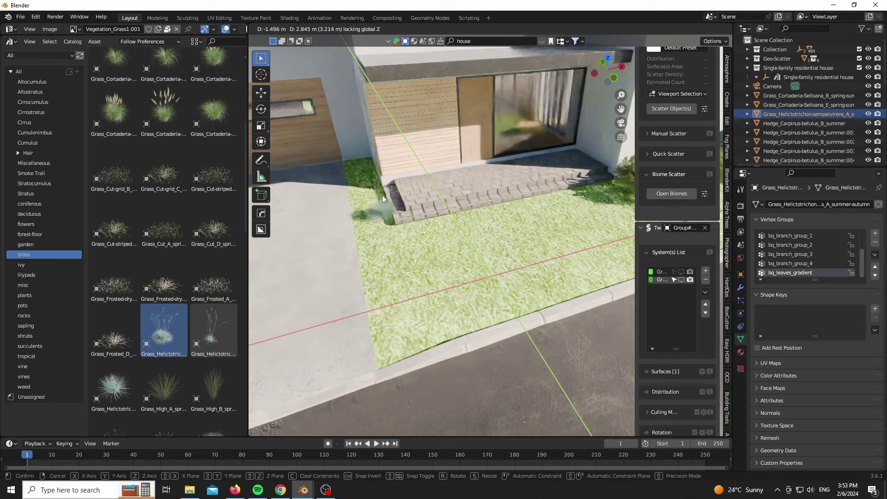
click(386, 218)
Step: Fine-tune the Helictotrichon clump's position and scale, rotate it about -80.9° around Z, and return to the camera view
scroll(387, 218, up, 3)
key(g)
key(shift+z)
click(393, 240)
key(s)
click(475, 240)
key(r)
key(z)
click(329, 280)
key(KP_0)
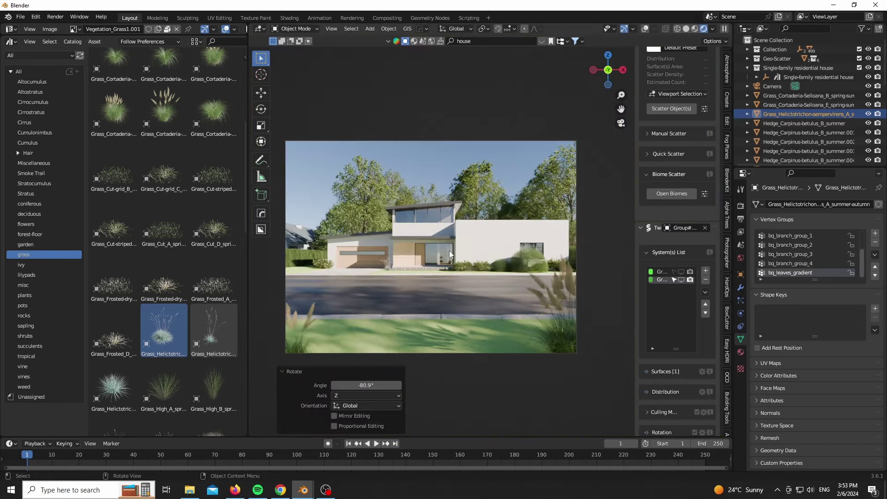
Step: Replace the asset browser with the World shader nodes and add an Environment Texture node below the Sky Texture
click(10, 41)
click(46, 129)
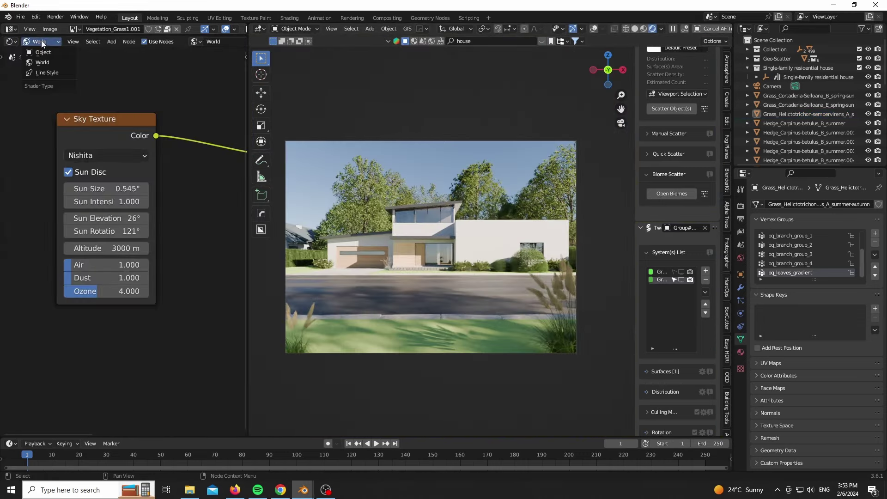
key(Home)
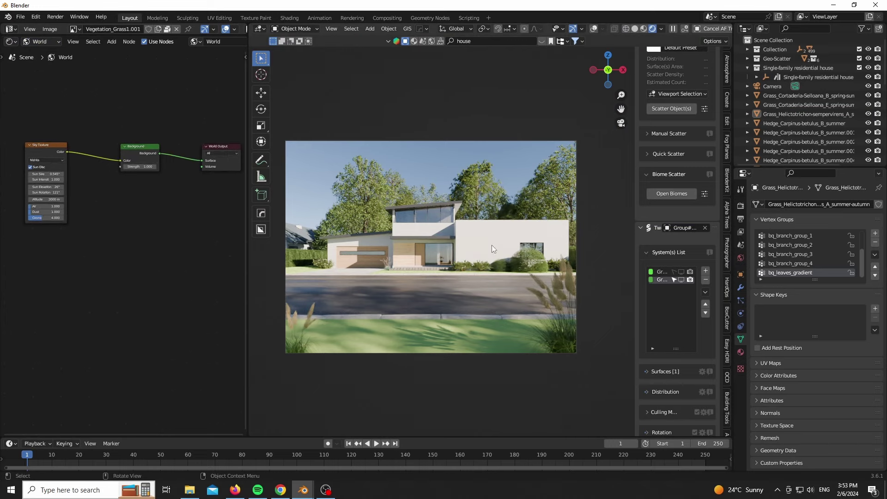
scroll(422, 226, down, 1)
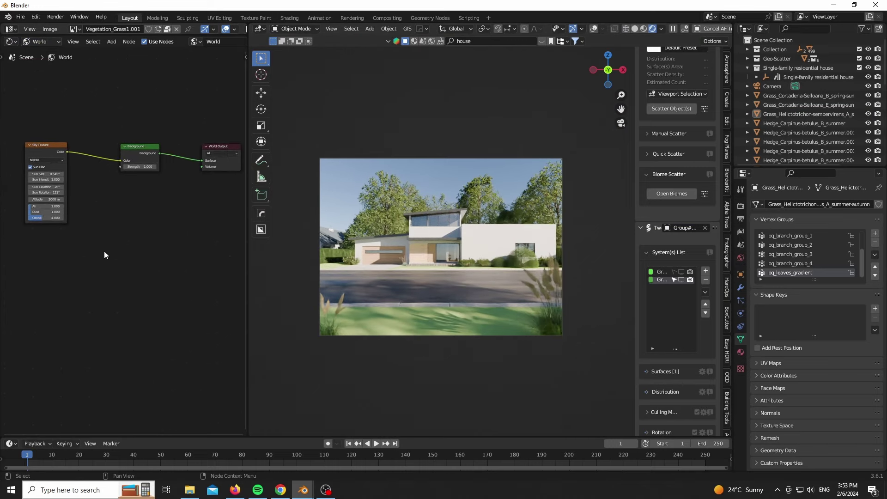
scroll(104, 251, up, 3)
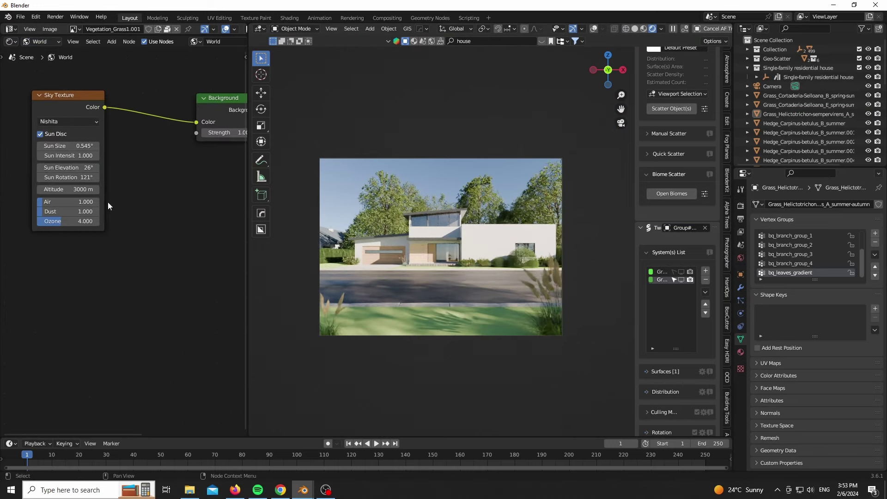
middle_drag(100, 218, 104, 164)
key(shift+a)
click(55, 212)
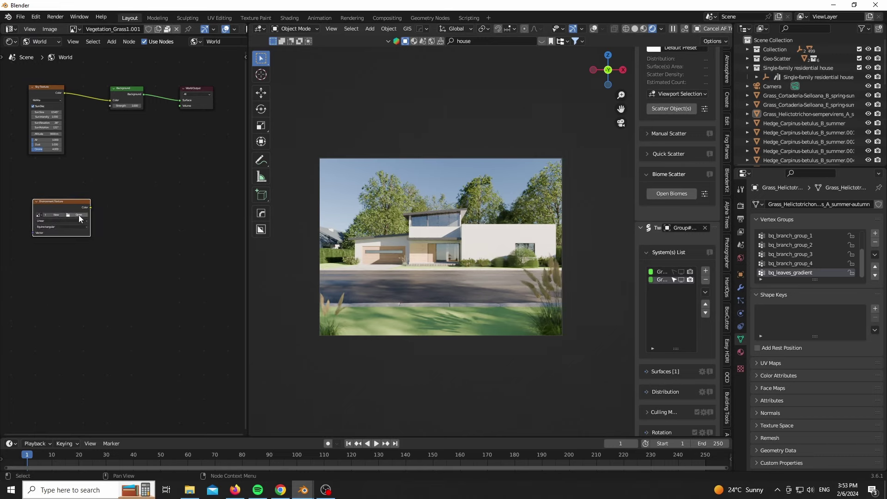
Step: Load rural_asphalt_road_4k.hdr from the HDRI folder into the Environment Texture node
click(79, 215)
click(234, 360)
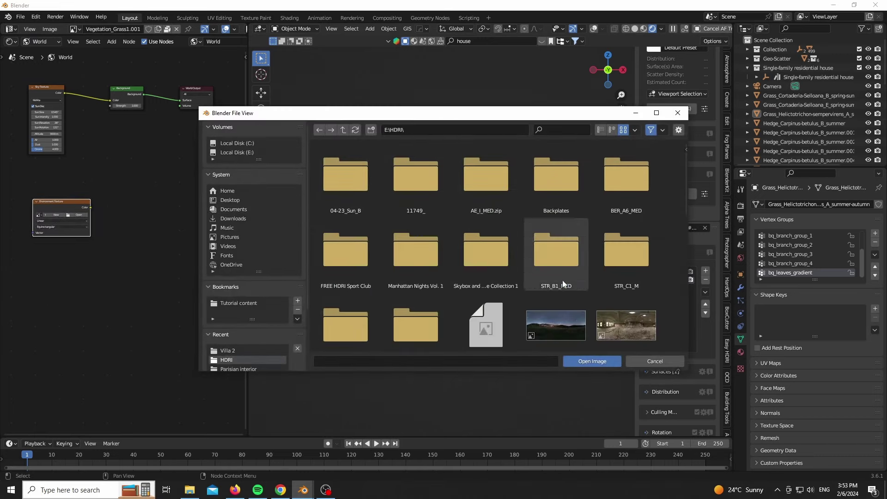
scroll(561, 280, down, 5)
scroll(600, 265, down, 10)
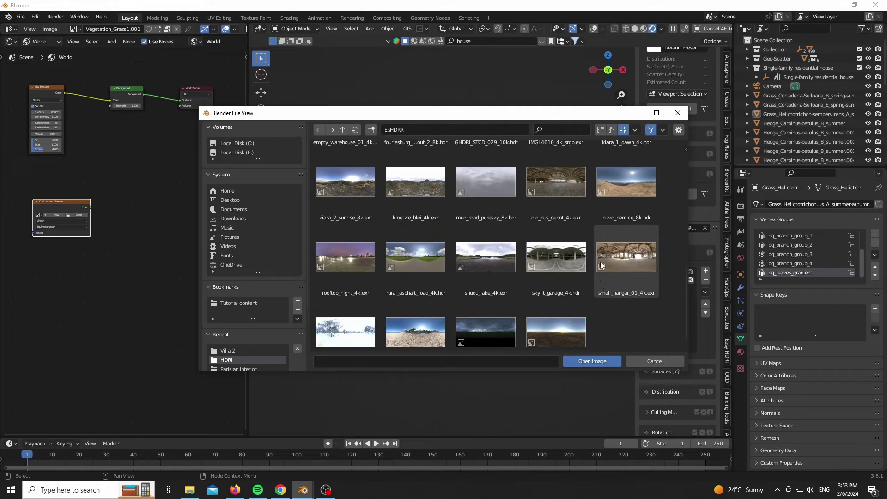
scroll(599, 266, up, 9)
scroll(618, 248, up, 3)
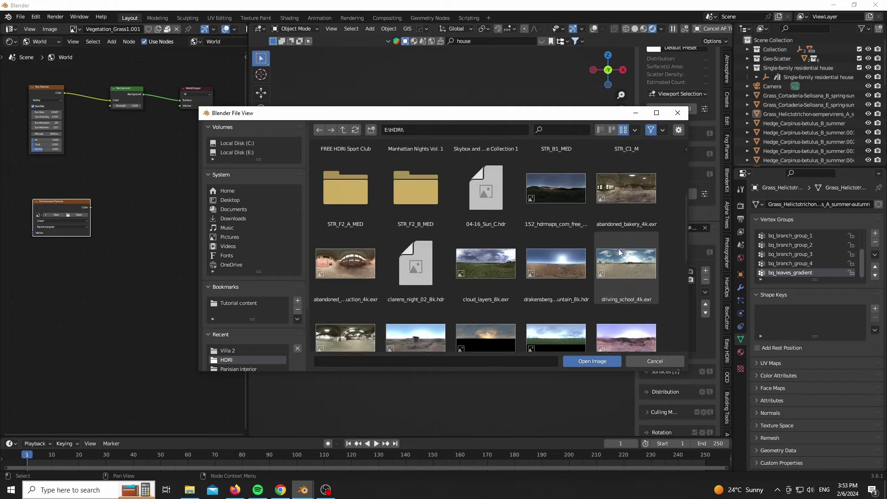
scroll(618, 249, down, 6)
scroll(617, 248, up, 6)
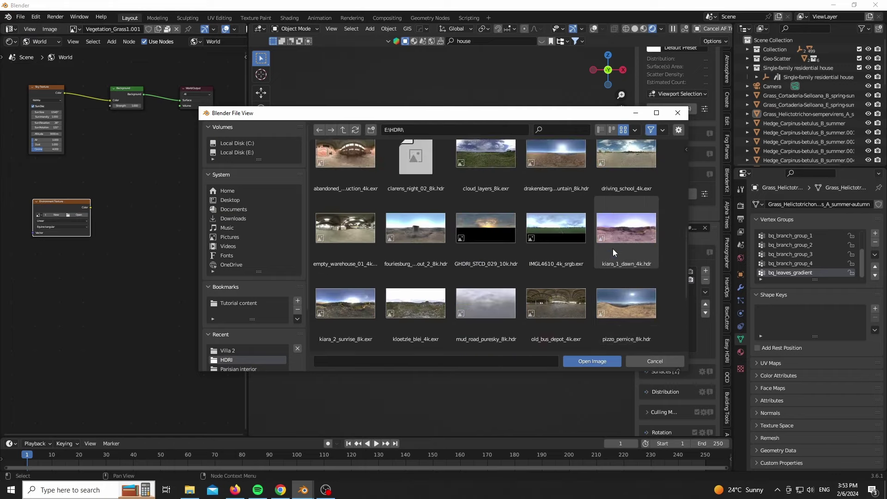
scroll(613, 249, down, 2)
scroll(612, 249, down, 5)
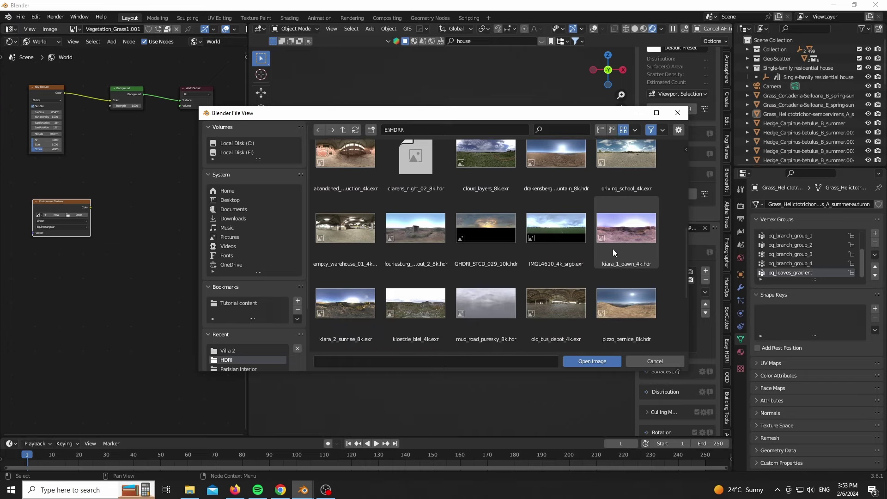
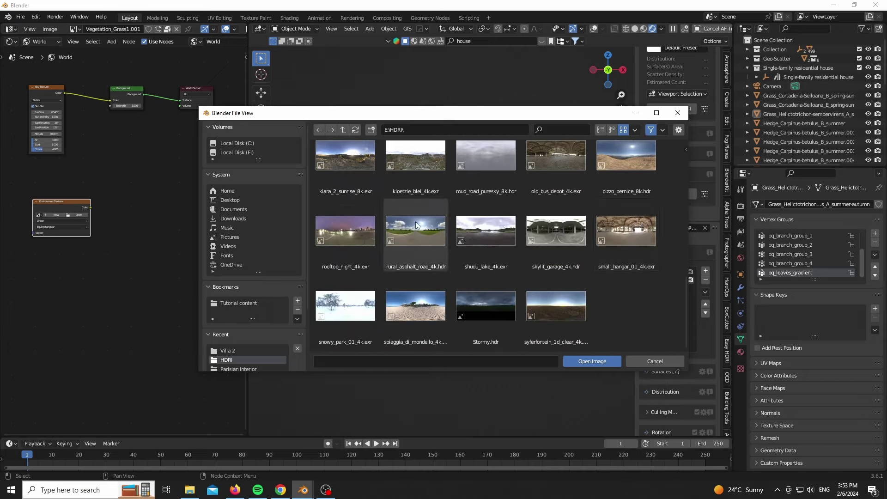
scroll(415, 220, up, 2)
scroll(415, 221, down, 2)
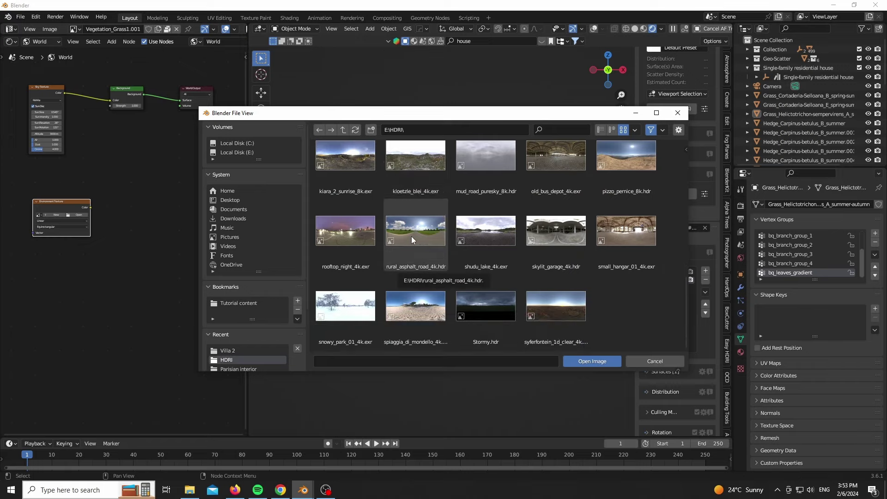
double_click(411, 237)
Step: Connect the HDR environment texture to the World Output and give it Texture Coordinate and Mapping nodes
scroll(70, 309, up, 2)
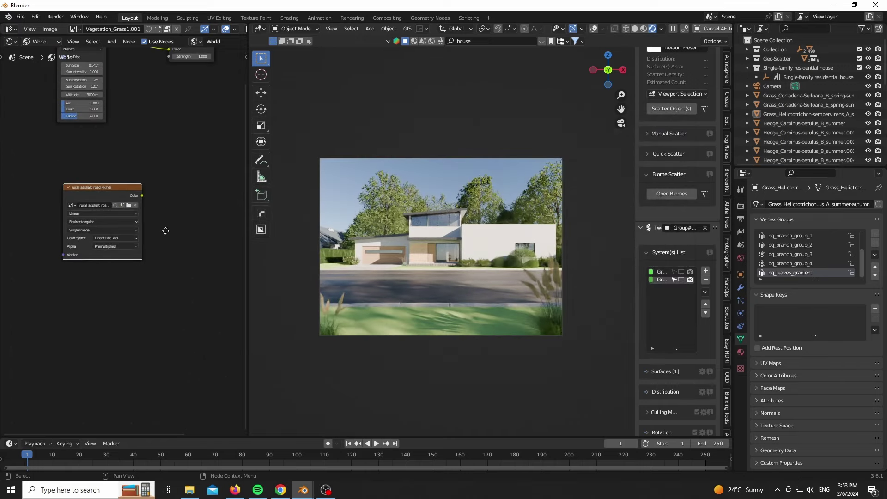
ctrl+shift+click(123, 189)
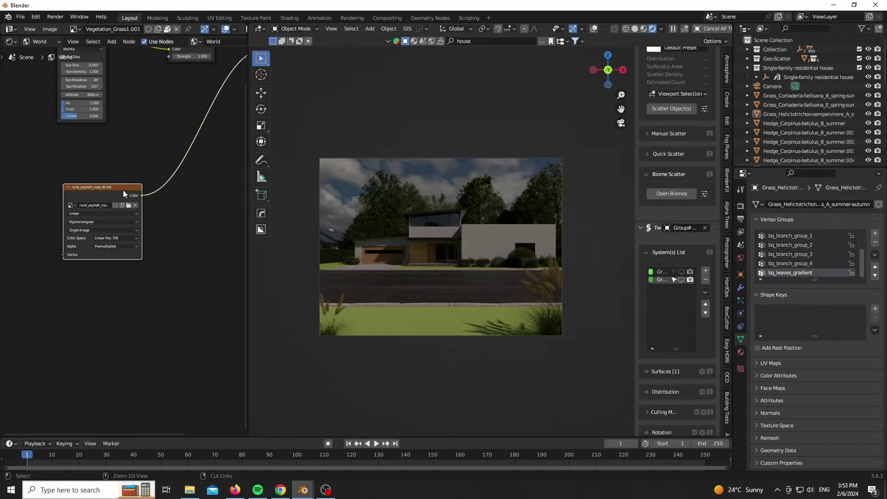
key(ctrl+t)
Step: Insert a Background node between the HDR texture and the World Output and set its strength to 5
scroll(137, 303, up, 3)
middle_drag(222, 277, 37, 362)
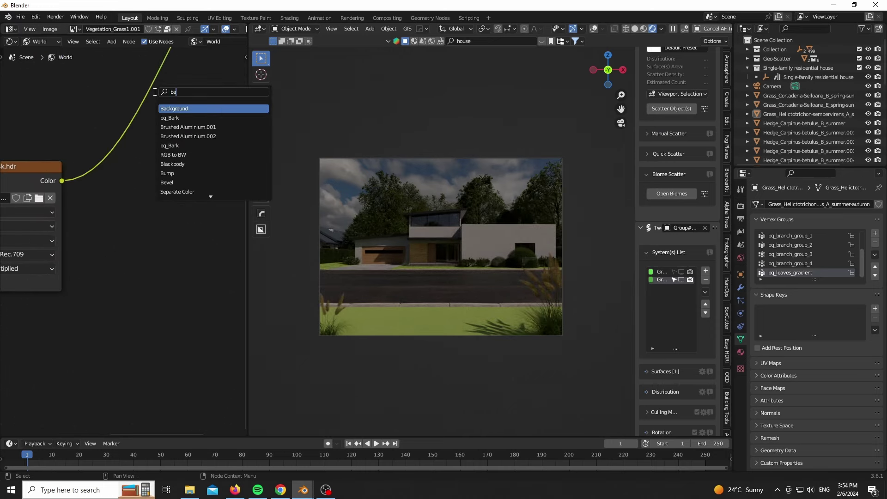
click(170, 108)
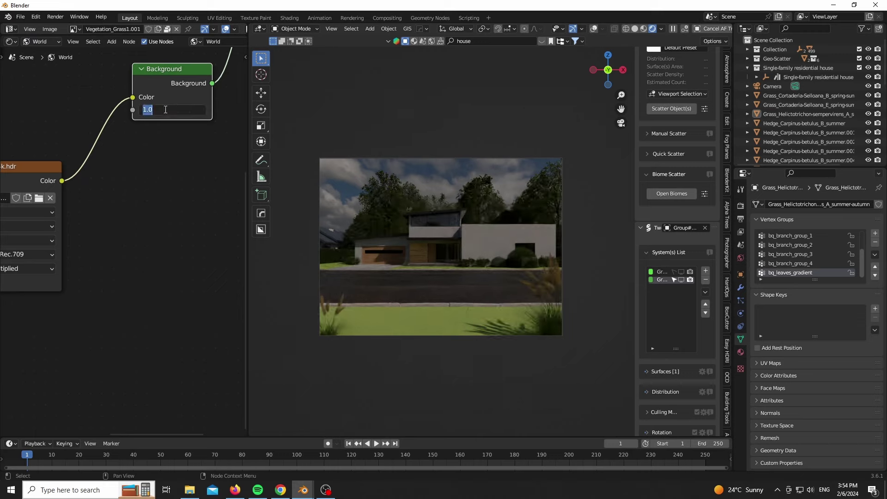
key(Return)
click(165, 110)
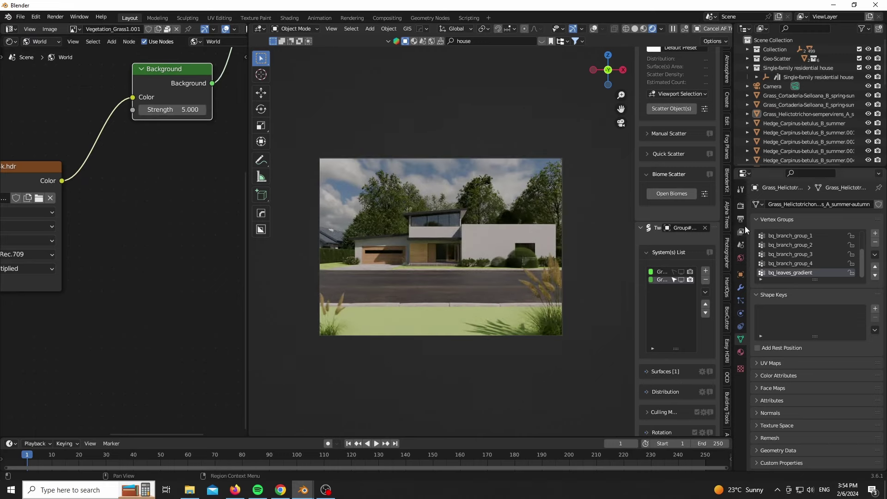
Step: Bring up the render color management settings and set the HDR Background node's strength to 6
click(738, 206)
scroll(777, 400, down, 10)
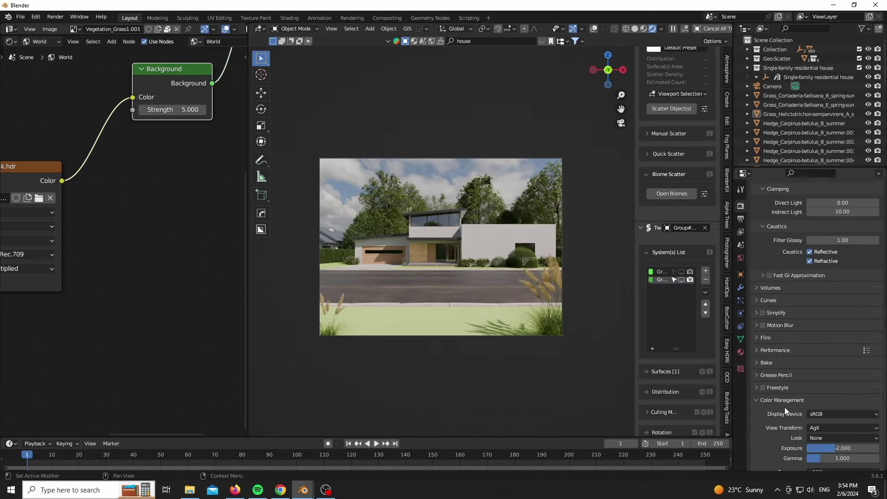
key(Return)
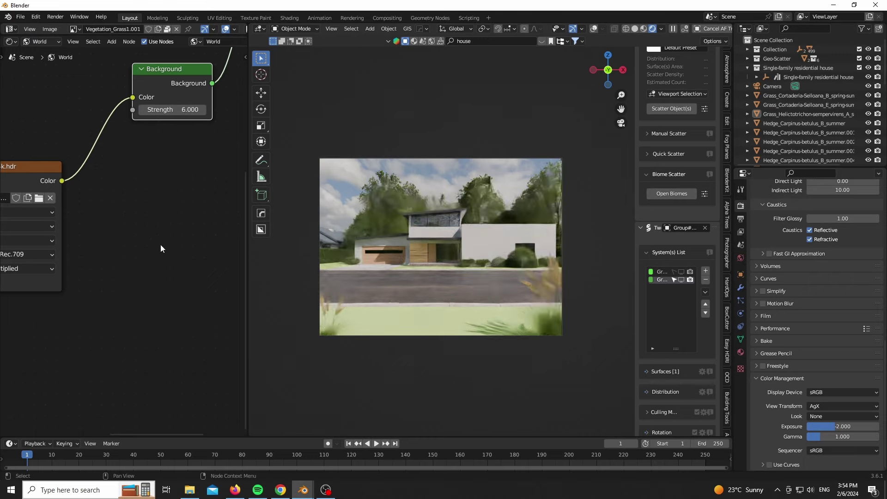
Step: Try different Z rotations for the HDR environment in its Mapping node, from 90° to 288°
middle_drag(152, 253, 281, 223)
middle_drag(159, 405, 267, 379)
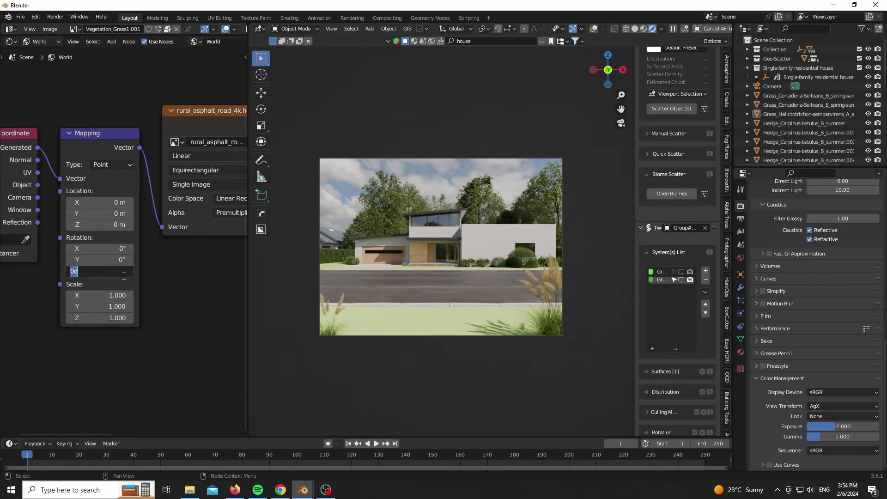
key(Return)
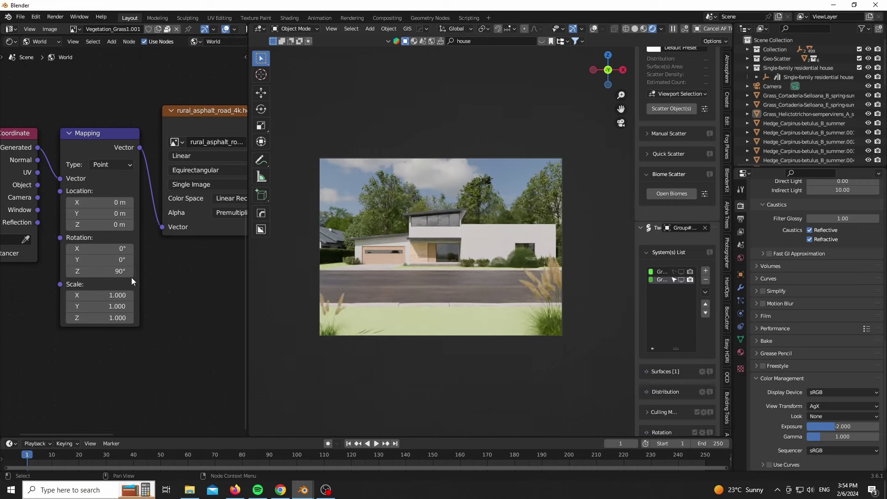
mouse_move(140, 277)
mouse_down()
mouse_move(103, 275)
mouse_move(128, 275)
mouse_up()
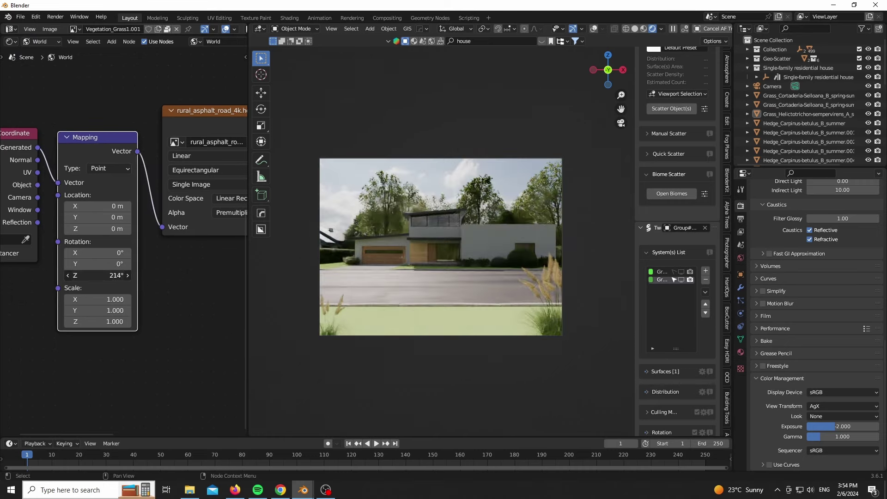
mouse_move(90, 276)
mouse_down()
mouse_move(116, 275)
mouse_move(83, 275)
mouse_up()
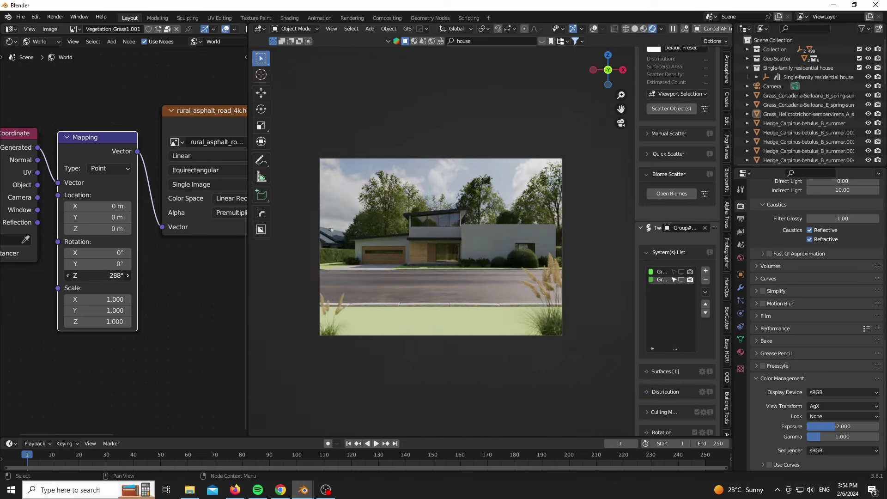
Step: Set the HDR Mapping node's Z rotation to 323° and check the lighting from an elevated view of the whole scene
middle_drag(418, 114, 612, 46)
drag(608, 69, 600, 76)
drag(124, 277, 141, 277)
drag(608, 70, 565, 160)
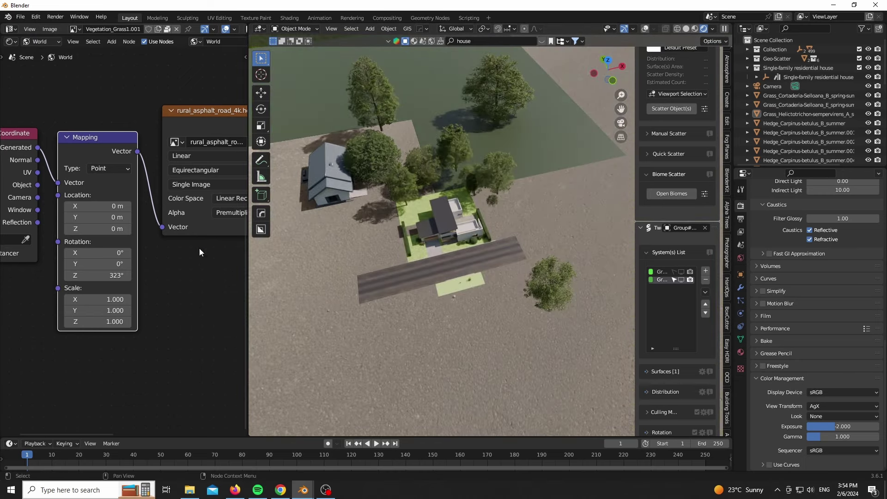
Step: Set the HDR Mapping node's Z rotation to 343° and check the lighting through the camera
drag(92, 276, 101, 275)
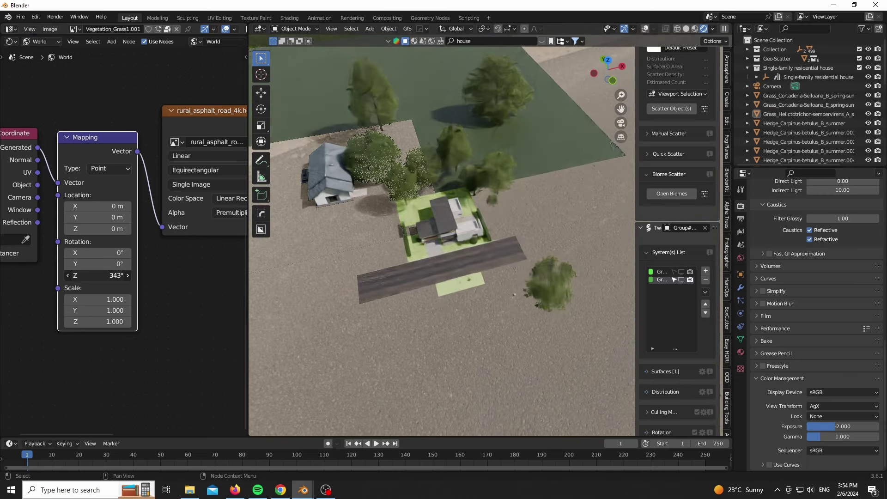
key(KP_0)
scroll(328, 215, up, 4)
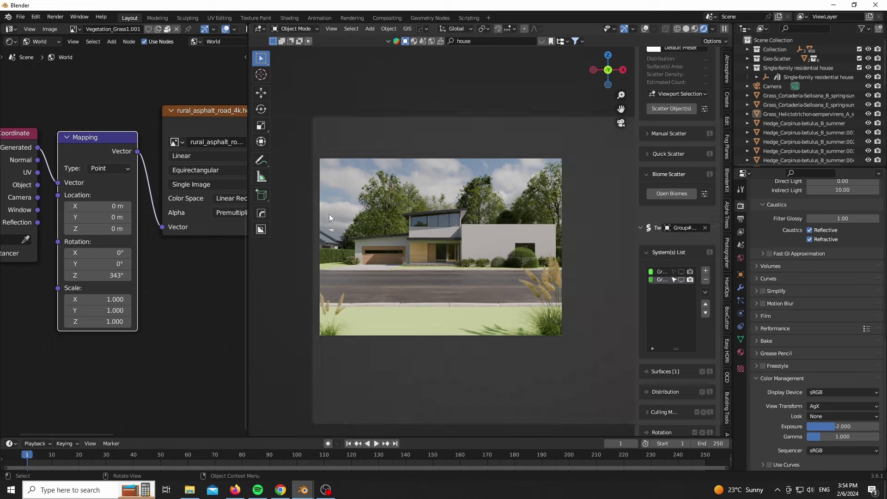
Step: Set the strength of the HDR environment's Background node to 8
middle_drag(138, 300, 104, 325)
scroll(170, 327, down, 4)
scroll(170, 327, down, 1)
middle_drag(129, 261, 136, 318)
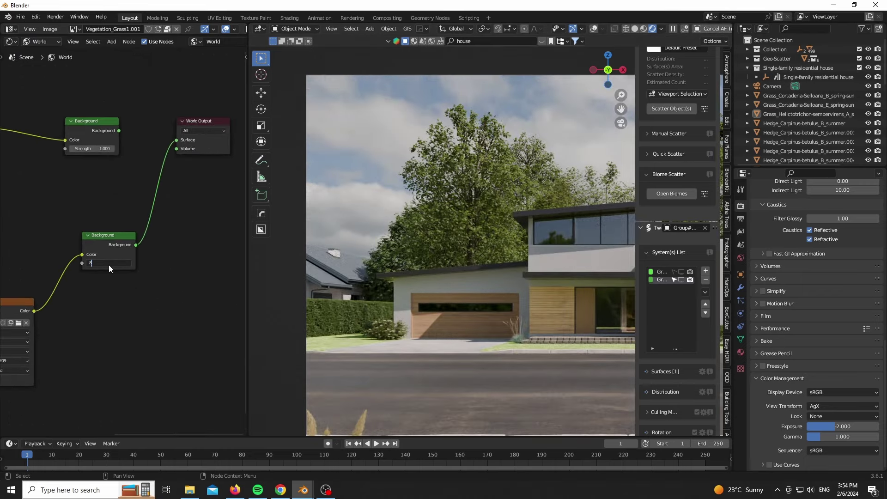
scroll(423, 272, down, 3)
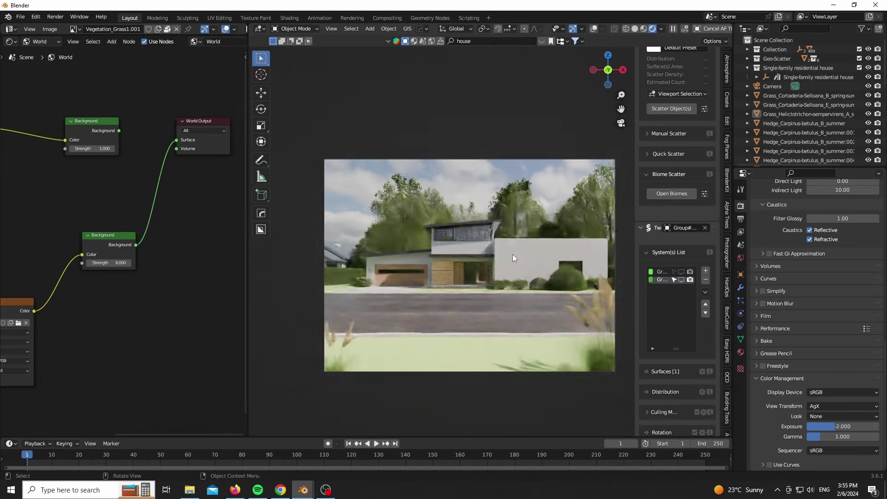
scroll(512, 254, up, 1)
Step: Reconnect the sky texture's Background to the World Output and insert a Mix Shader node between them
middle_drag(223, 157, 204, 202)
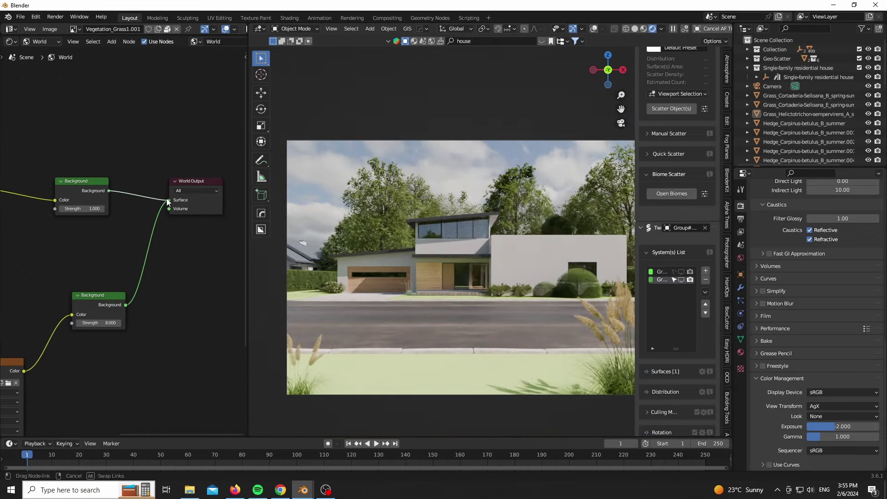
drag(167, 198, 168, 200)
scroll(151, 270, down, 5)
drag(188, 228, 245, 226)
key(shift+a)
click(145, 184)
text(mix)
click(176, 220)
click(171, 245)
Step: Add a Light Path node driving the Mix Shader's factor and connect the HDR Background to the second shader input
middle_drag(35, 106, 77, 120)
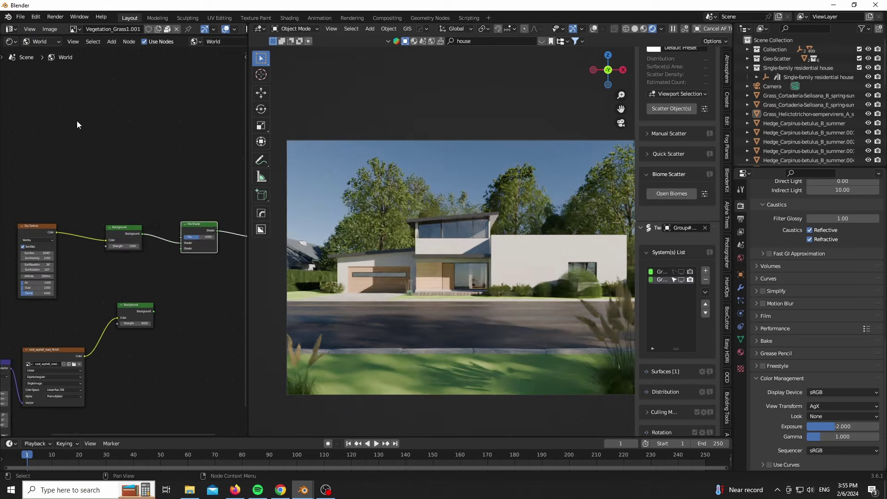
key(shift+a)
click(77, 121)
text(ligh)
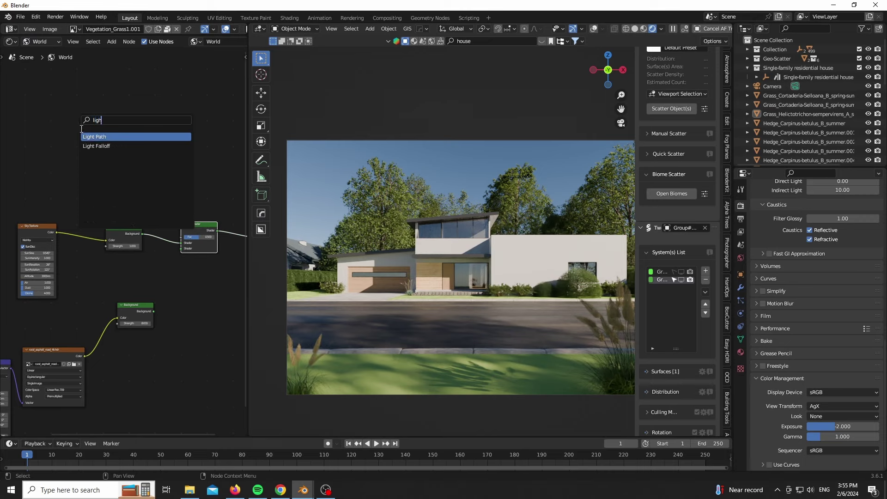
click(86, 138)
click(74, 130)
drag(102, 111, 141, 173)
drag(155, 290, 181, 248)
Step: Make room beside the HDR texture node and insert a Hue/Saturation/Value node between it and its Background node
middle_drag(149, 301, 226, 173)
scroll(185, 231, up, 6)
middle_drag(121, 231, 173, 217)
scroll(171, 218, down, 3)
drag(154, 284, 1, 183)
key(g)
click(89, 283)
key(shift+a)
click(162, 185)
text(hue)
click(185, 201)
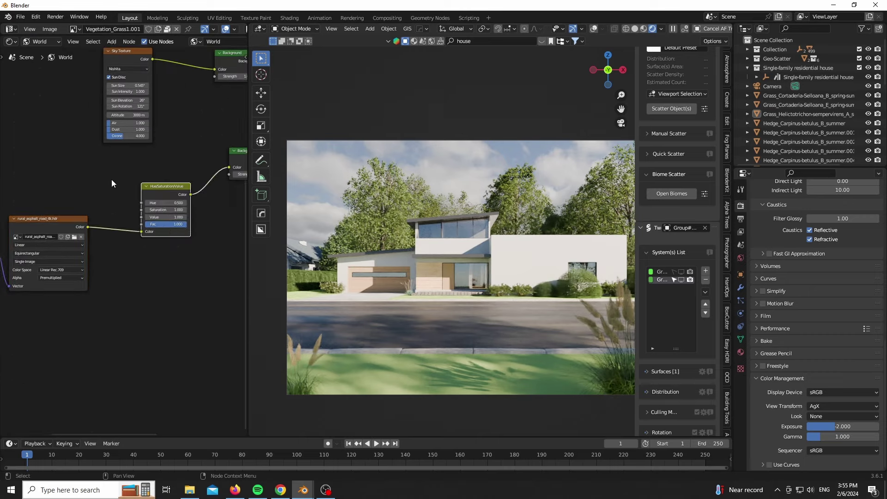
click(185, 202)
Step: Set the Hue/Saturation/Value node's saturation to 1.2 and its value to 1.4
scroll(111, 179, up, 4)
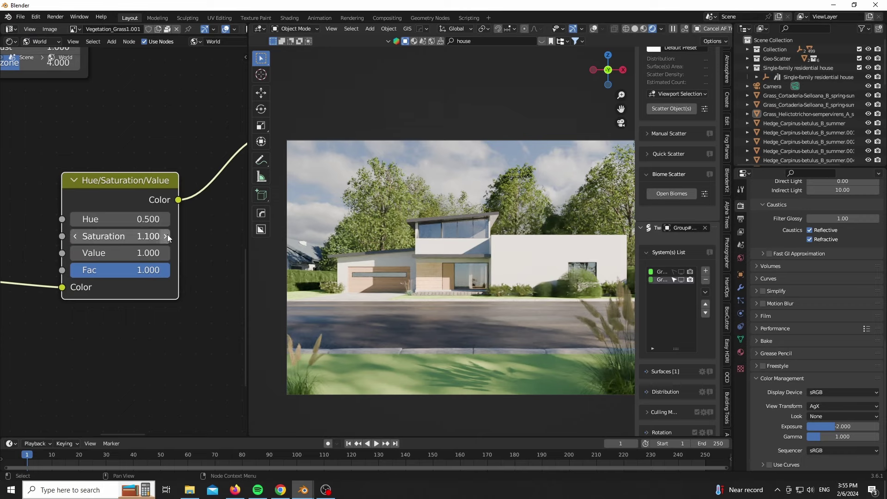
click(167, 234)
click(166, 252)
click(166, 252)
click(165, 252)
click(166, 252)
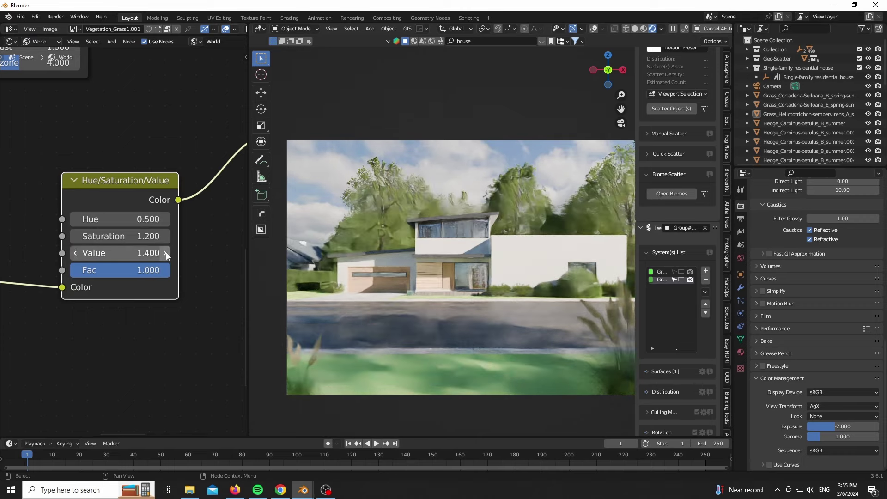
Step: Try the High Contrast look in color management and check the camera preview
middle_drag(157, 297, 170, 384)
click(825, 415)
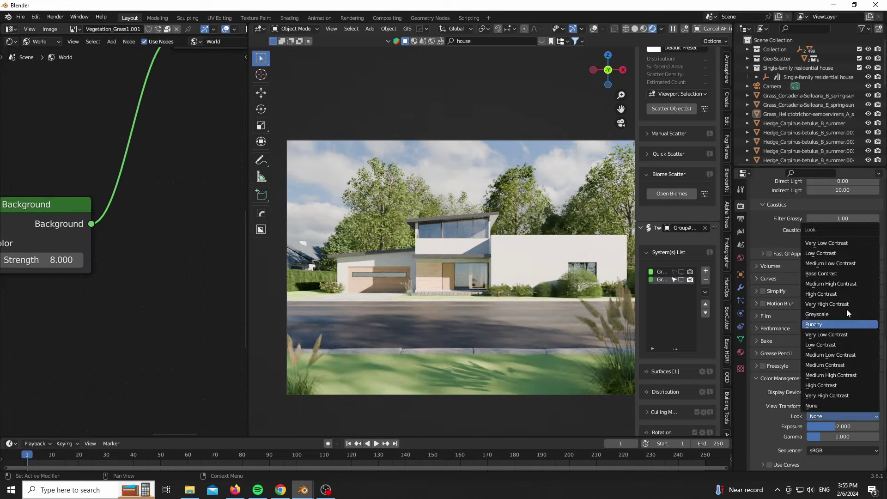
click(839, 295)
scroll(337, 235, down, 1)
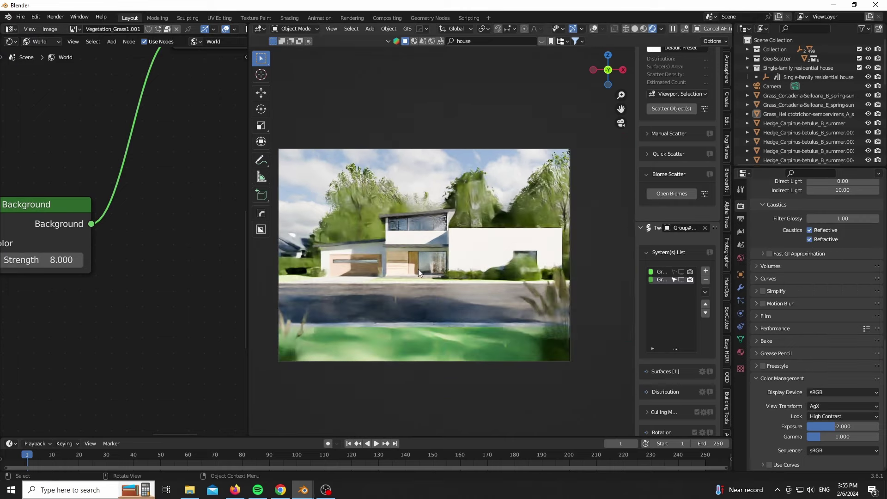
scroll(393, 271, up, 1)
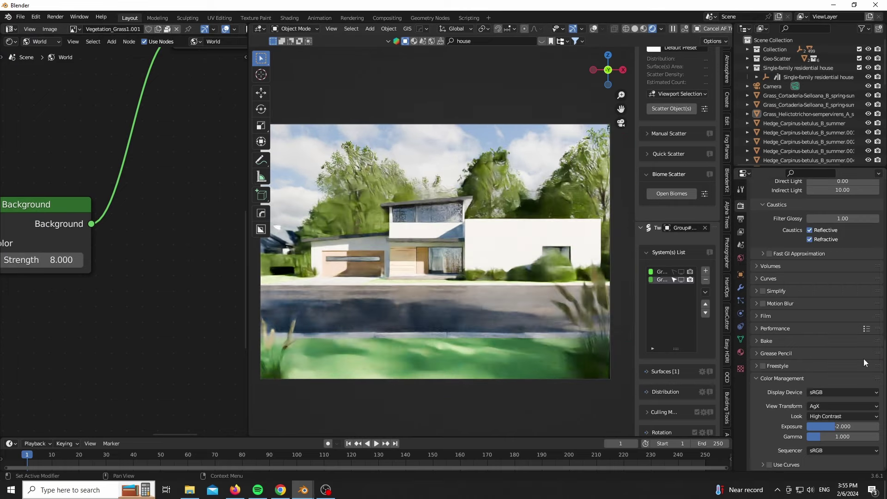
Step: Enable viewport display for the second scatter system and set the color management look to Medium High Contrast
click(681, 279)
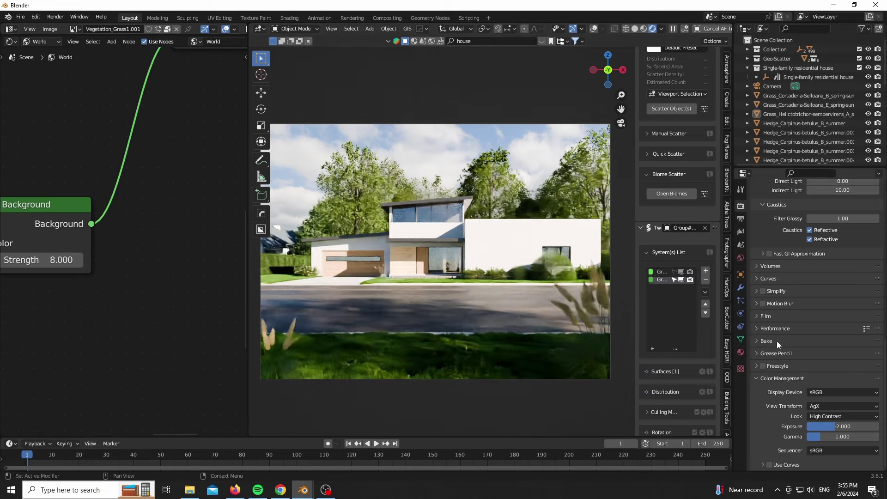
click(833, 415)
double_click(828, 287)
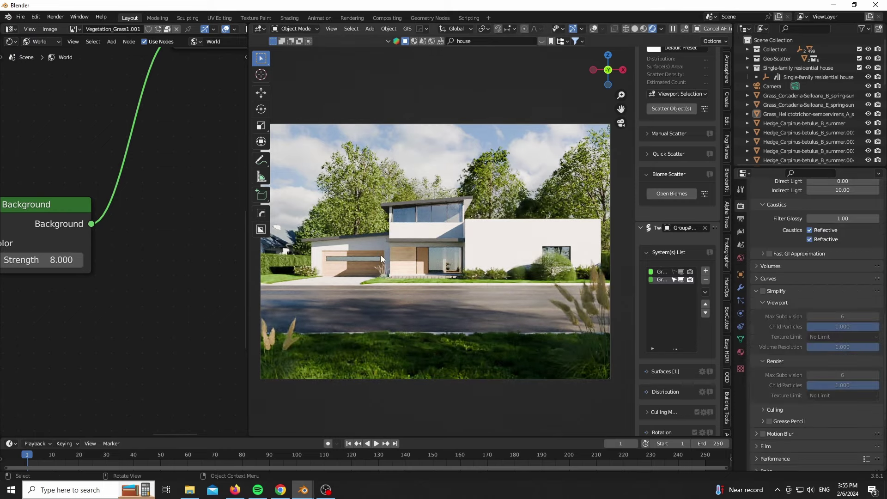
Step: Switch the viewport to solid shading and leave the camera for an elevated view of the whole scene
scroll(397, 265, down, 1)
key(z)
click(406, 326)
drag(608, 75, 596, 138)
scroll(417, 330, down, 6)
Step: Make a linked duplicate of a tree, shifted about -46.75 m in X and 42.95 m in Y, and view it through the camera
right_click(422, 234)
right_click(409, 154)
right_click(447, 91)
right_click(278, 181)
right_click(278, 182)
click(278, 180)
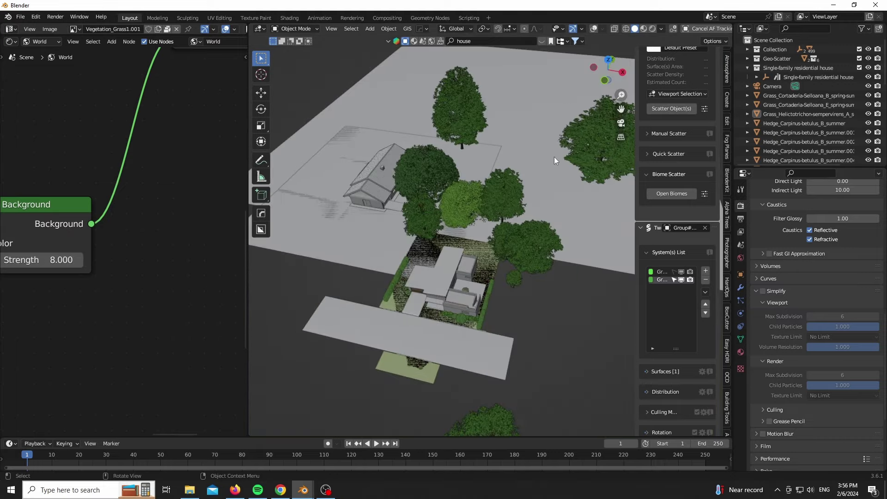
key(alt+d)
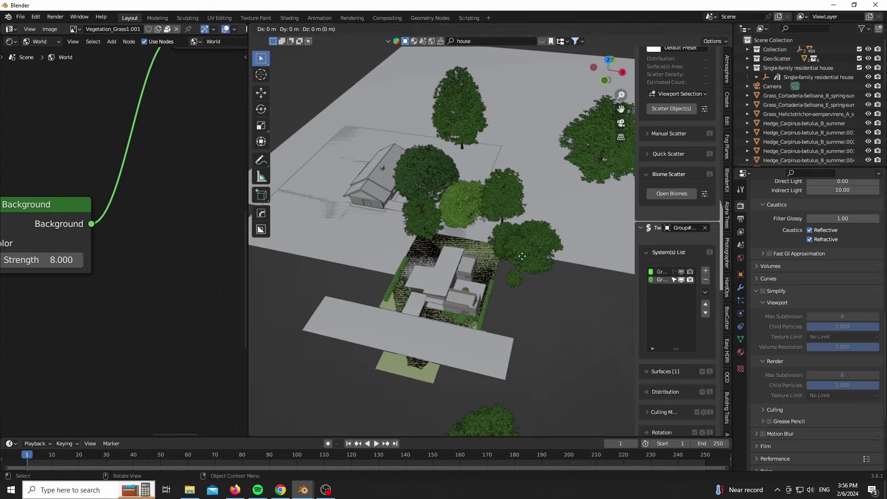
key(shift+z)
click(456, 162)
key(KP_0)
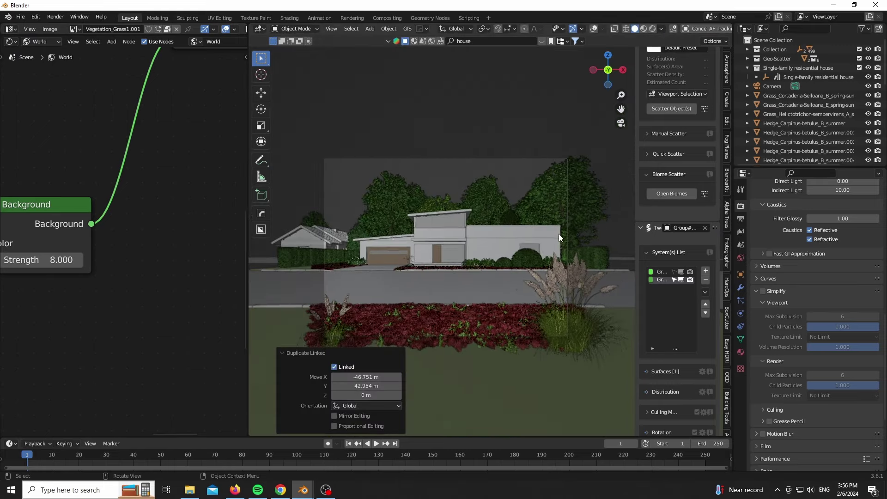
scroll(536, 231, up, 3)
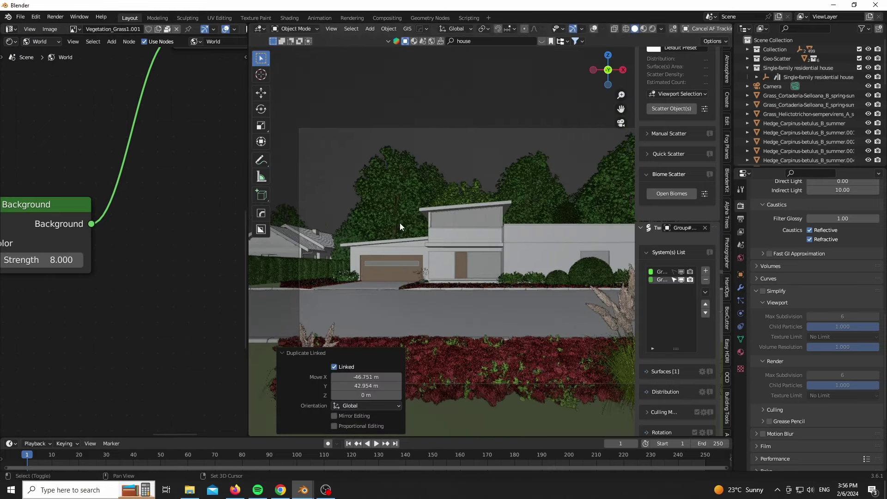
Step: Shift the duplicated tree about 7.58 m along Y and reposition it across the ground plane without changing its height
key(g)
key(y)
click(390, 209)
key(g)
key(shift+z)
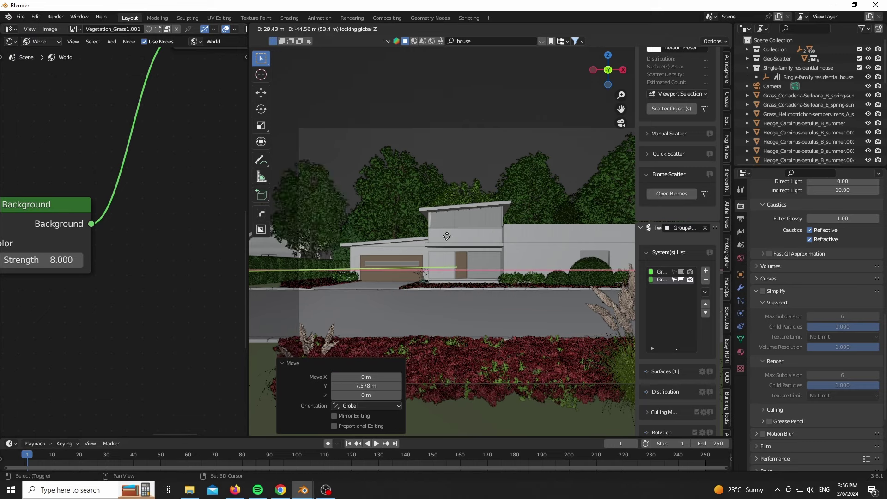
click(631, 194)
Step: Rotate the duplicated tree about Z and scale its height to about 0.924
key(r)
key(z)
click(509, 226)
key(s)
key(z)
click(496, 229)
scroll(318, 192, down, 2)
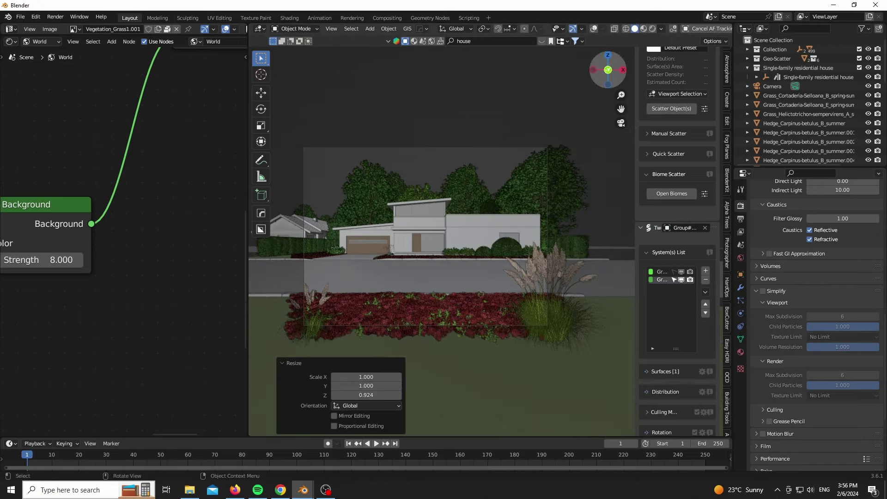
Step: Check the tree layout from outside the camera and return to the camera view with rendered shading
key(KP_0)
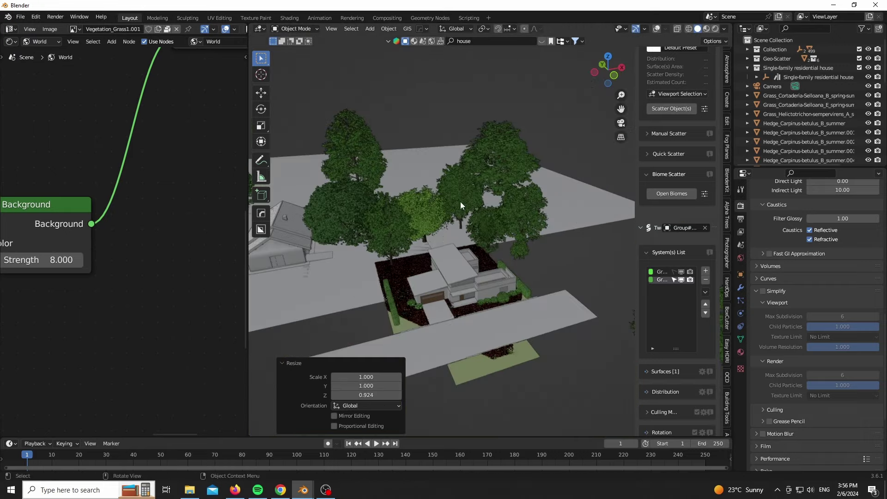
key(shift+a)
key(Escape)
key(KP_0)
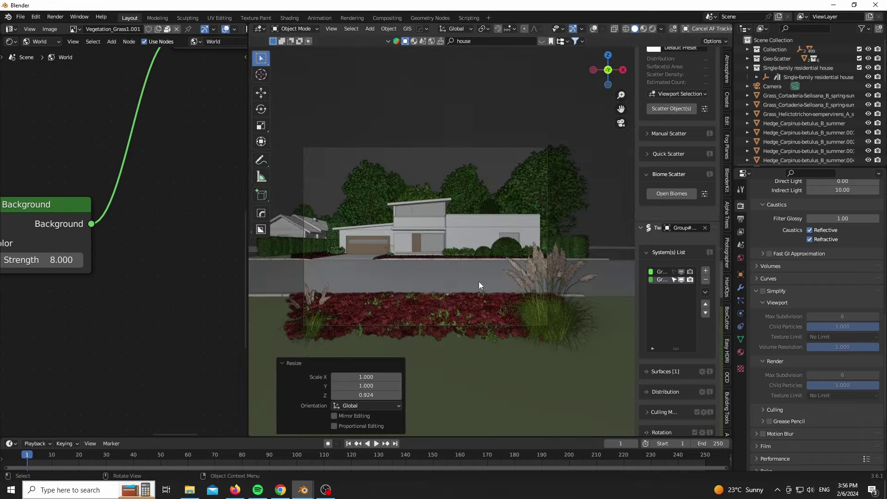
key(z)
click(448, 267)
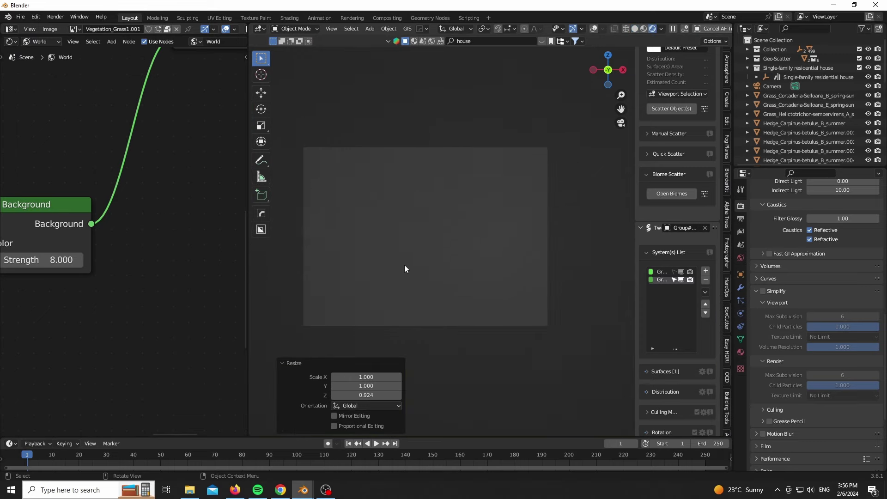
Step: Hide the sidebar, search the asset library for "street" and browse the models for a road detail
key(n)
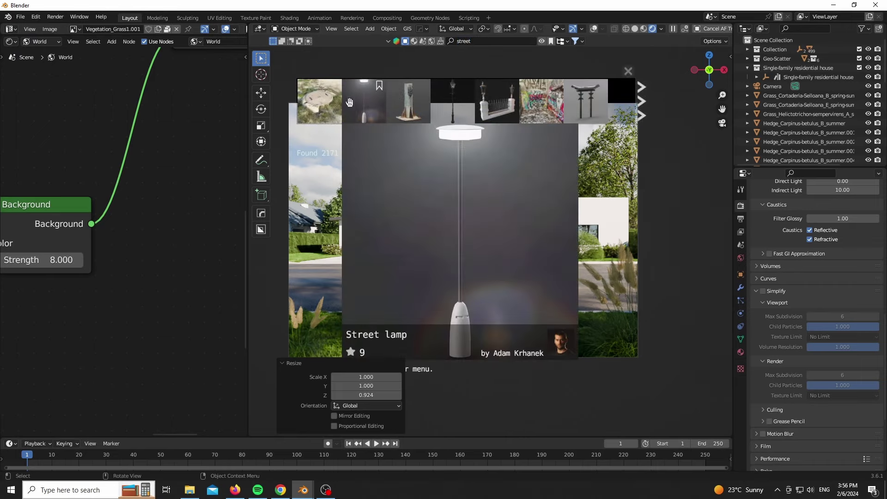
click(643, 106)
click(643, 107)
click(643, 106)
click(643, 106)
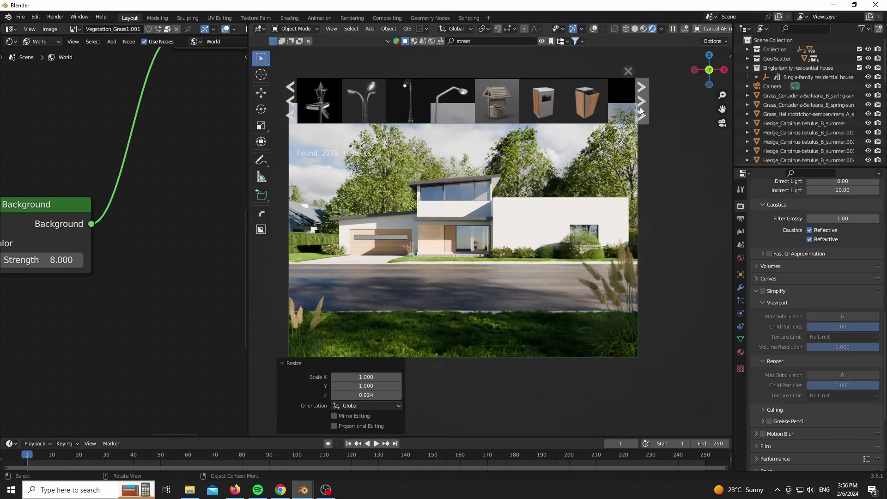
click(642, 107)
click(642, 108)
click(642, 107)
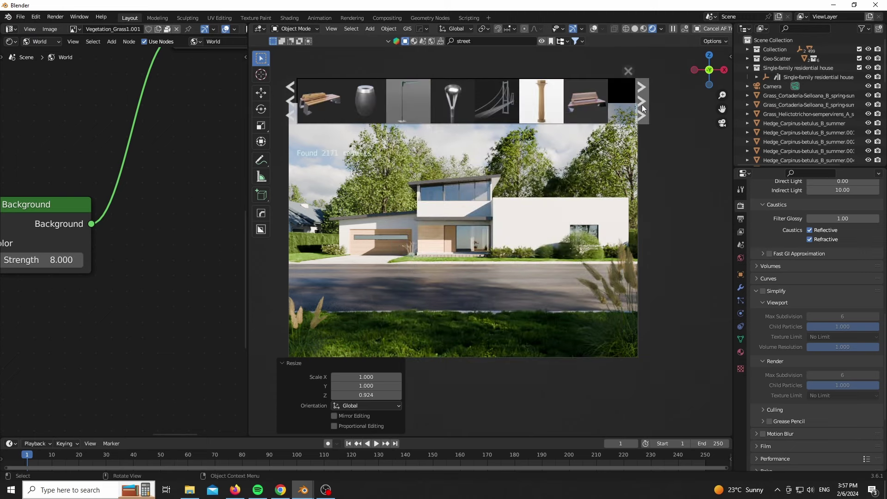
click(642, 104)
click(642, 104)
click(642, 105)
click(642, 105)
click(642, 105)
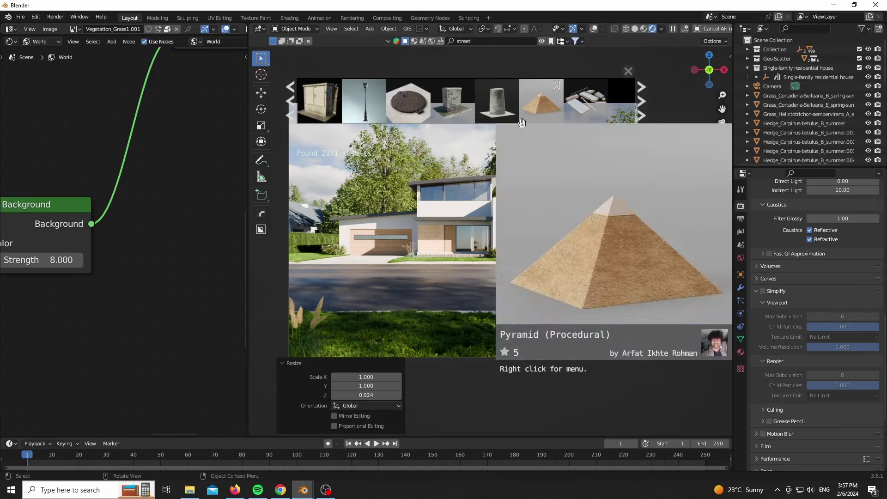
Step: Place the Hatch manhole cover model on the road and lower it about 0.041 m so it sits in the asphalt
mouse_move(408, 100)
mouse_down()
mouse_move(360, 308)
mouse_move(356, 303)
mouse_up()
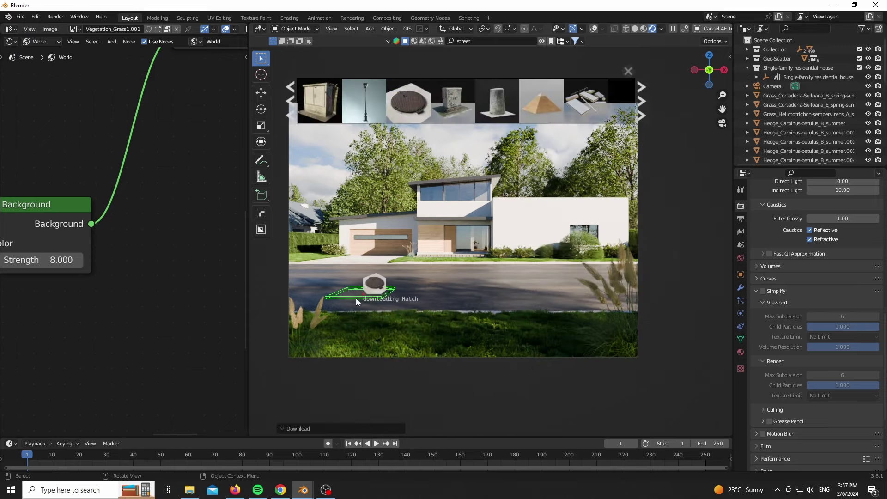
scroll(356, 298, up, 5)
key(g)
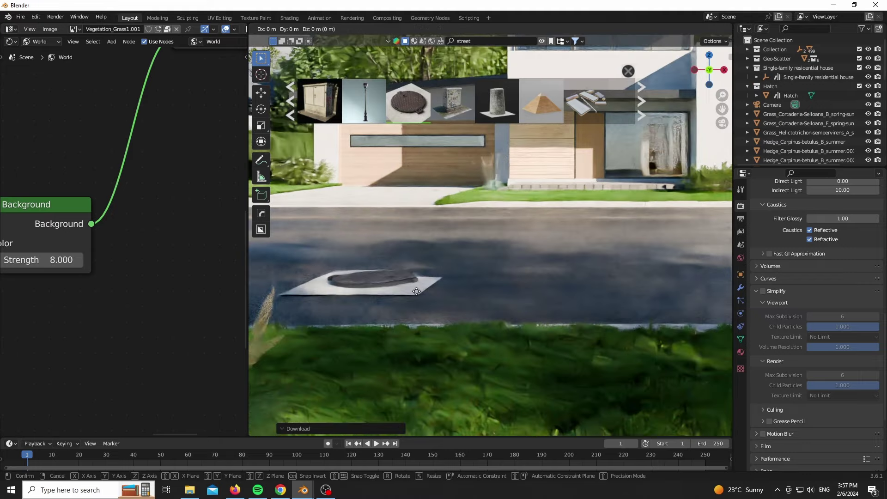
key(z)
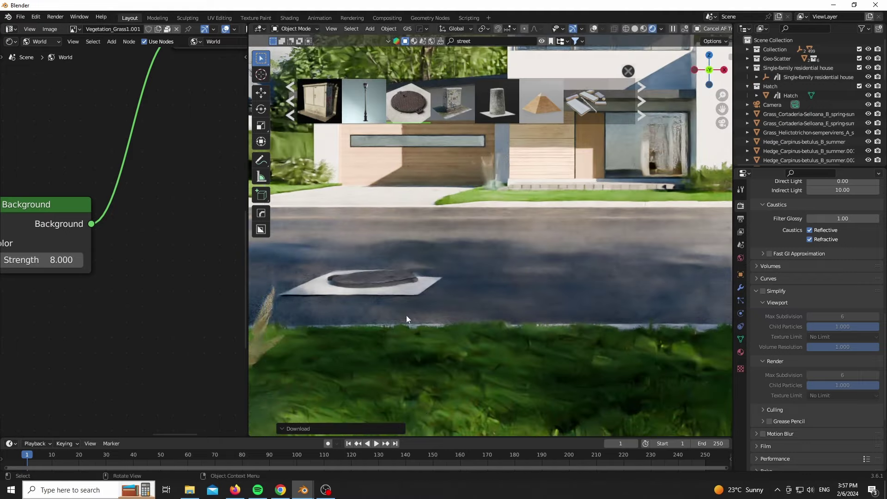
click(473, 300)
scroll(342, 292, up, 7)
scroll(373, 290, down, 11)
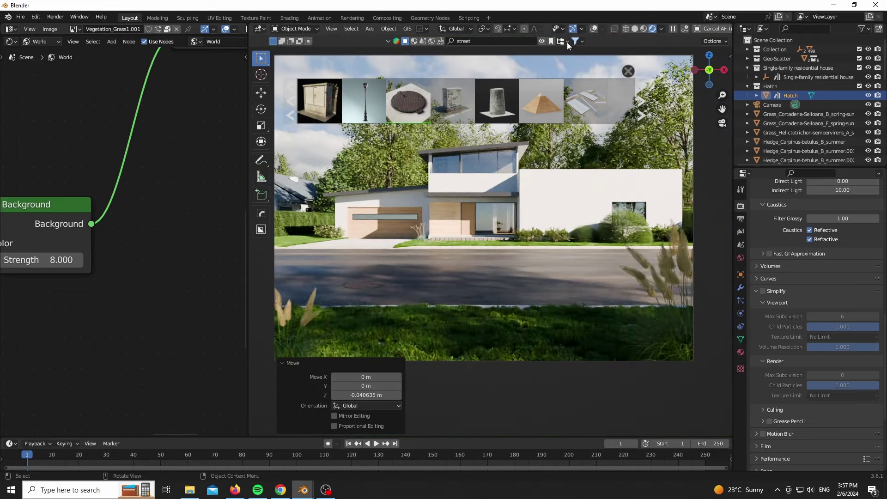
Step: Search the asset library for "bmw" and browse the car models, and search for "audi" as well
scroll(392, 290, down, 2)
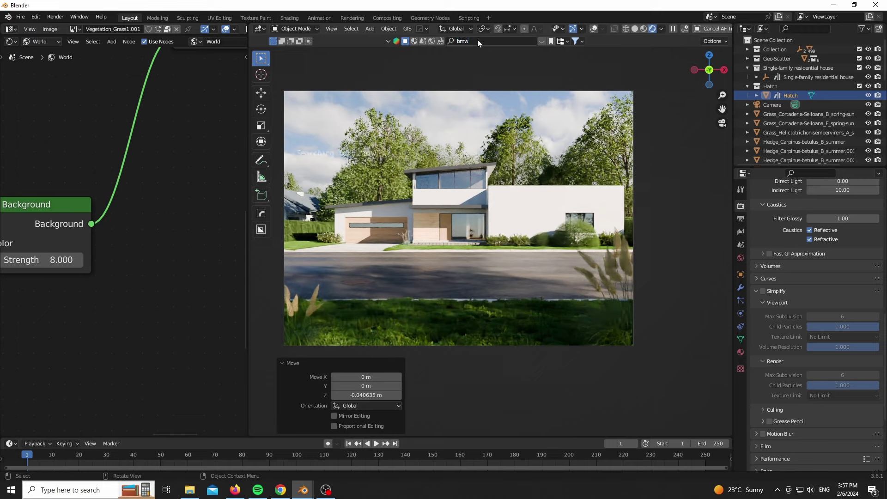
click(641, 101)
click(641, 102)
click(575, 40)
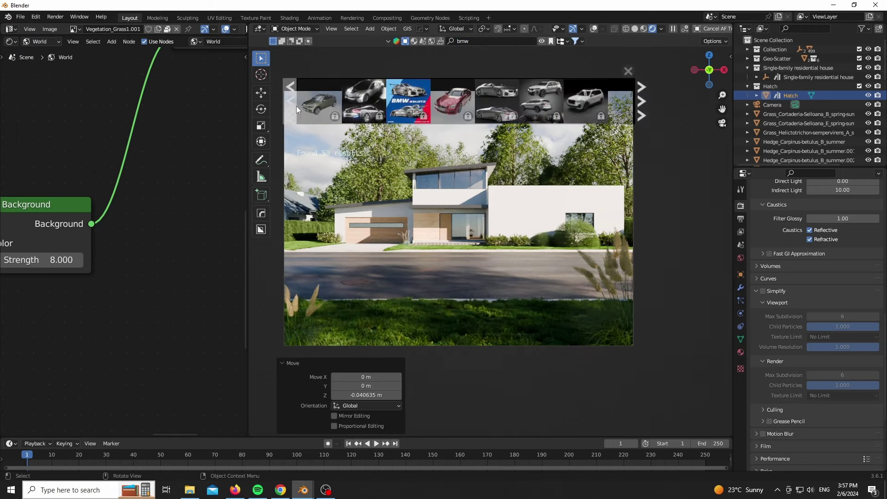
click(295, 106)
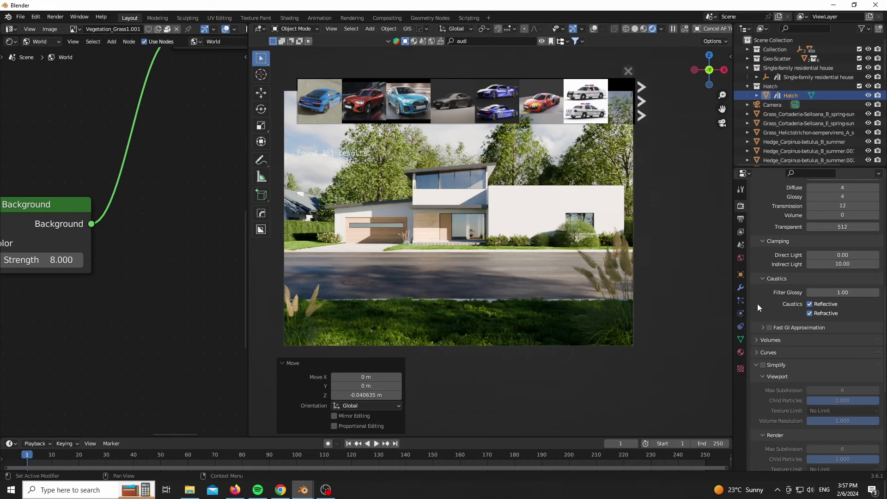
Step: Set the Pixel Filter width to 1 in the Film render settings
scroll(755, 301, down, 1)
scroll(755, 301, down, 5)
click(762, 340)
scroll(778, 341, down, 2)
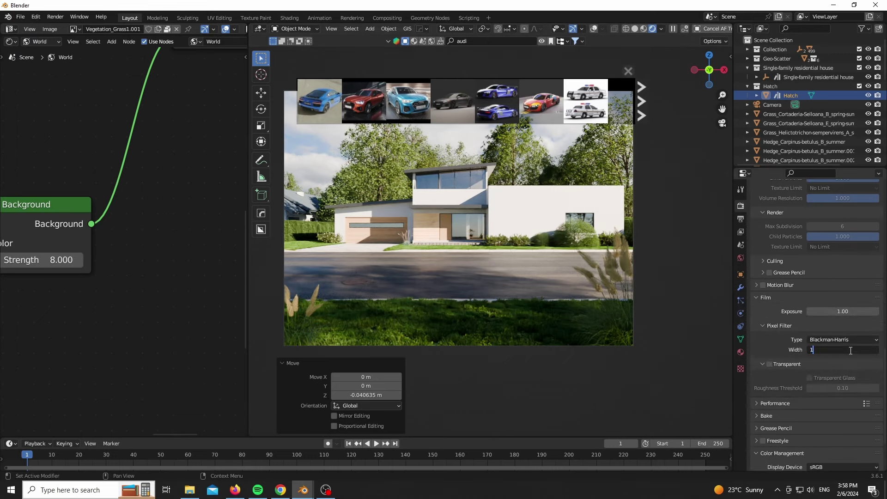
scroll(805, 366, up, 11)
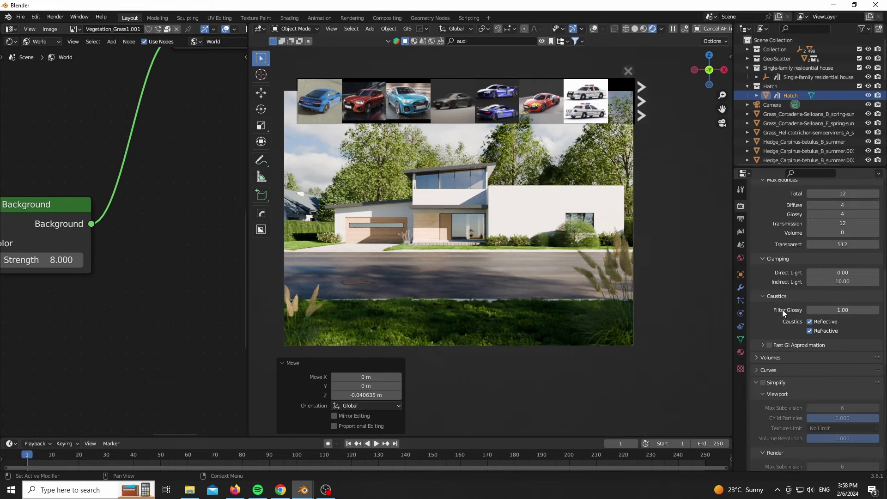
Step: Hide the asset library results and show the Photographer add-on's camera settings in the sidebar
click(542, 41)
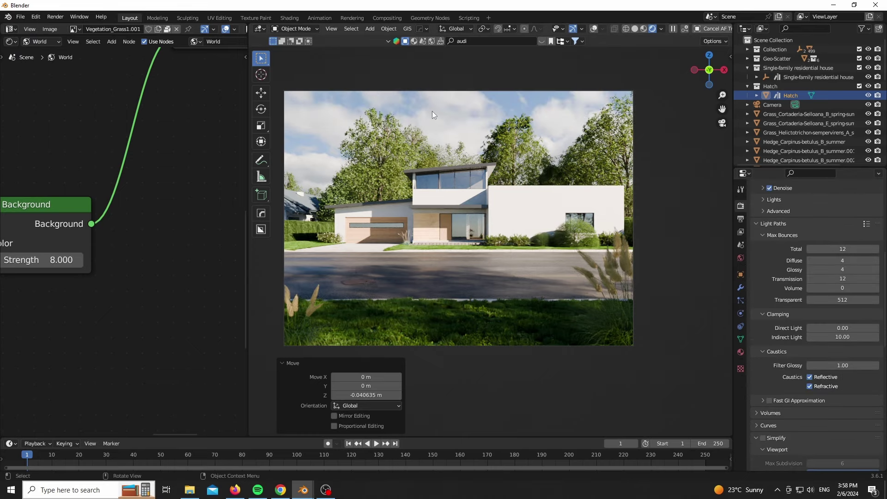
scroll(533, 215, down, 2)
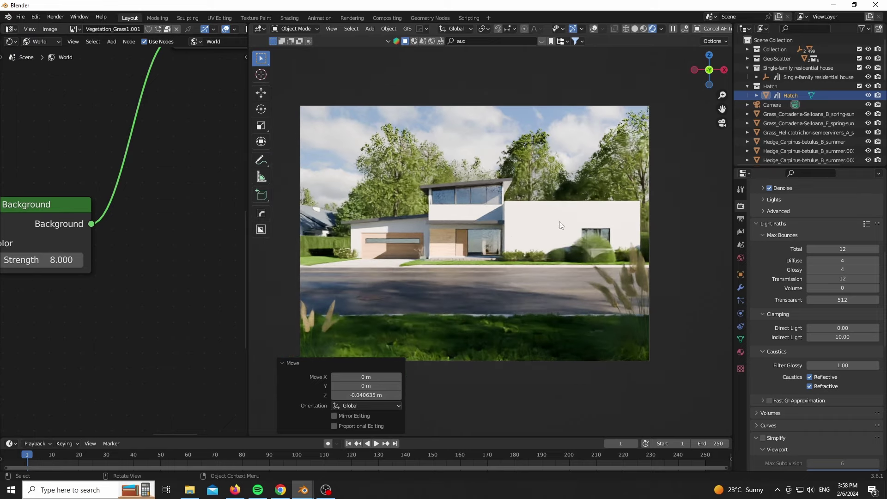
key(n)
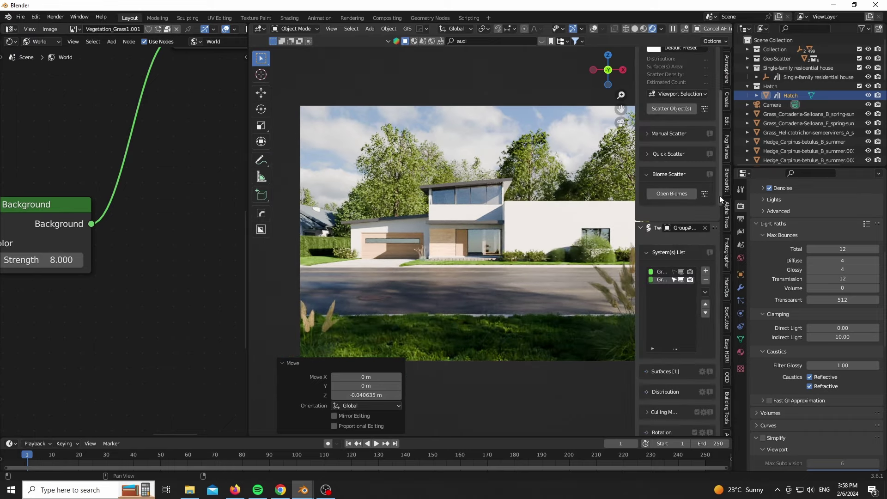
scroll(729, 208, down, 8)
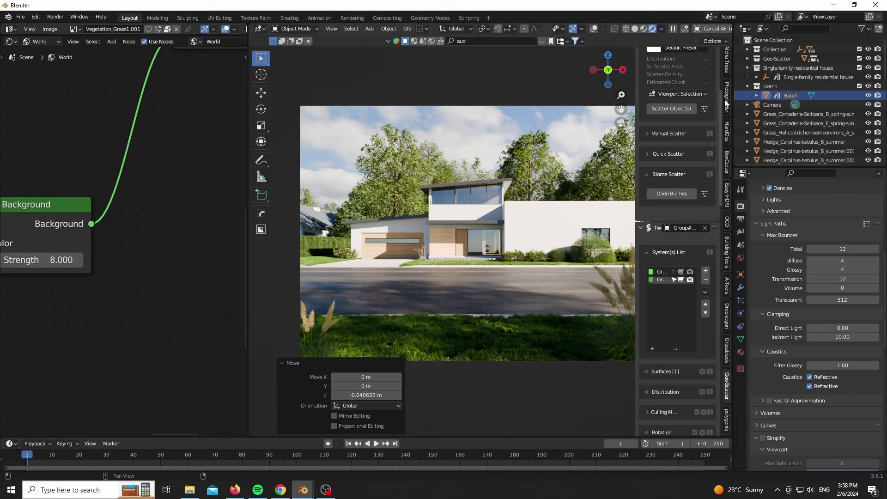
click(727, 99)
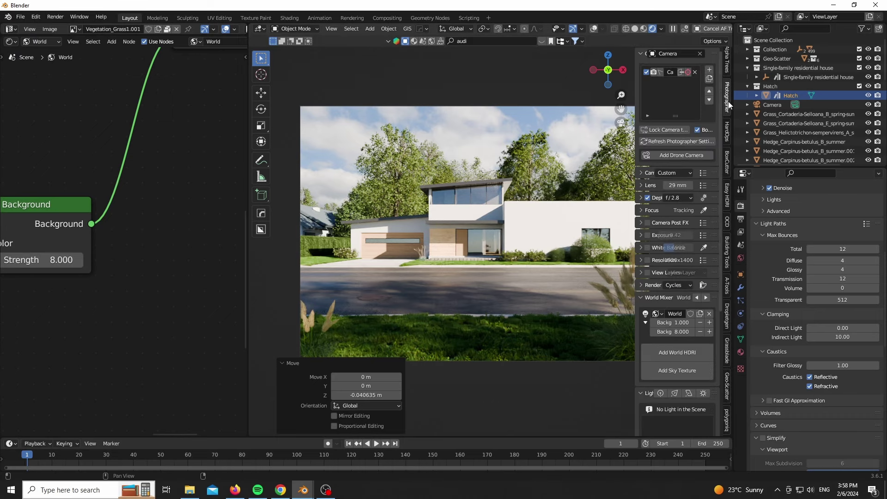
Step: Enable Camera Post FX with viewport compositing limited to the camera view, and set the camera's passepartout to 1
click(640, 223)
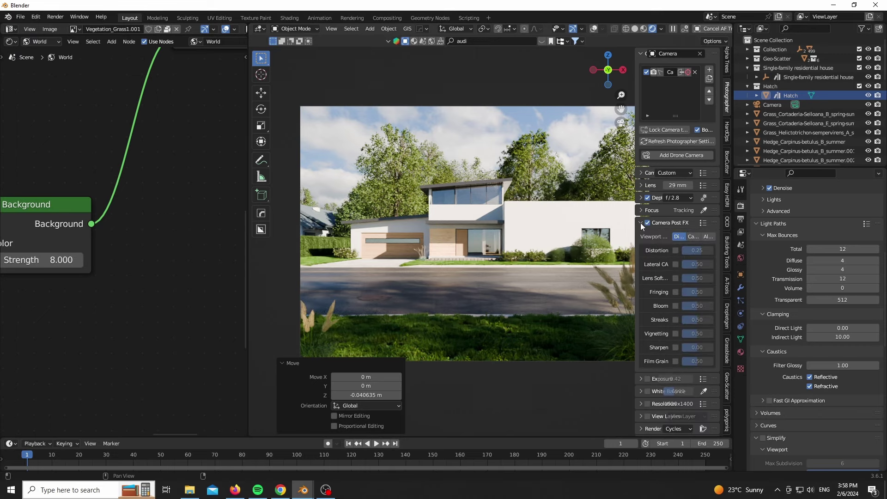
click(692, 237)
click(672, 248)
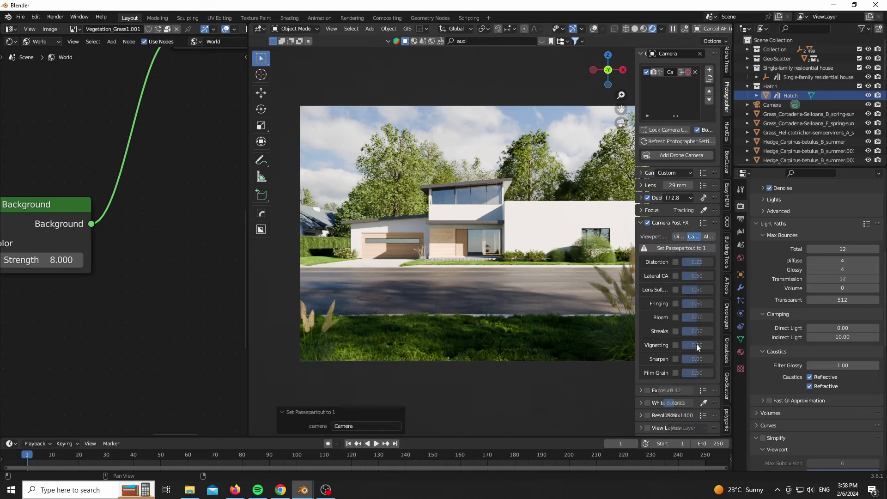
Step: Enable the Bloom effect with a strength of 0.01 and turn on the Streaks effect
click(675, 317)
drag(696, 317, 683, 320)
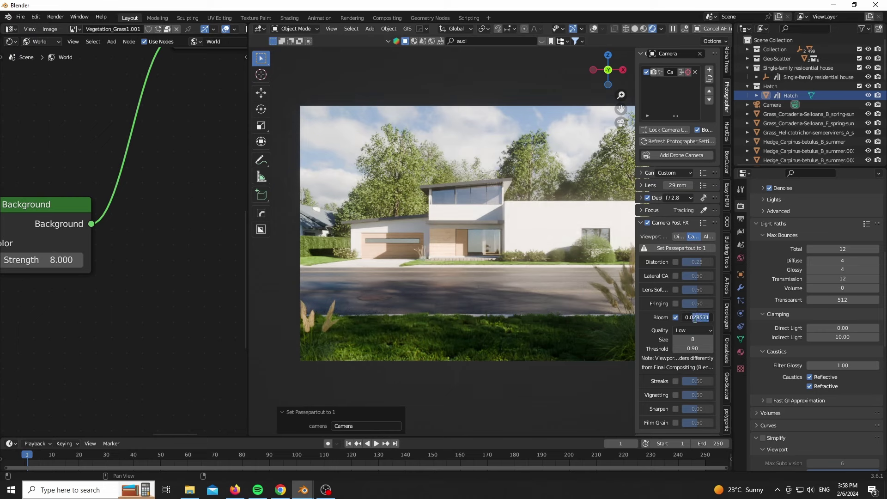
key(Return)
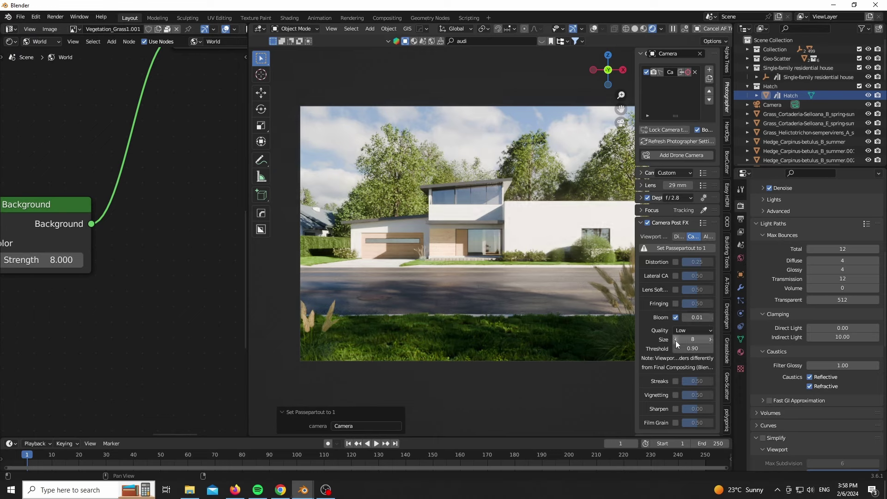
click(673, 378)
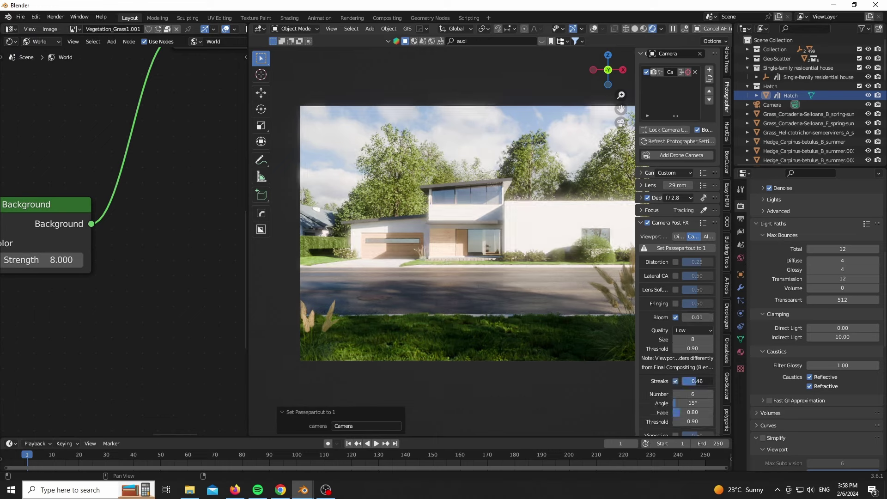